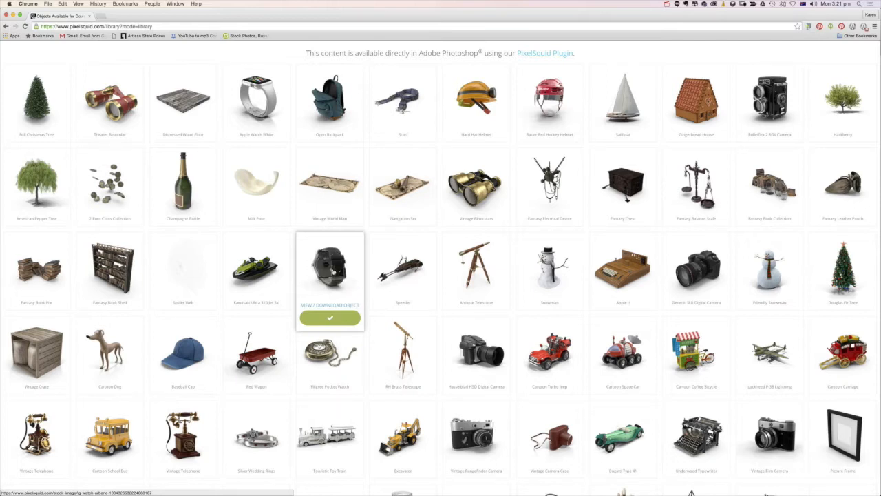
- Switch from the PixelSquid web library to Photoshop, with the beach composite open
mouse_move(771, 276)
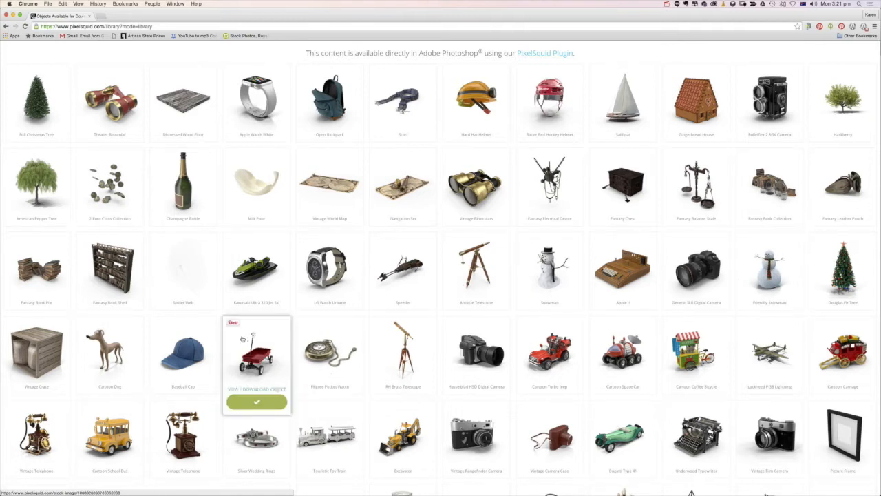
mouse_move(218, 493)
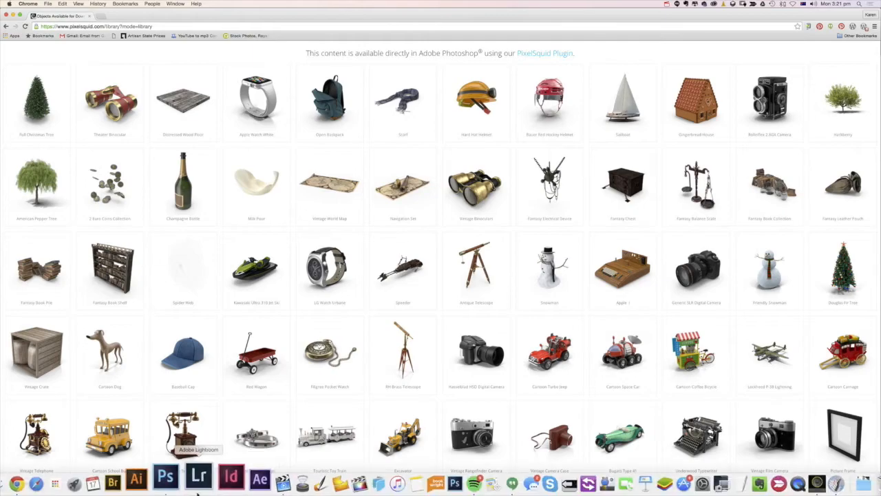
click(181, 475)
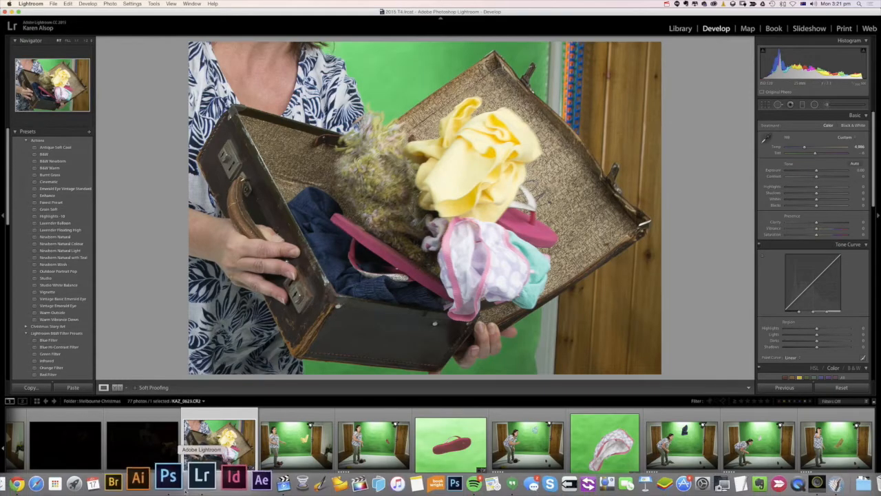
click(172, 475)
- Browse the PixelSquid object library and load the snowman with the black top hat into the beach composite
scroll(609, 145, up, 3)
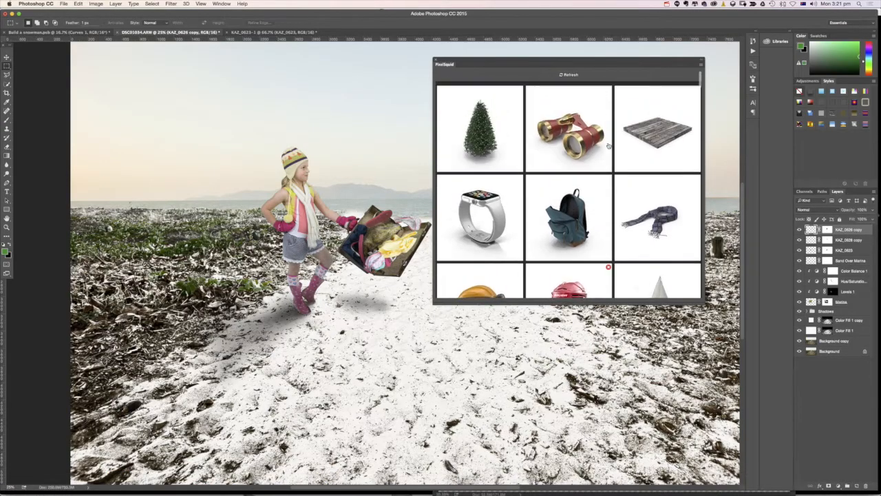
scroll(608, 145, down, 10)
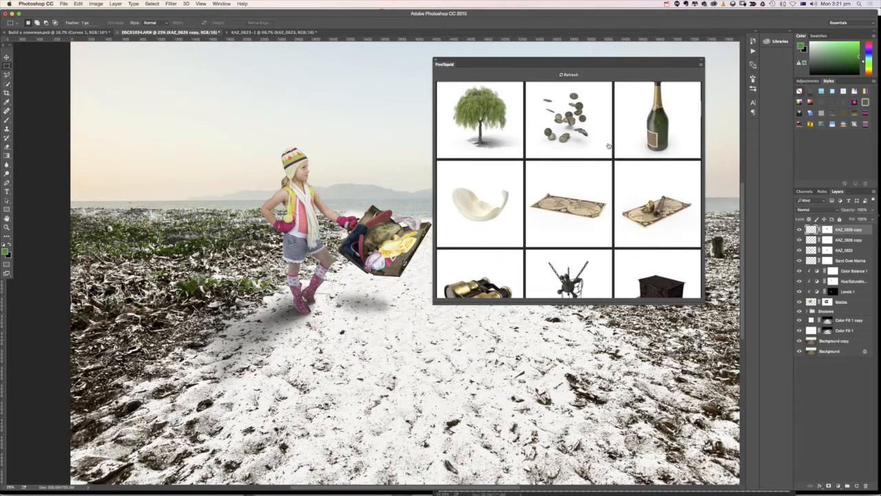
scroll(609, 145, down, 15)
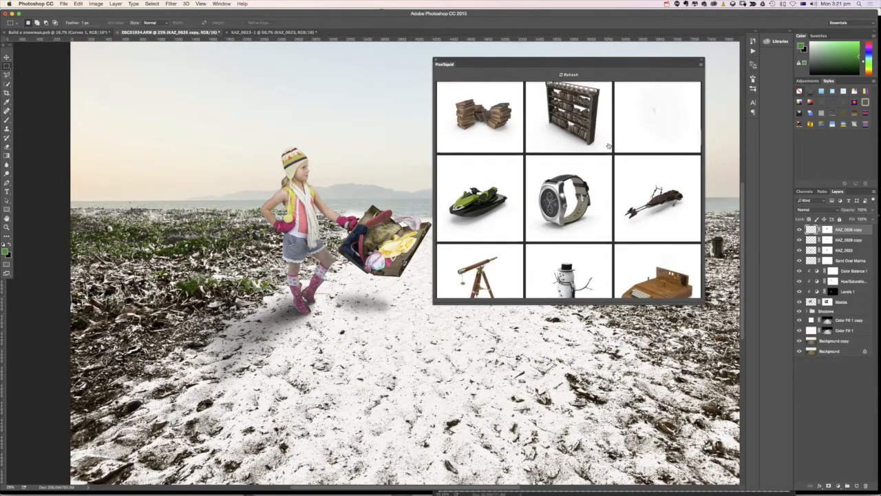
scroll(608, 144, down, 5)
scroll(609, 145, up, 5)
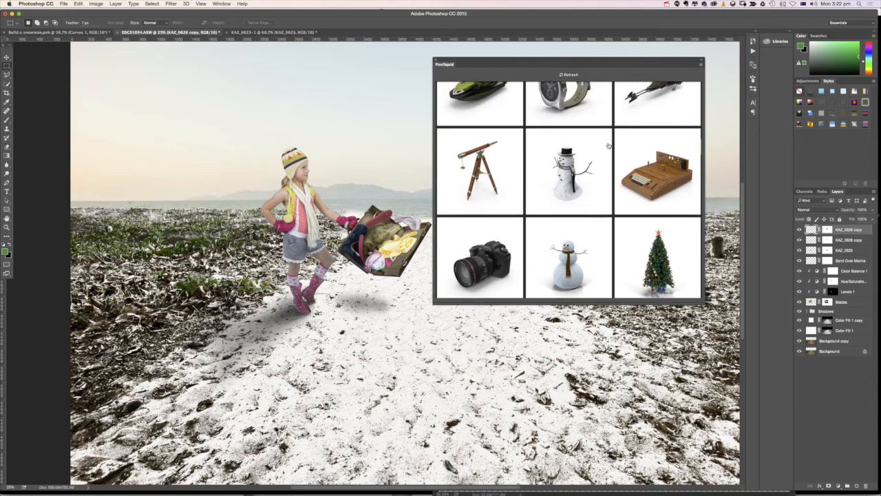
scroll(606, 234, down, 5)
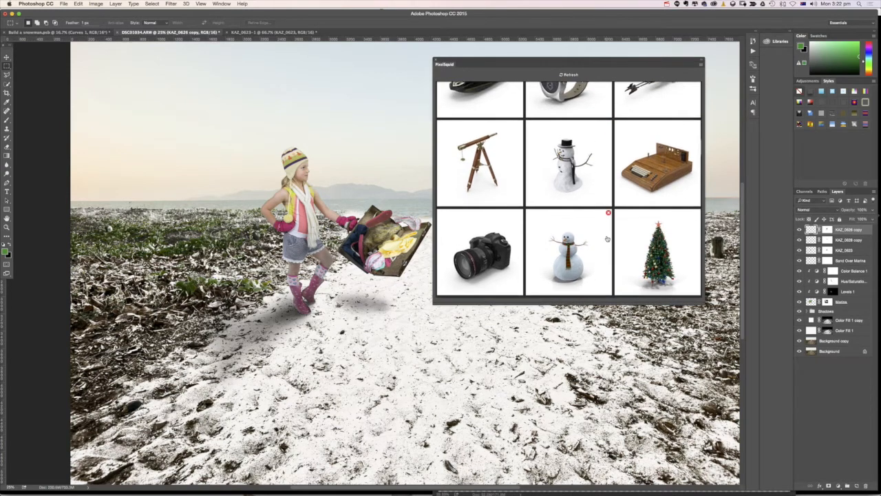
scroll(607, 239, down, 8)
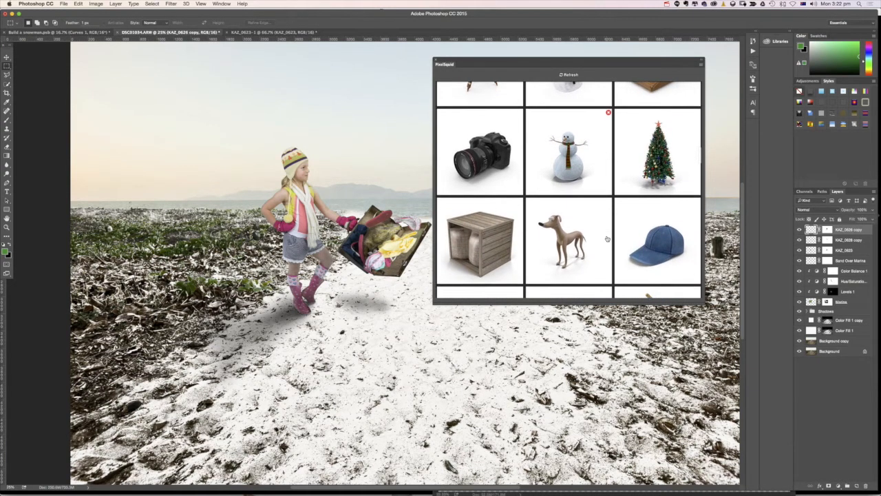
scroll(607, 238, up, 6)
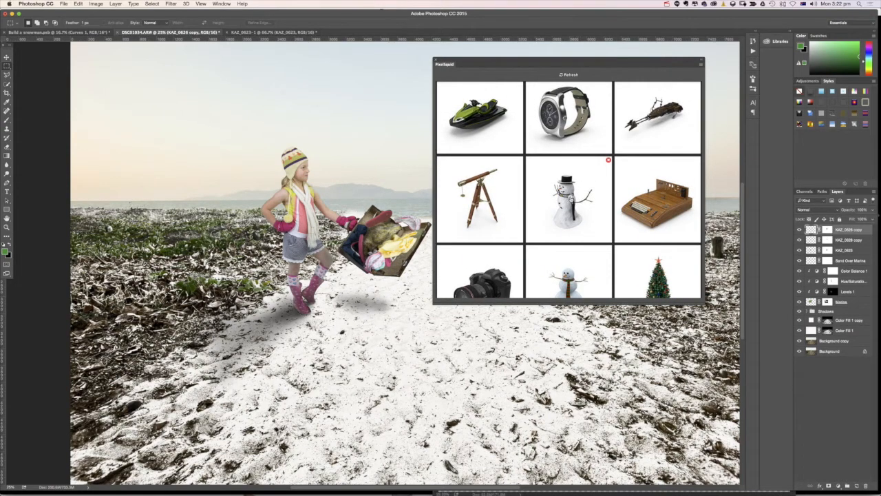
click(572, 200)
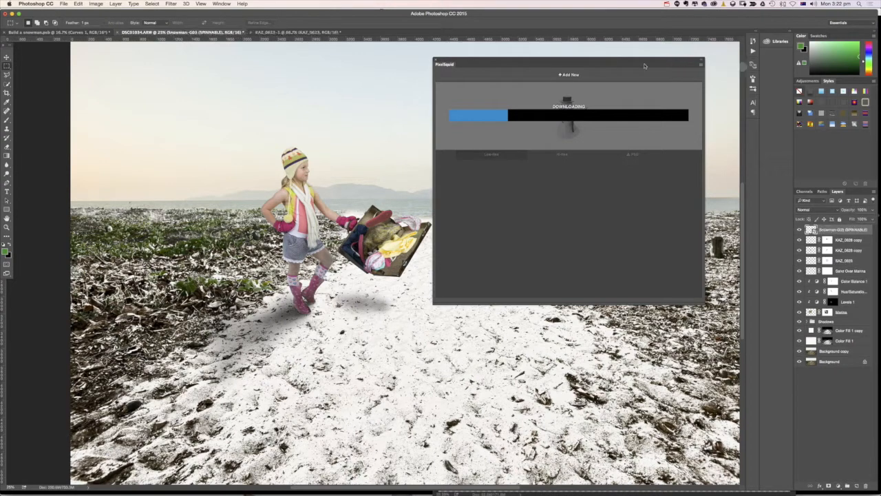
- Dock the PixelSquid panel out of the way, then scale down the snowman and place it on the snowy path facing the girl
drag(631, 64, 746, 70)
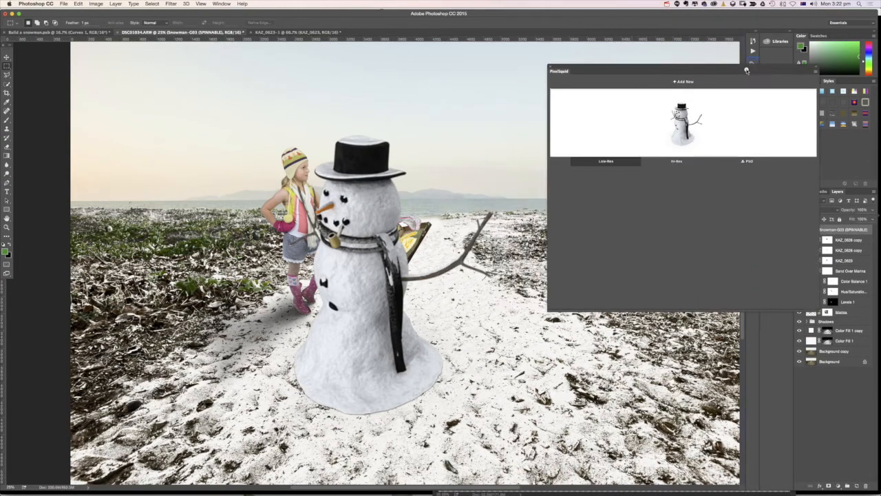
click(818, 70)
key(v)
drag(316, 210, 474, 217)
drag(285, 123, 371, 163)
drag(561, 175, 482, 241)
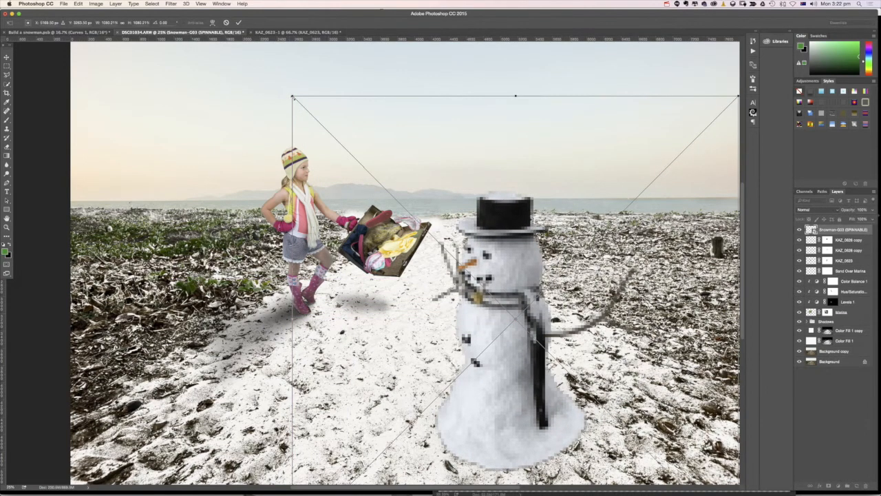
drag(294, 98, 353, 157)
drag(554, 389, 513, 263)
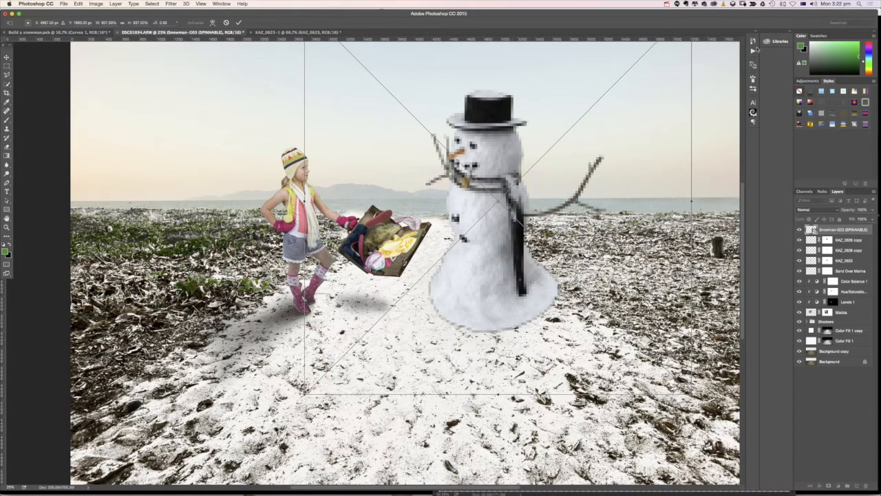
- Reopen the PixelSquid panel at a narrower width and apply the snowman's transform
click(752, 112)
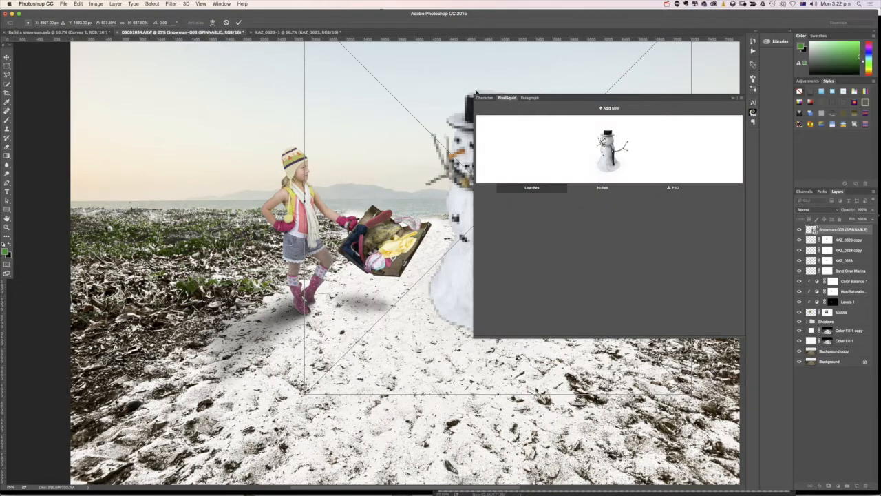
drag(475, 91, 665, 96)
key(Return)
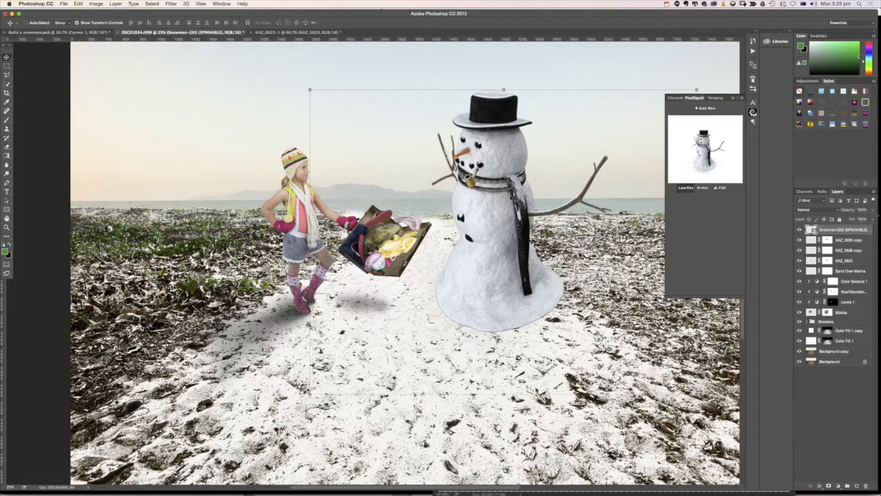
- Spin the snowman in the PixelSquid preview to a lower, more eye-level view and nudge it slightly closer to the girl
drag(701, 155, 712, 162)
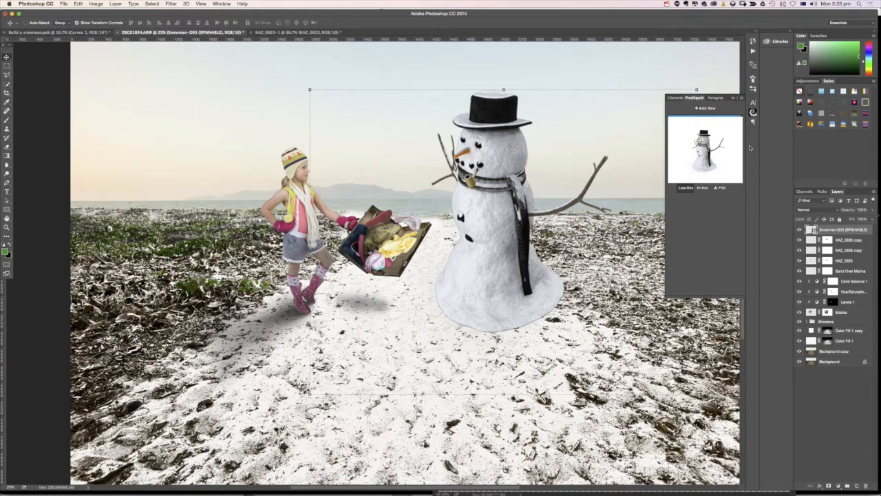
drag(721, 149, 723, 165)
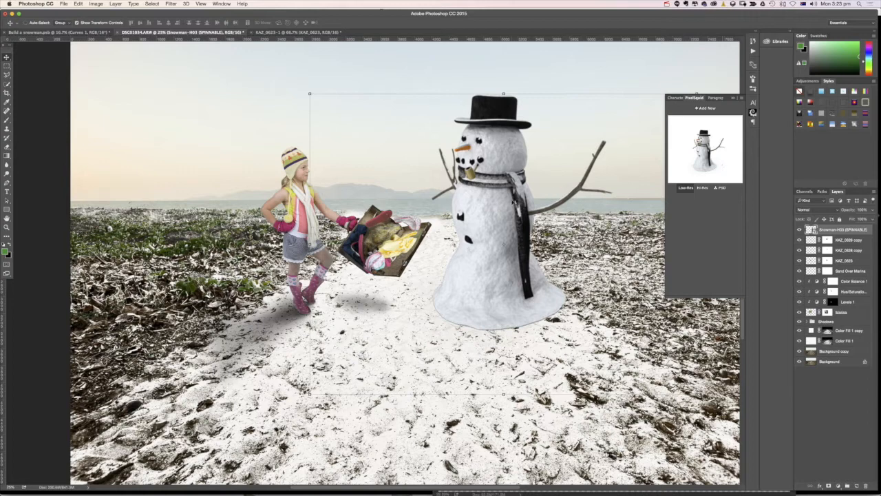
drag(516, 204, 509, 200)
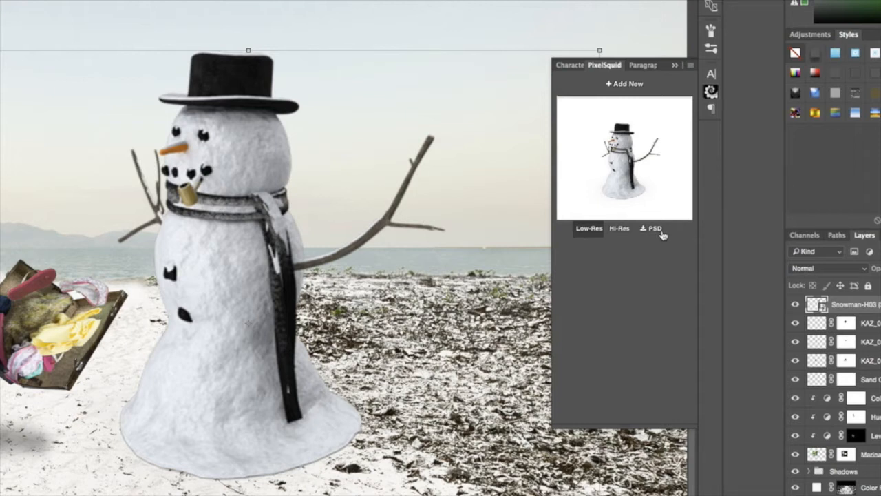
- Load the Hi-Res version of the snowman, nudge it slightly upward and collapse the PixelSquid panel
click(616, 233)
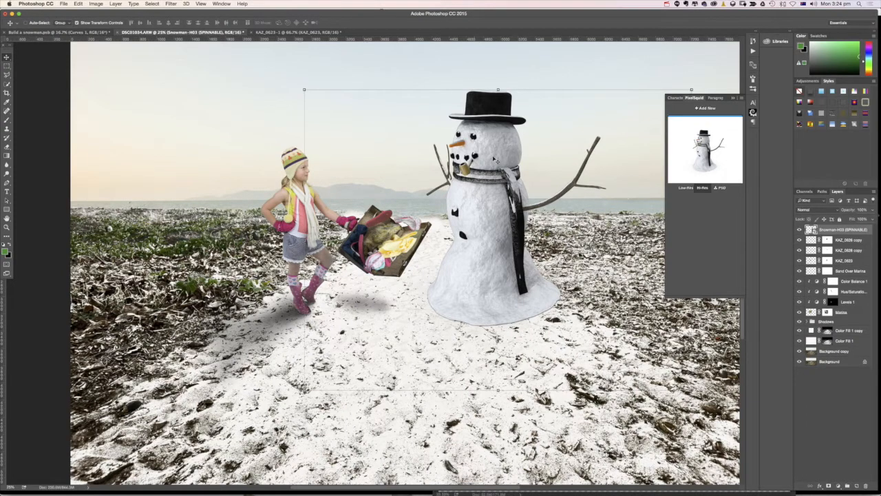
drag(494, 160, 495, 156)
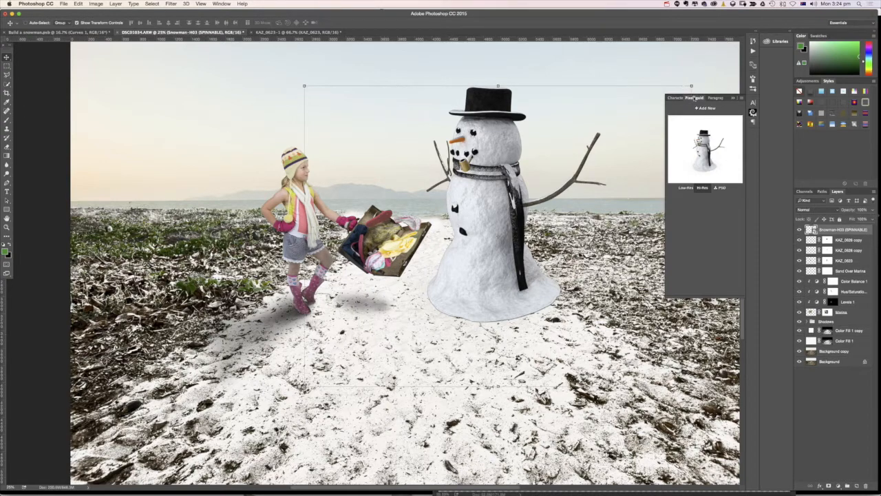
click(694, 97)
key(m)
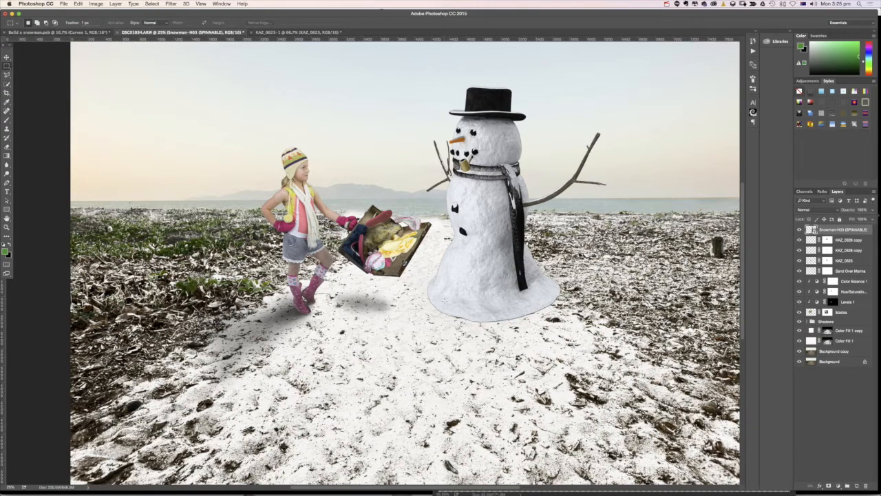
- Add a new layer above the snowman and make it a clipping mask on the snowman layer
click(856, 487)
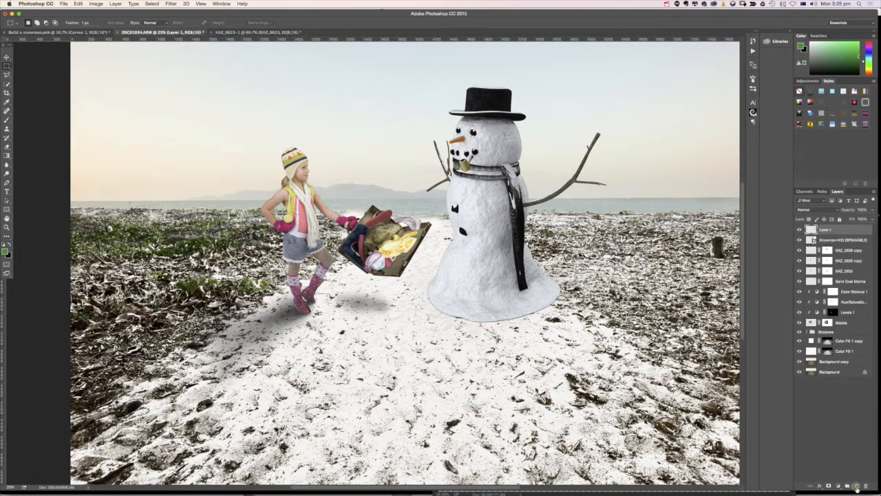
right_click(841, 231)
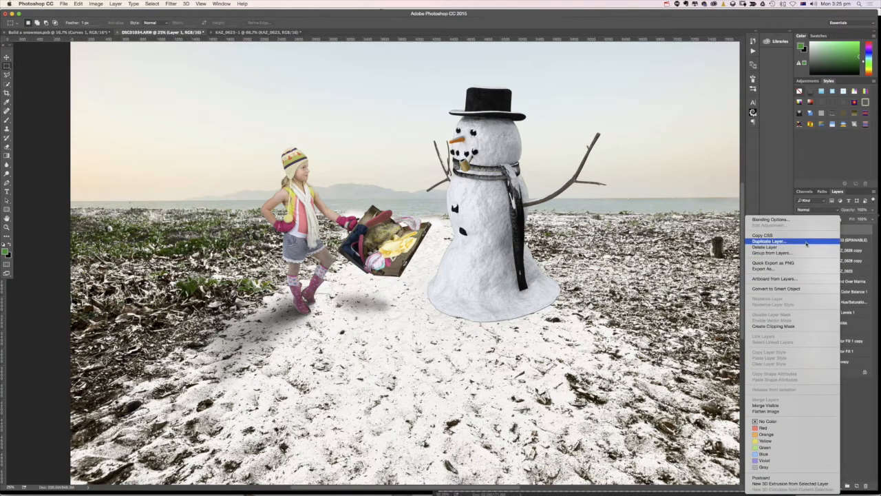
click(799, 327)
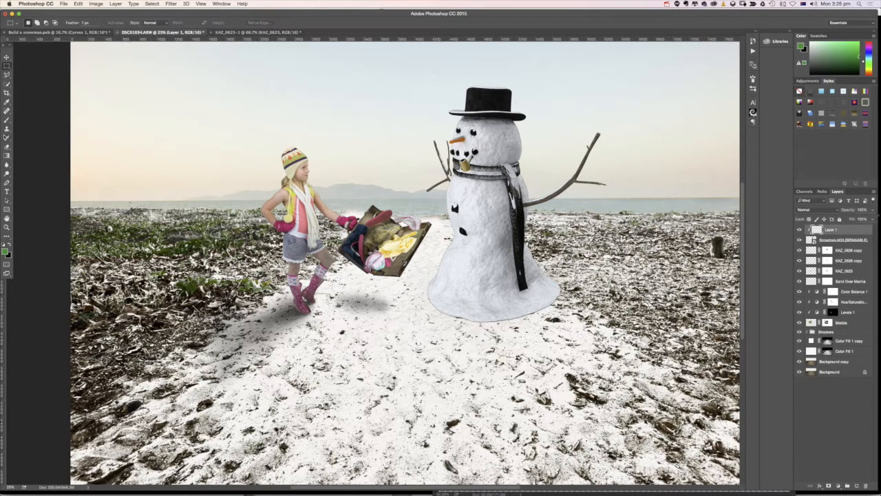
- Clone snowy ground over the lower part of the snowman with a large Clone Stamp brush
click(6, 128)
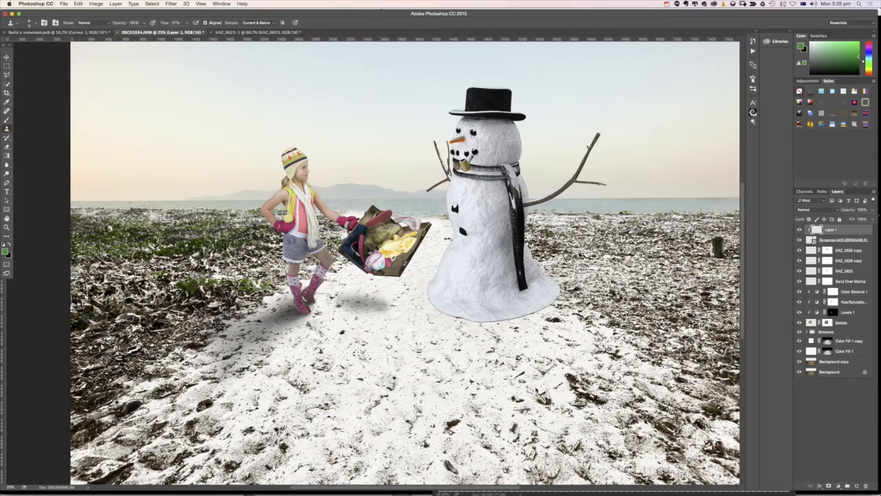
key(bracketright)
mouse_move(451, 267)
mouse_down()
mouse_move(473, 300)
mouse_move(496, 289)
mouse_move(465, 254)
mouse_move(453, 254)
mouse_move(440, 268)
mouse_move(468, 285)
mouse_move(497, 277)
mouse_move(509, 306)
mouse_move(544, 291)
mouse_move(519, 260)
mouse_move(492, 281)
mouse_up()
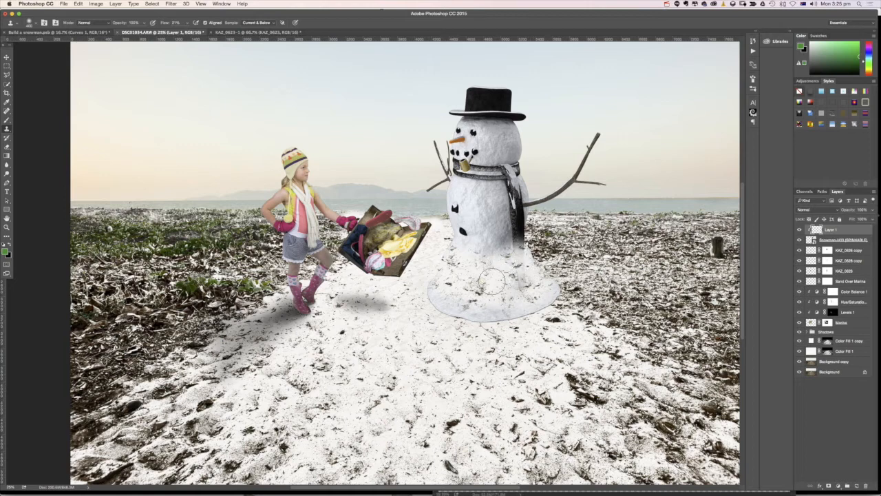
- Clone clean snow over the dark specks on the snowman's base with a smaller Clone Stamp brush
key(bracketleft)
key(bracketleft)
key(bracketleft)
key(bracketleft)
key(bracketleft)
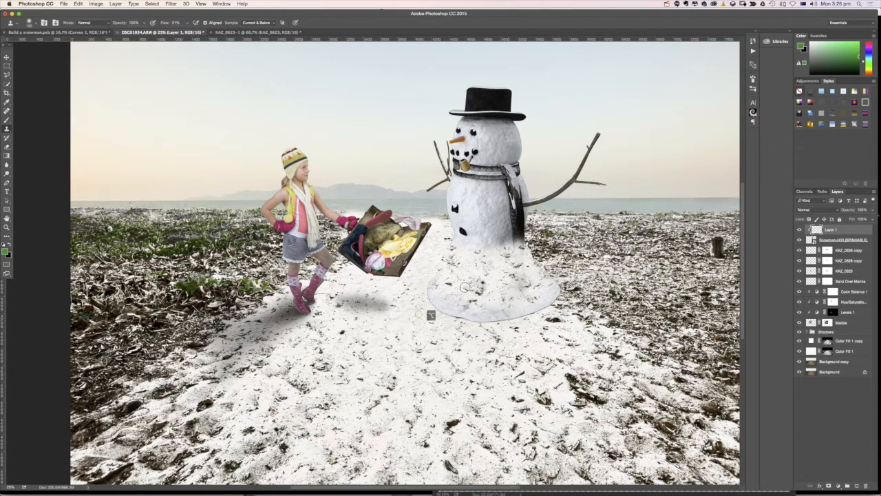
click(453, 289)
click(476, 282)
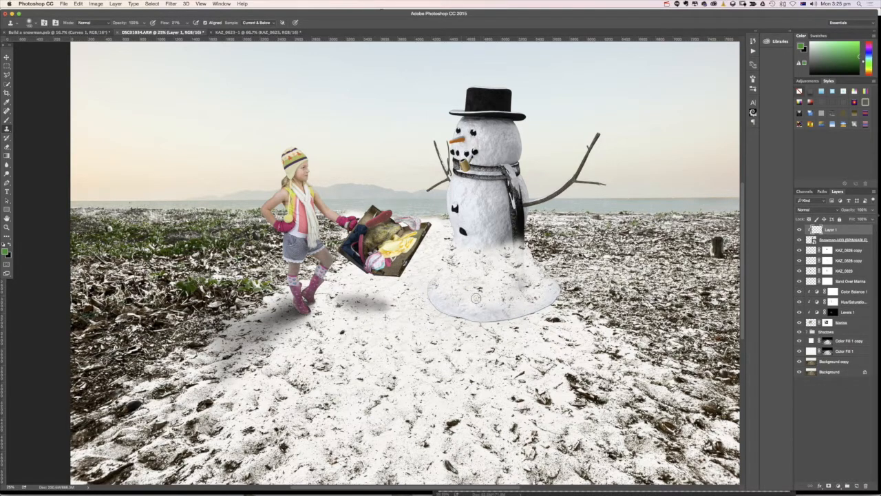
- Clone ground snow along both edges of the snowman's base so it blends into the path
alt+click(406, 340)
alt+click(411, 381)
drag(432, 309, 434, 285)
alt+click(426, 371)
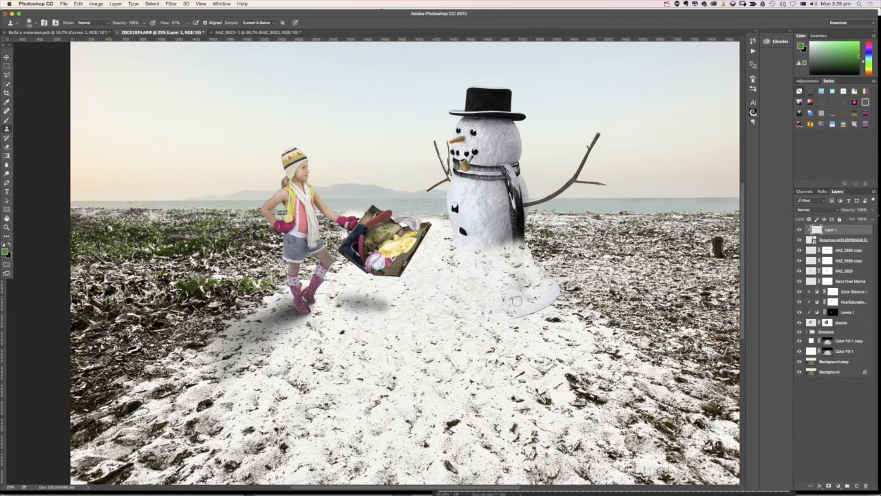
mouse_move(580, 300)
mouse_down()
mouse_move(558, 296)
mouse_move(534, 321)
mouse_up()
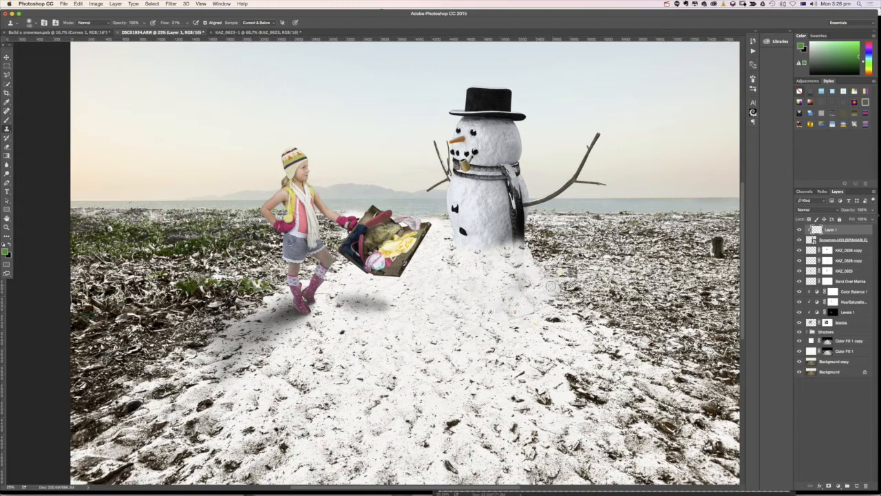
mouse_move(552, 286)
mouse_down()
mouse_move(557, 299)
mouse_move(544, 312)
mouse_move(540, 303)
mouse_up()
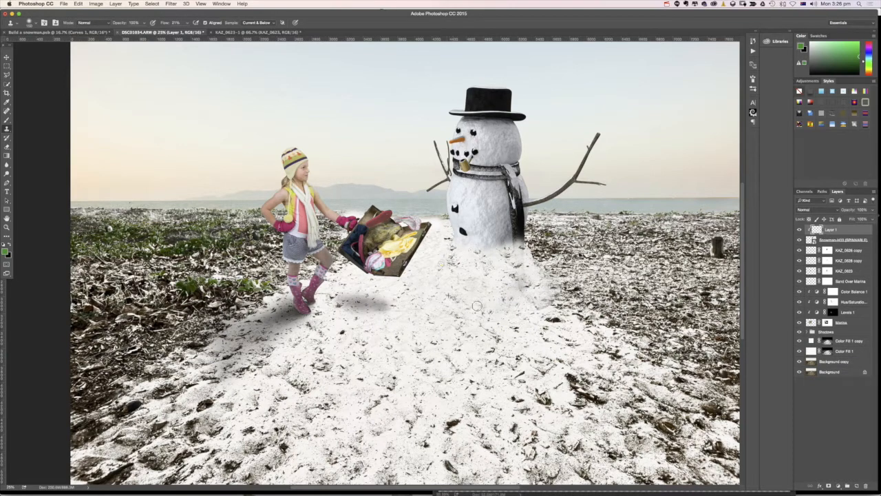
- Set the cloned snow layer's opacity to 93% and add a layer mask with black as the foreground color
click(870, 210)
drag(860, 217, 870, 218)
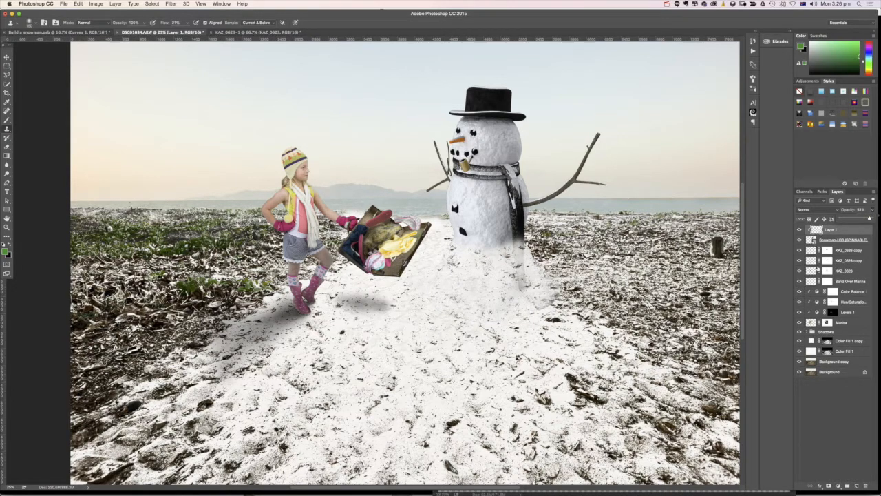
click(829, 485)
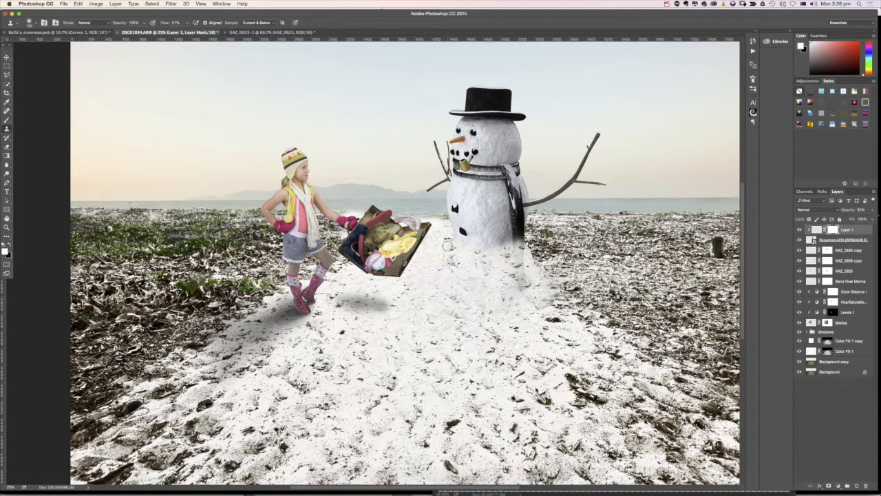
key(x)
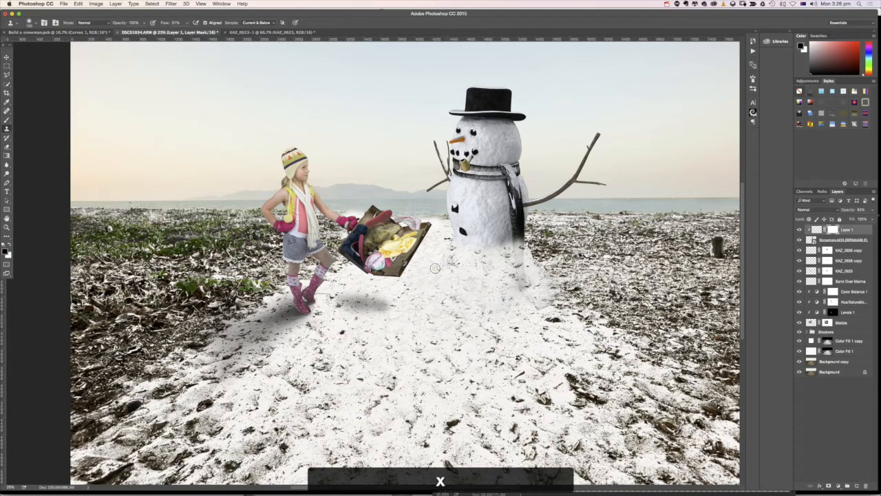
- Paint black on the cloned snow layer's mask with an enlarged brush to reveal the lower end of the scarf
click(7, 119)
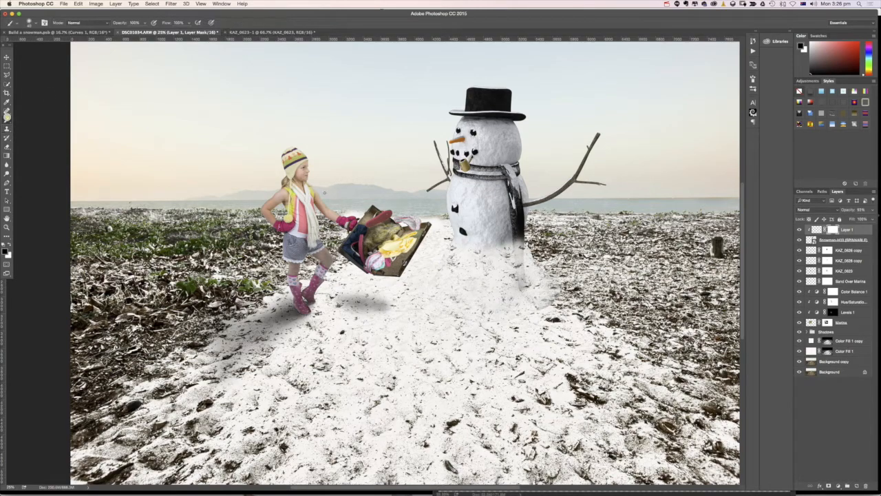
key(bracketright)
key(bracketright)
key(bracketright)
key(bracketright)
key(bracketright)
key(bracketright)
key(bracketright)
key(bracketright)
key(bracketright)
key(x)
key(x)
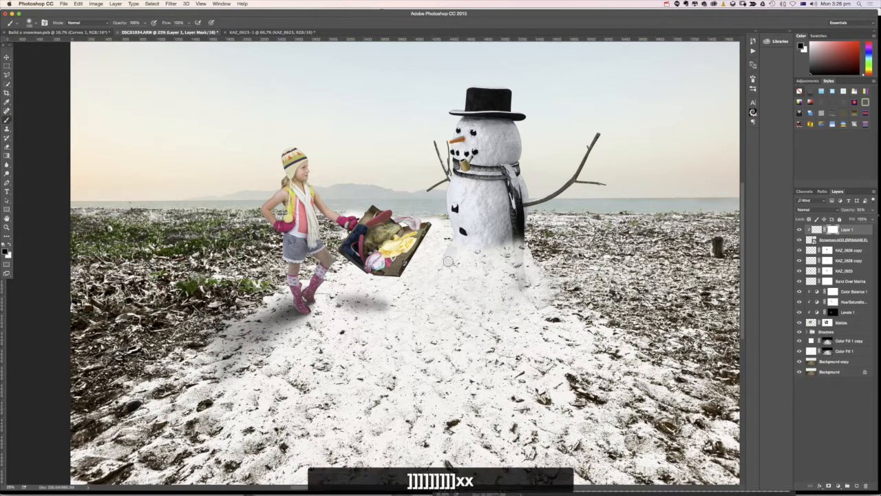
drag(520, 241, 523, 283)
- Refine the mask around the hanging scarf with a smaller brush, restoring the cloned snow on both sides of it
key(z)
triple_click(525, 274)
key(b)
key(bracketleft)
key(bracketleft)
key(bracketleft)
key(bracketleft)
key(bracketleft)
key(bracketleft)
key(bracketleft)
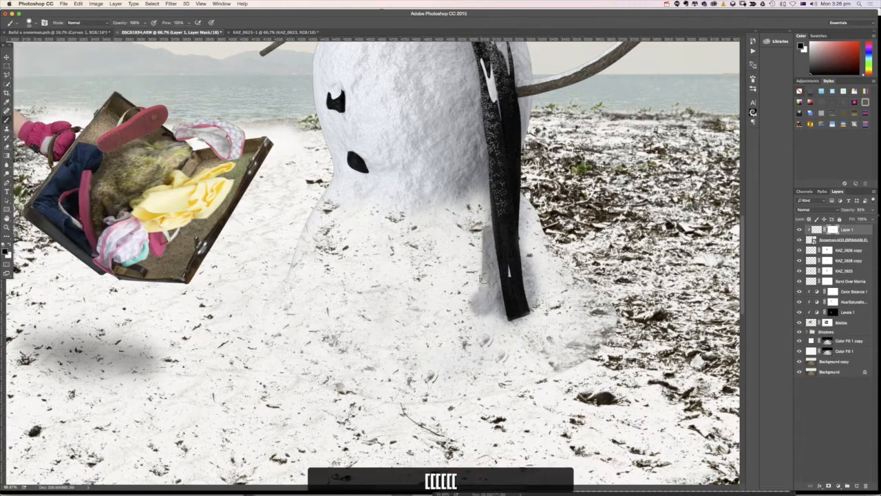
key(x)
key(bracketleft)
key(bracketleft)
key(x)
mouse_move(504, 327)
mouse_down()
mouse_move(525, 319)
mouse_move(527, 205)
mouse_up()
- Touch up the cloned snow mask along the scarf-side edge of the snowman's base, varying the brush size
key(x)
key(x)
key(bracketright)
key(bracketright)
key(bracketright)
key(bracketright)
key(bracketright)
mouse_move(560, 268)
mouse_down()
mouse_move(526, 226)
mouse_move(554, 282)
mouse_up()
key(x)
key(x)
key(bracketleft)
key(bracketleft)
key(bracketleft)
key(bracketleft)
key(bracketleft)
key(bracketleft)
key(x)
key(x)
key(x)
mouse_move(610, 341)
mouse_down()
mouse_move(606, 319)
mouse_move(611, 344)
mouse_up()
key(x)
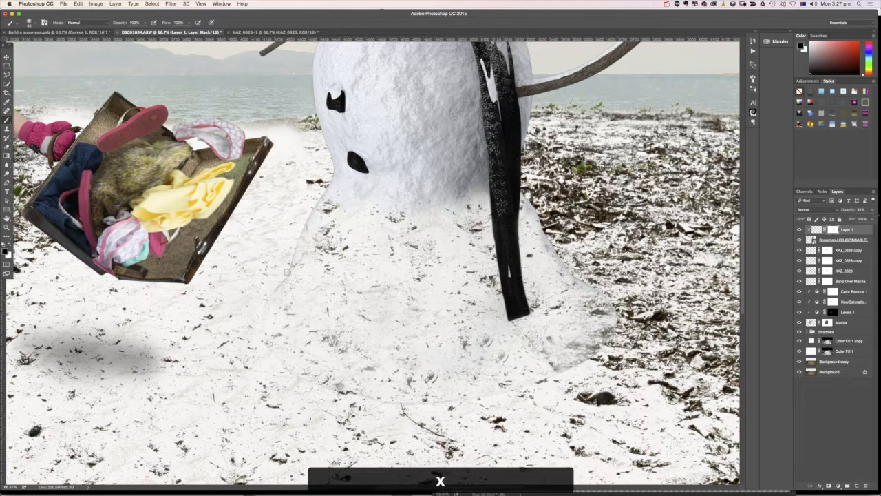
- Try the Multiply blend mode on the cloned snow layer and return it to Normal
click(816, 230)
click(816, 209)
click(813, 254)
click(814, 209)
click(812, 181)
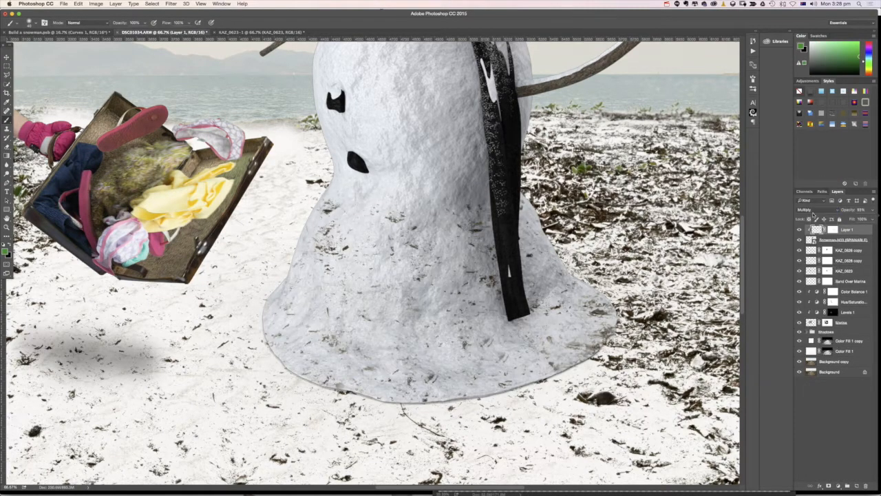
click(817, 210)
click(813, 181)
- Lower the cloned snow layer's opacity to 48% and check the blend against the whole picture
click(872, 209)
drag(871, 219, 857, 219)
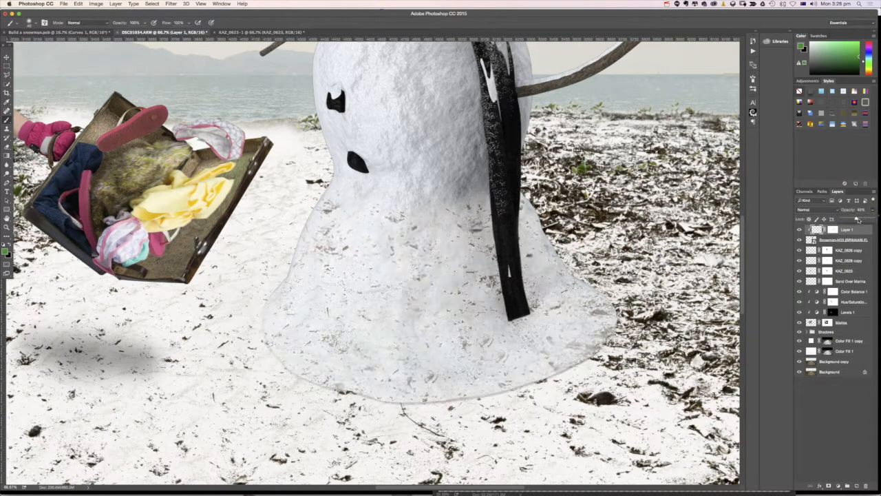
key(z)
alt+click(321, 387)
alt+click(321, 387)
alt+click(322, 387)
alt+click(322, 387)
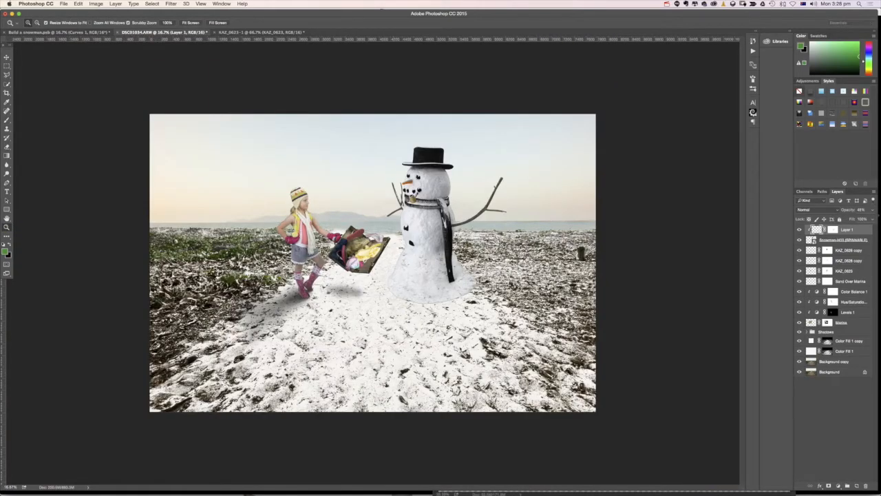
click(405, 316)
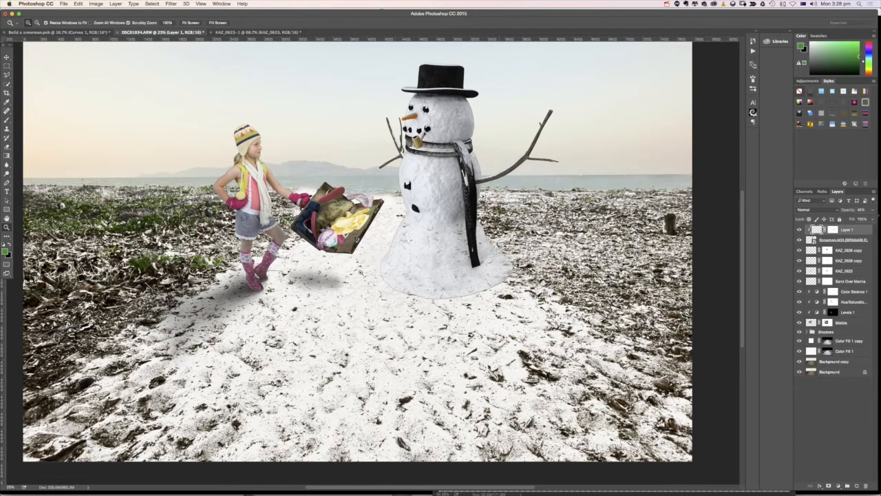
- Add a layer mask to the snowman layer and choose a slightly enlarged spatter brush for painting on it
click(818, 241)
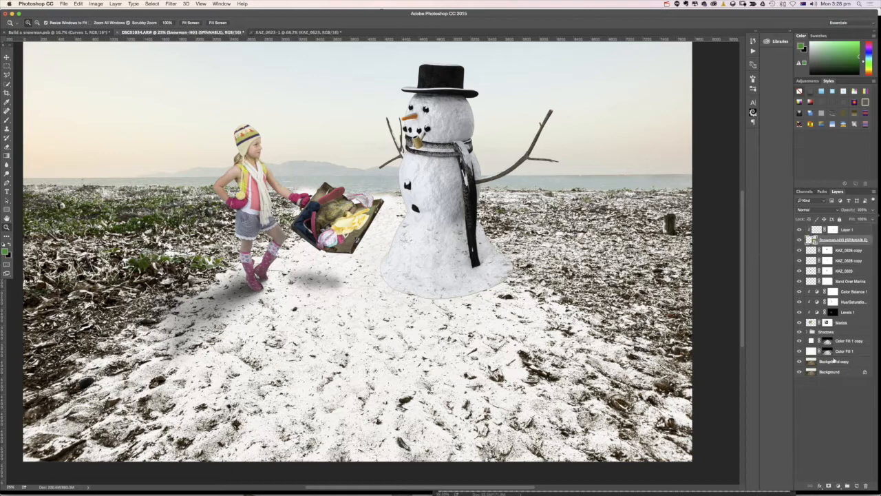
click(829, 486)
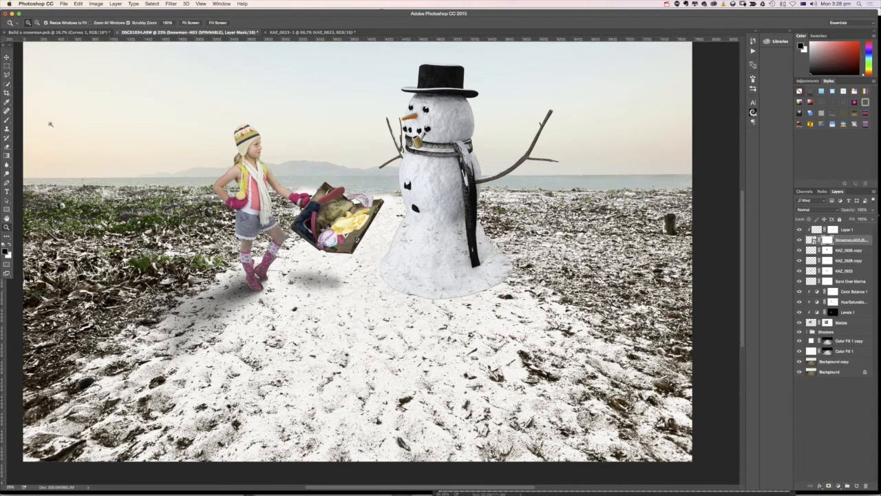
click(7, 117)
click(29, 23)
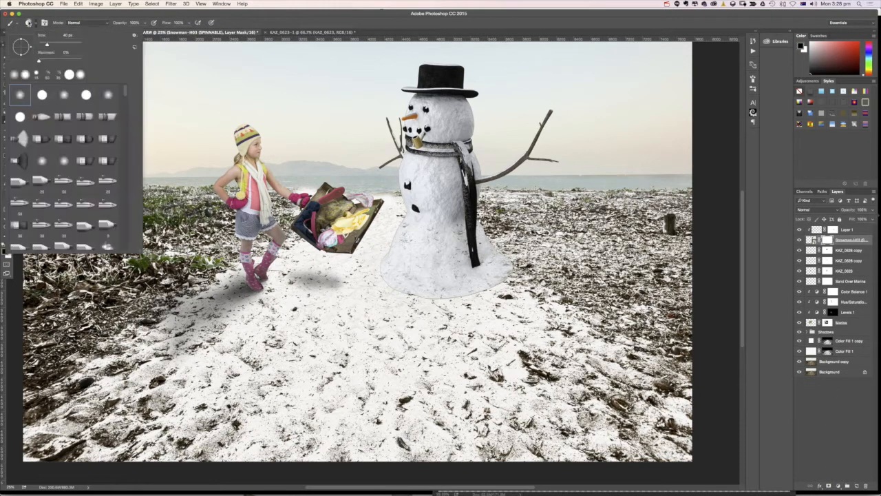
click(47, 74)
click(351, 333)
key(])
key(])
key(])
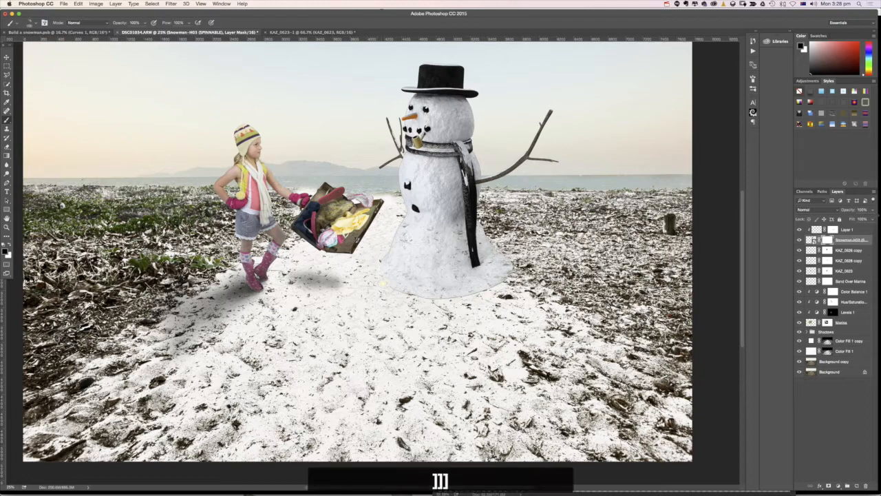
- Paint black on the snowman's mask along the bottom edge of the base to break up its hard outline
key(z)
click(420, 296)
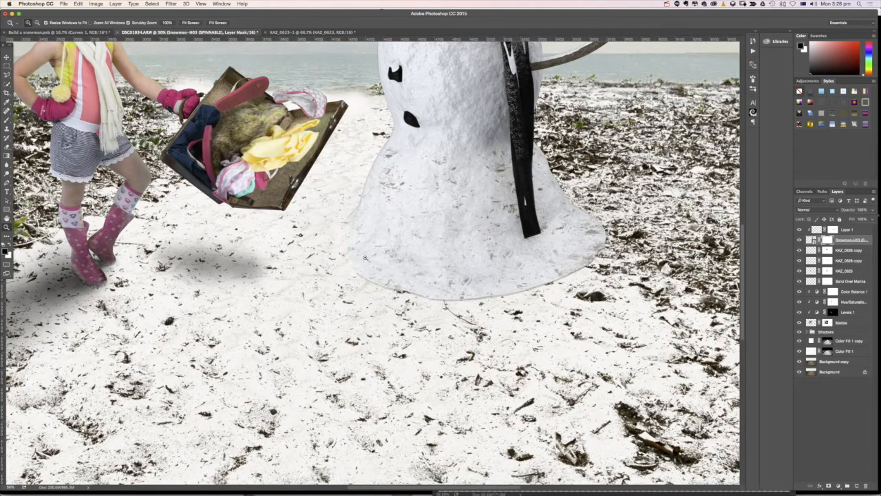
key(x)
key(b)
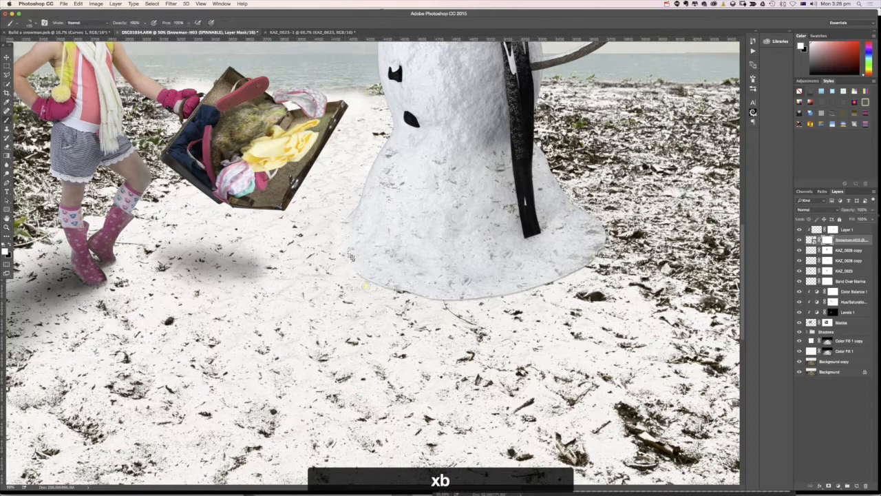
key(x)
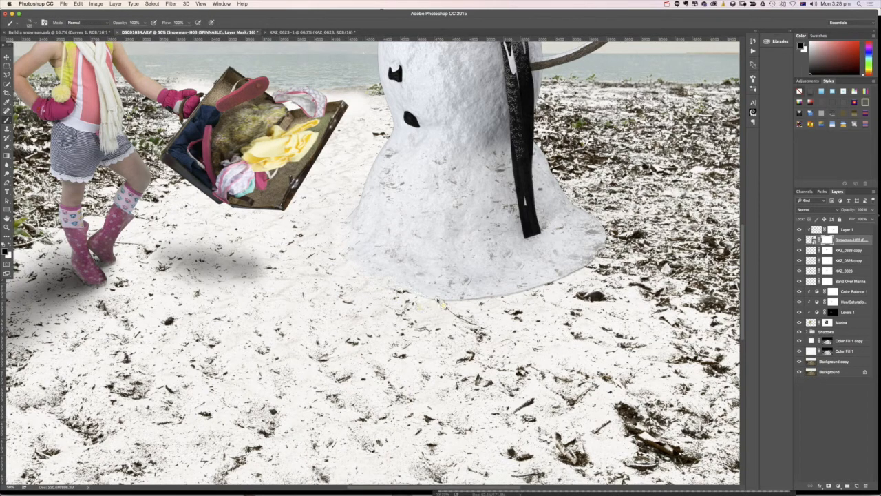
key(bracketright)
key(bracketright)
key(bracketright)
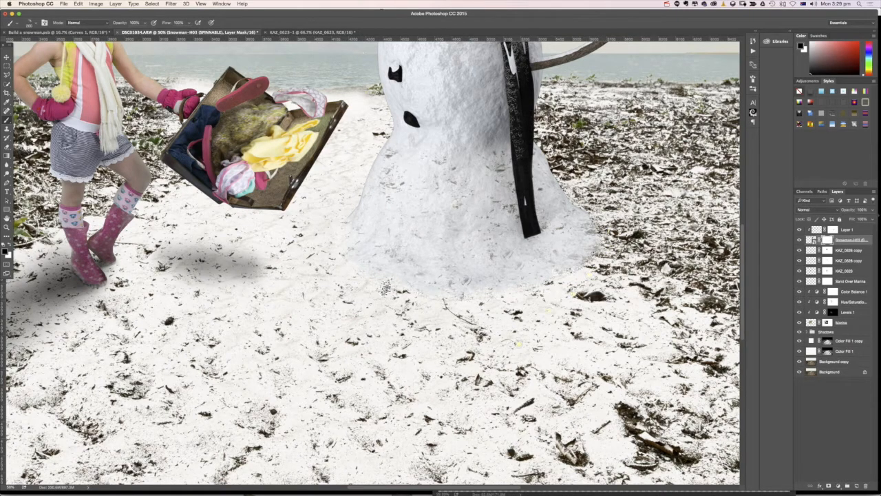
- Dab the bottom edge of the snowman's base with a larger spatter brush on the mask and undo the last dab
key(bracketright)
key(bracketright)
key(bracketright)
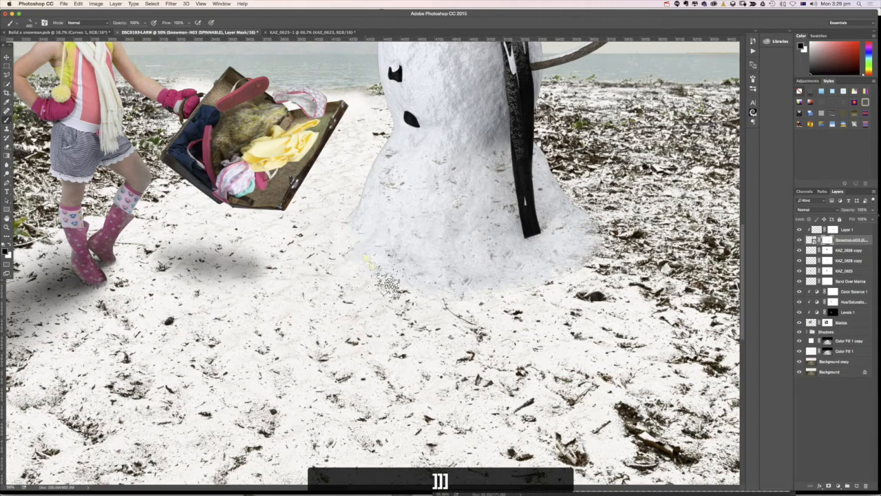
click(433, 296)
click(513, 291)
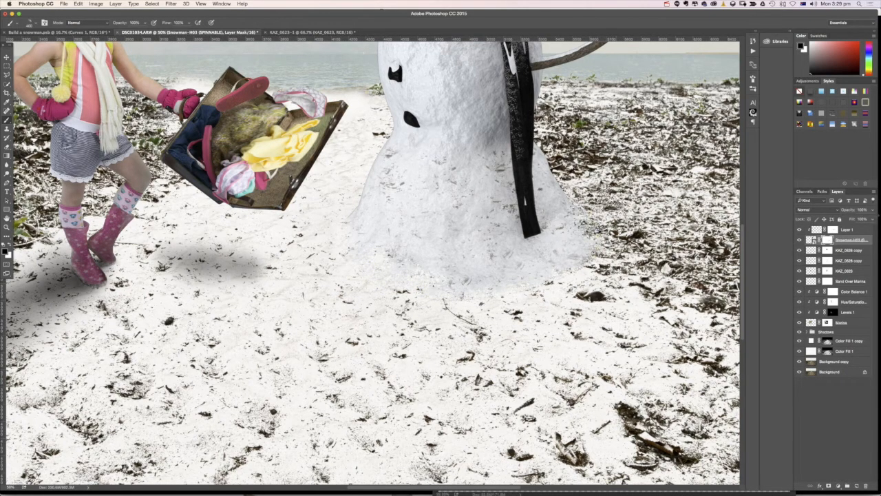
key(super+z)
- Touch up the snowman's masked base edge with a smaller spatter brush, switching between white and black, and review the whole image
key(bracketleft)
key(bracketleft)
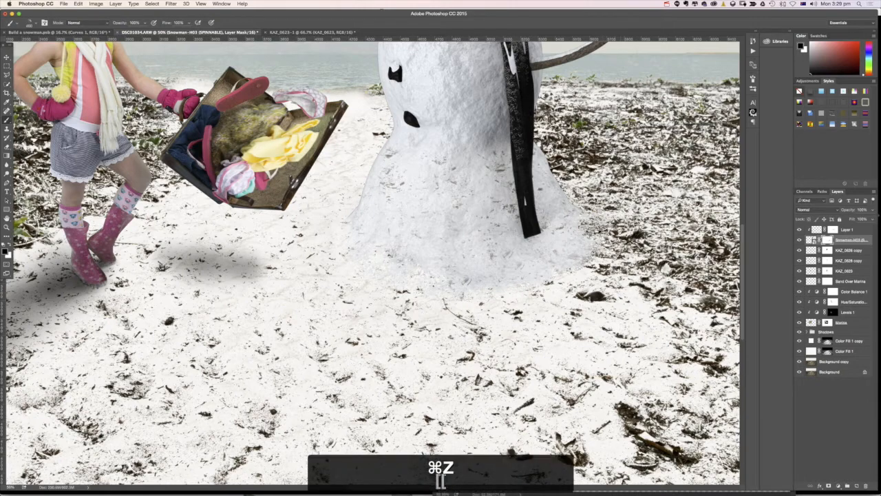
key(bracketleft)
key(bracketleft)
key(bracketleft)
key(bracketleft)
key(bracketleft)
key(x)
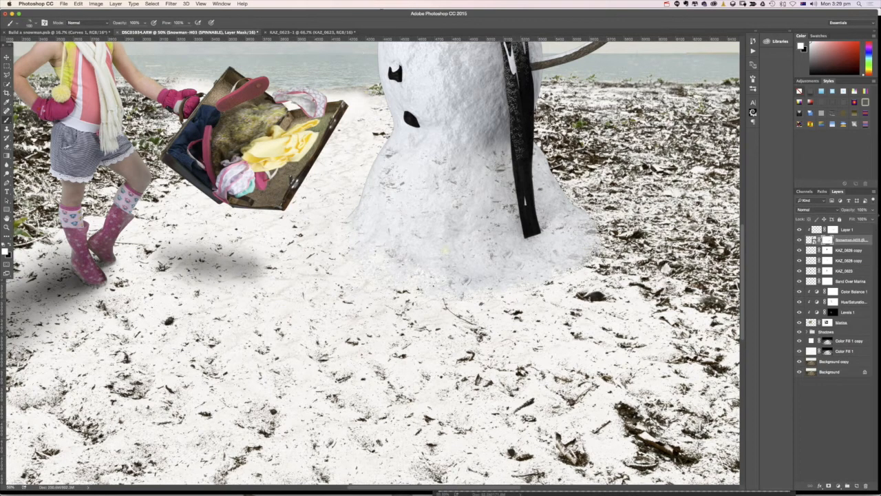
key(x)
click(6, 227)
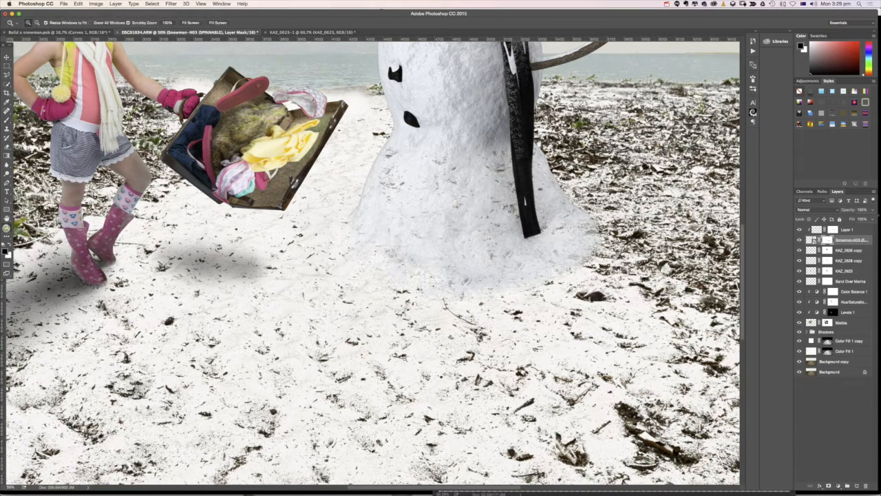
alt+click(414, 361)
alt+click(412, 379)
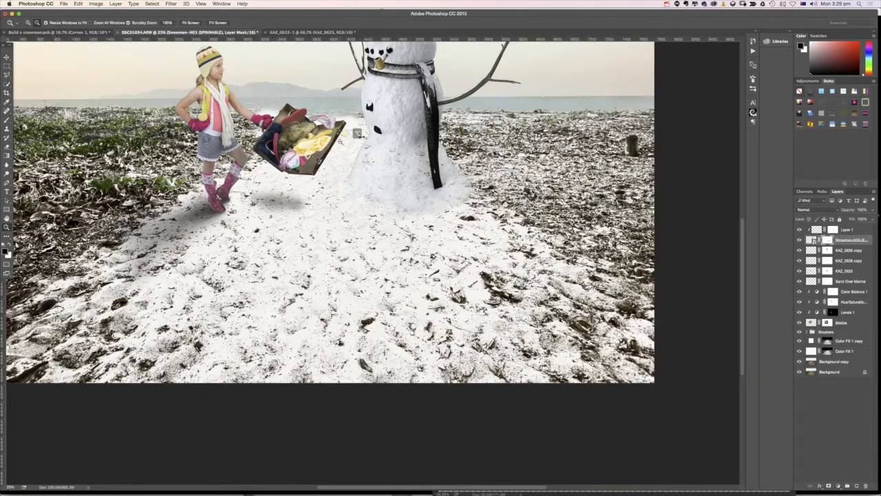
alt+click(323, 159)
alt+click(324, 159)
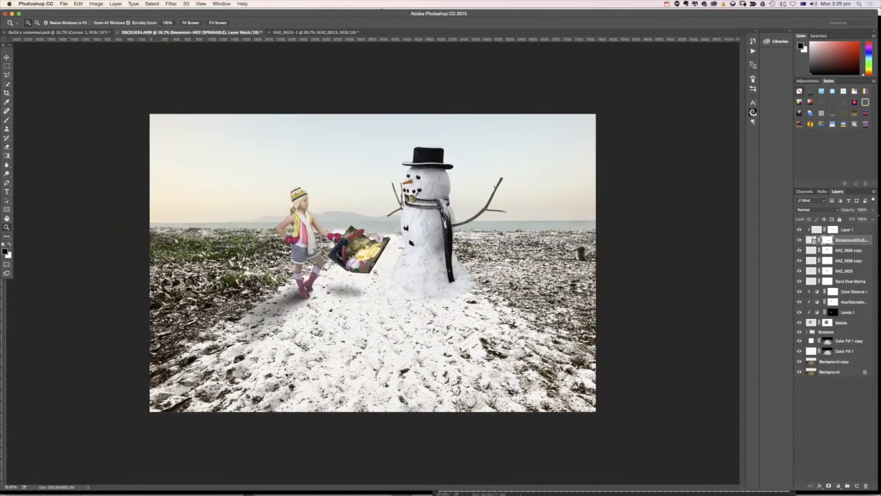
- Add a Levels adjustment layer directly below the snowman and lower its white output level to 115
click(846, 251)
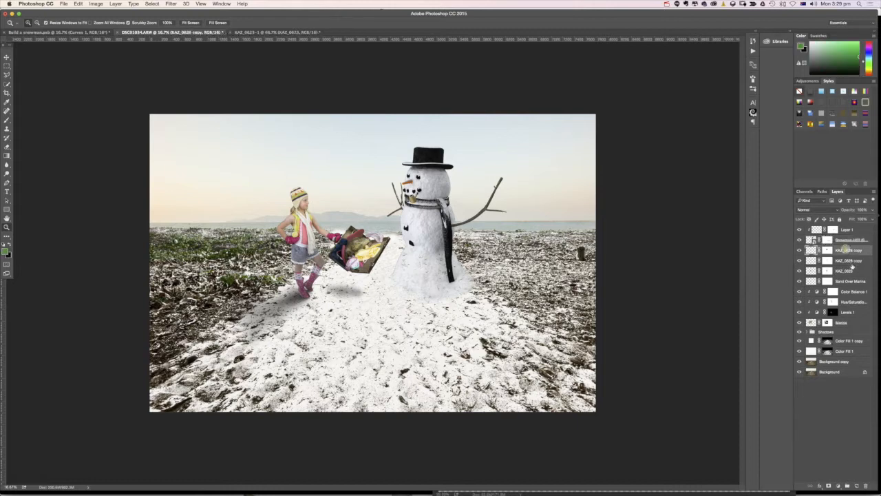
click(838, 485)
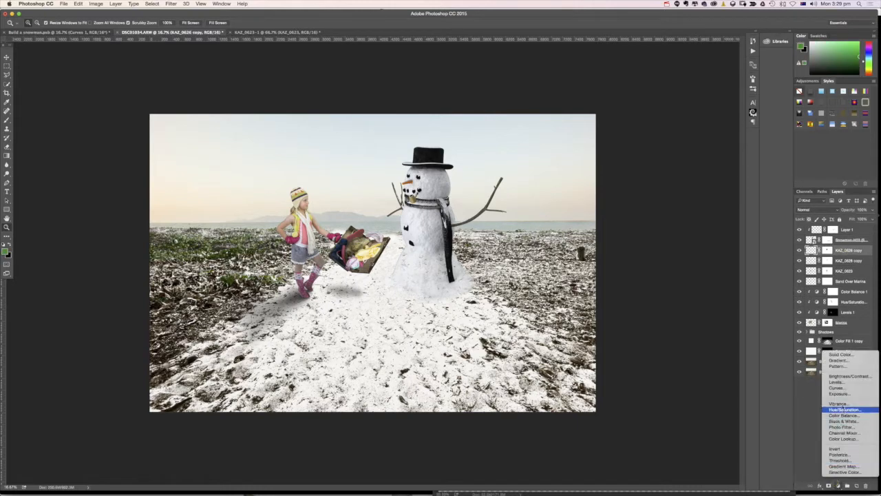
click(840, 384)
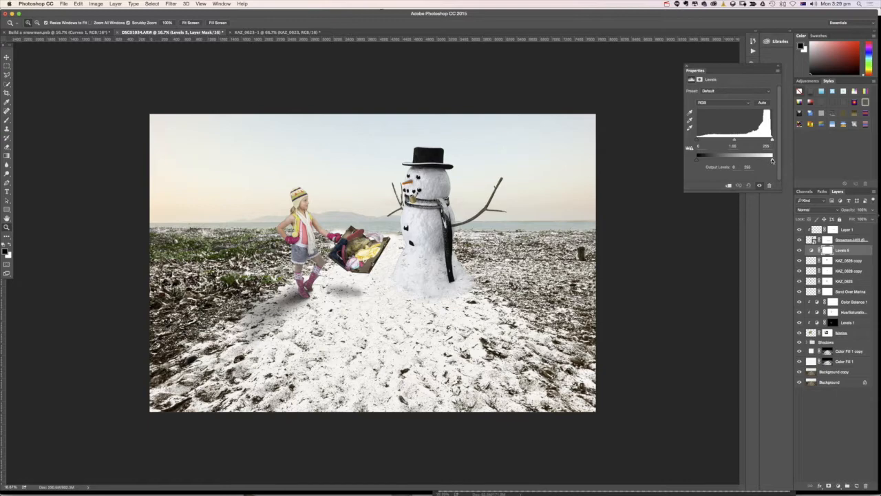
drag(740, 157, 732, 159)
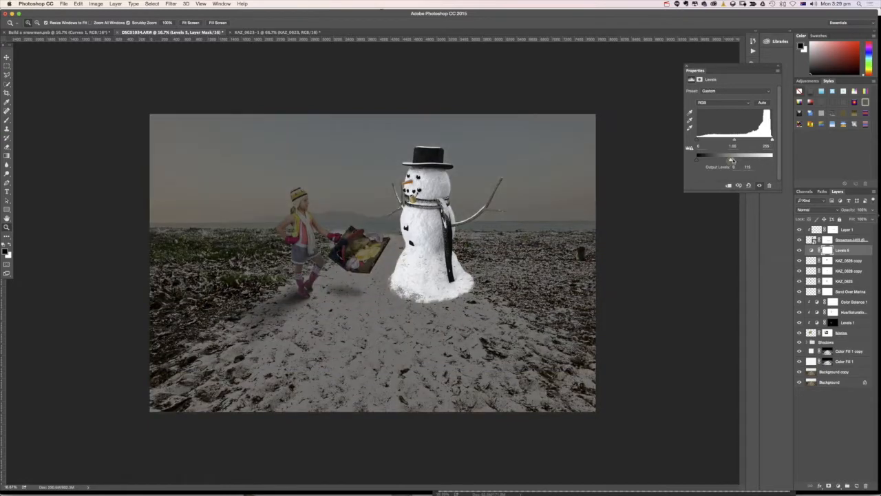
- Set the new Levels layer to Multiply and invert its mask to black
click(824, 212)
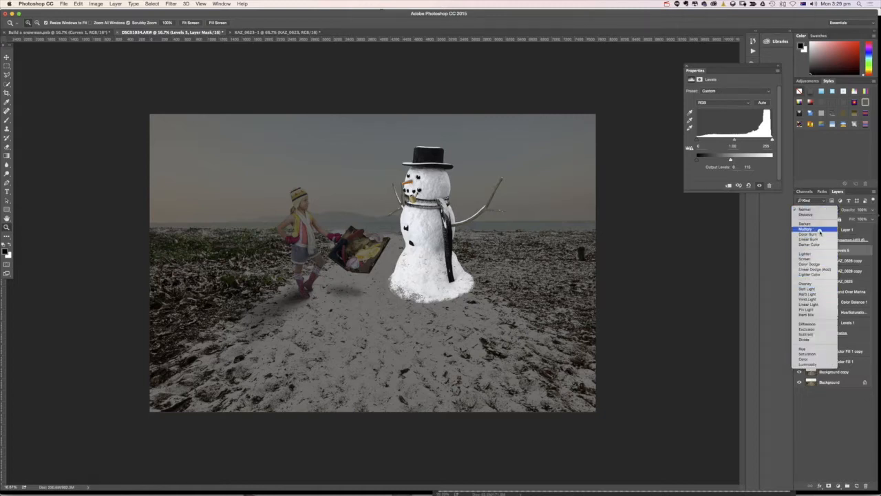
click(807, 229)
key(super+i)
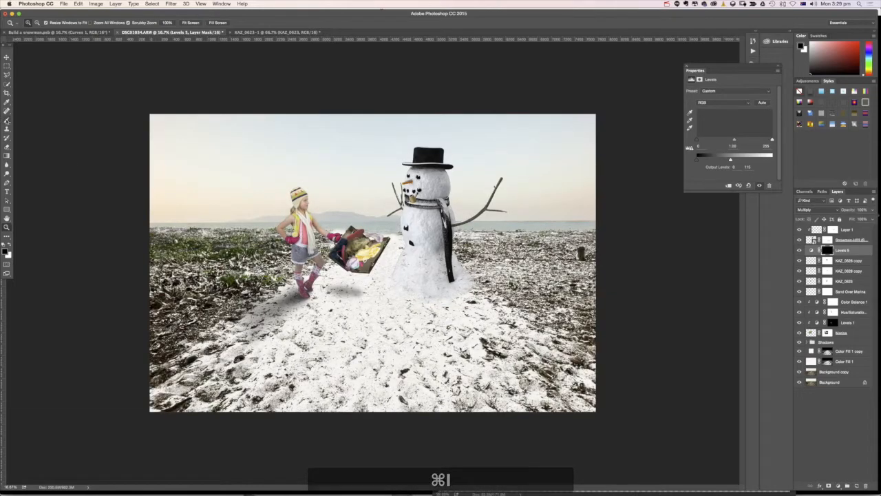
- Paint white on the Levels mask with an enlarged soft round brush to start the shadow at the snowman's base
key(b)
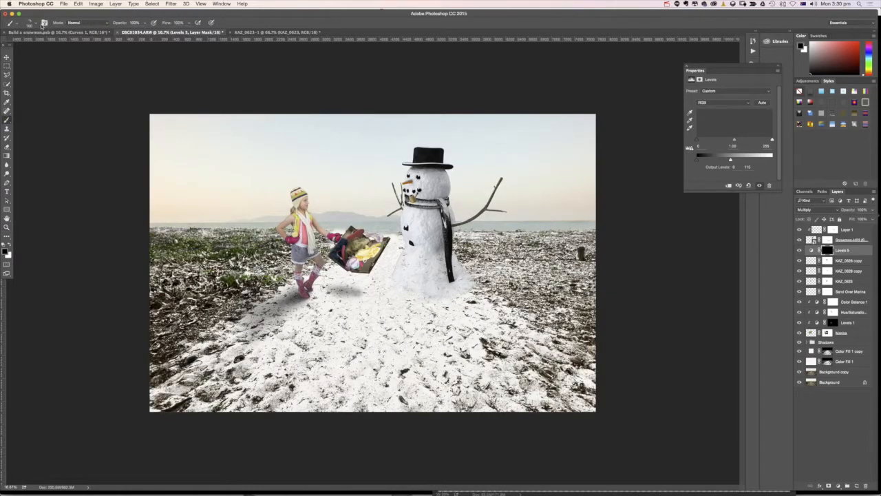
click(38, 24)
click(80, 73)
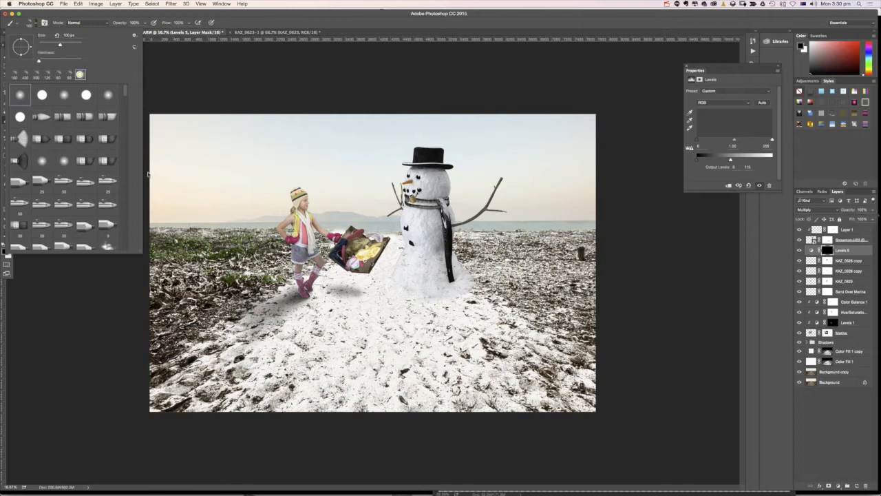
click(106, 341)
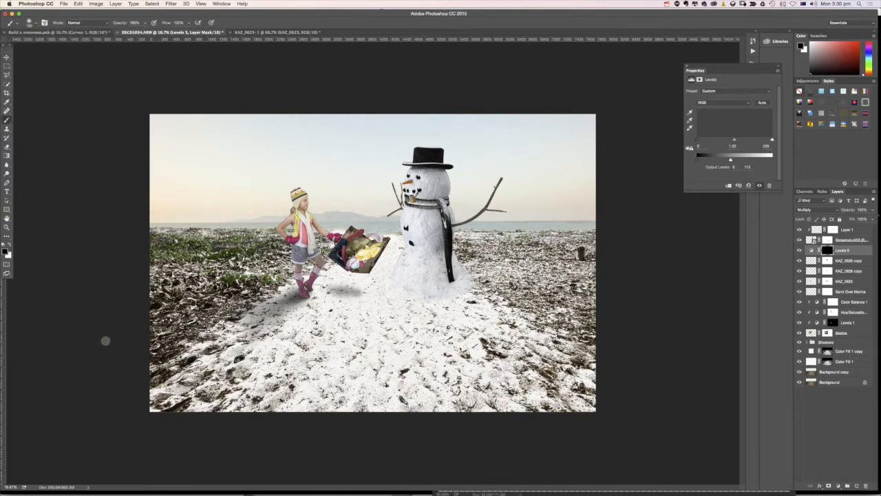
key(bracketright)
key(bracketright)
key(bracketright)
key(bracketright)
key(bracketright)
key(x)
mouse_move(410, 294)
mouse_down()
mouse_move(422, 295)
mouse_move(395, 285)
mouse_move(449, 298)
mouse_move(419, 305)
mouse_move(392, 330)
mouse_up()
- Extend the snowman's shadow diagonally across the snow toward the foreground with a much larger soft brush
key(bracketright)
key(bracketright)
key(bracketright)
key(bracketright)
key(bracketright)
key(bracketright)
key(bracketright)
key(bracketright)
drag(392, 331, 343, 372)
- Set the brush flow to 41% and paint more softly over the middle of the snowman's shadow
click(188, 23)
drag(190, 31, 170, 32)
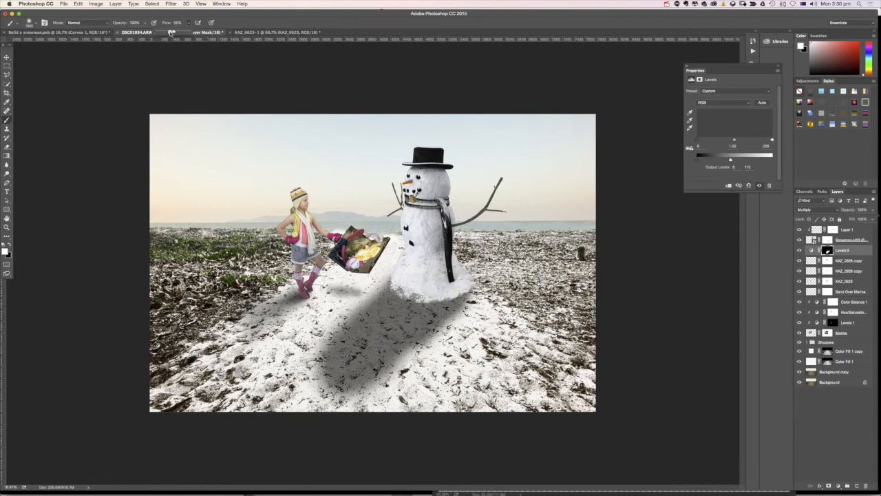
key(x)
key(x)
mouse_move(406, 331)
mouse_down()
mouse_move(344, 365)
mouse_move(386, 344)
mouse_up()
- Lower the Levels shadow layer's opacity to about 50% and add a new empty layer above it
click(872, 210)
drag(872, 219, 856, 218)
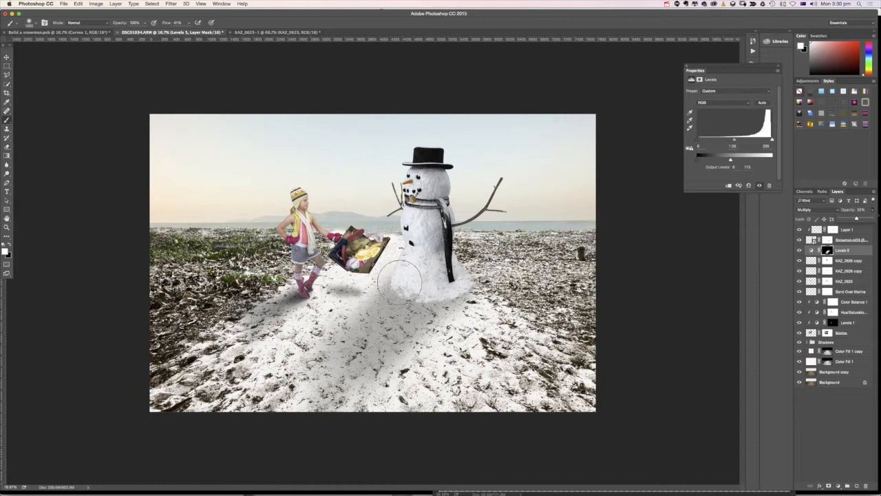
click(854, 484)
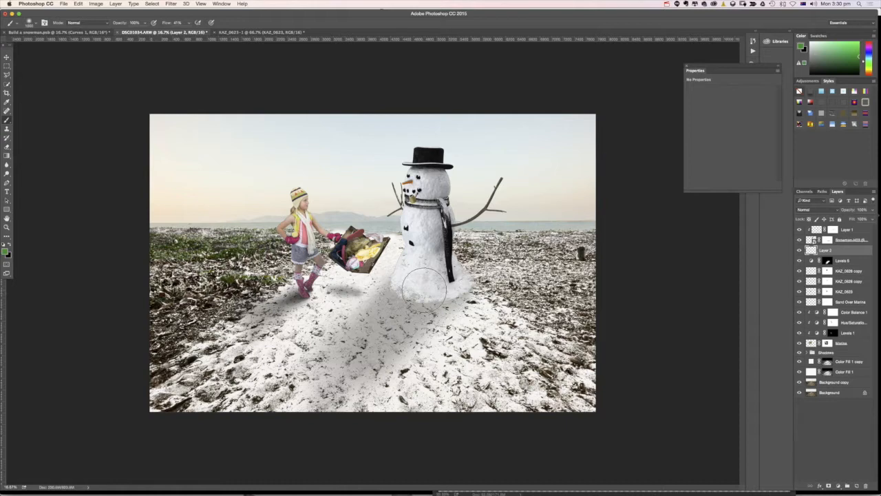
- Paint soft white over the snowman's base on the new layer with a smaller brush and lower the layer's opacity to about 84%
key(bracketleft)
key(bracketleft)
key(bracketleft)
key(bracketleft)
key(bracketleft)
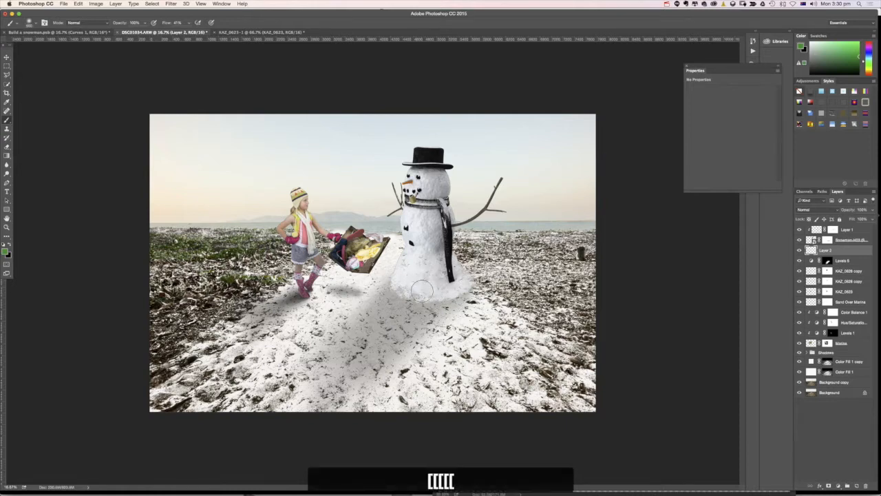
key(x)
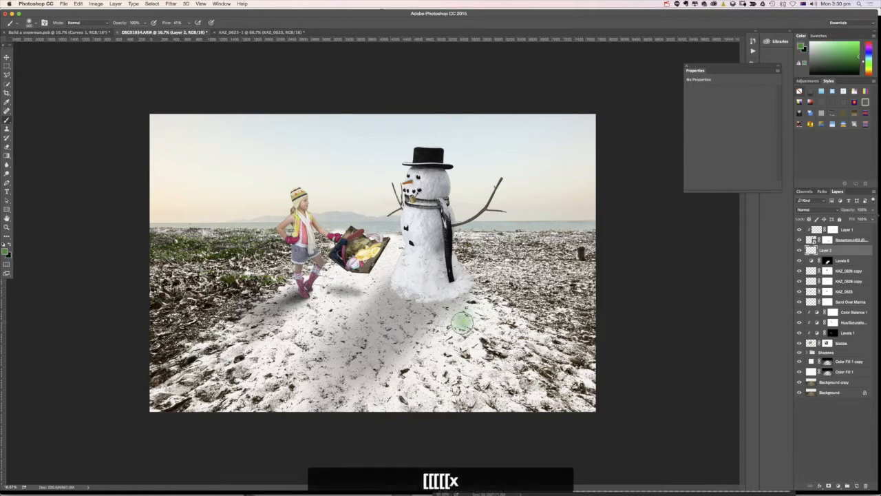
key(super+z)
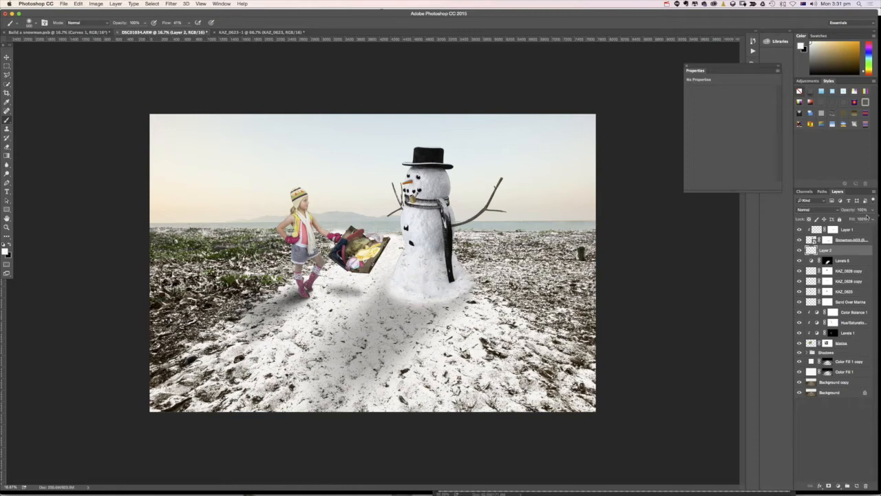
click(871, 210)
drag(859, 217, 865, 219)
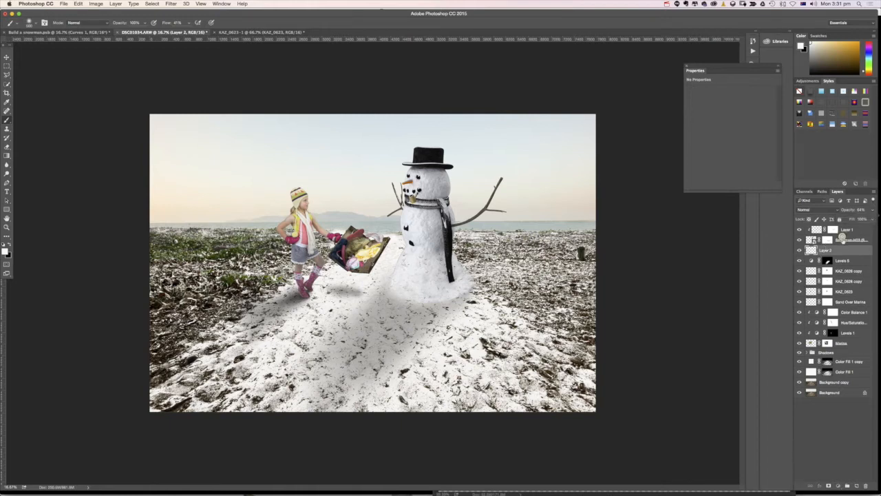
- Add a Levels adjustment with output white at 145 and clip it to the snowman at the top of its layer group
click(842, 240)
click(842, 485)
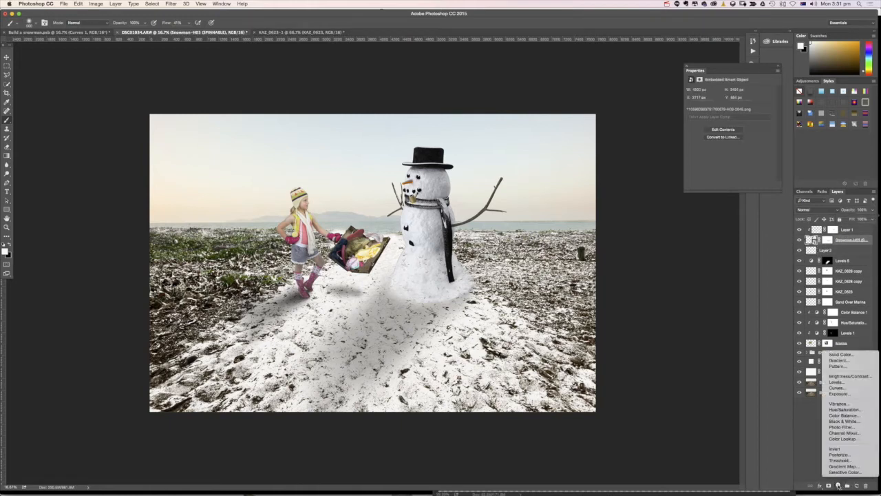
click(843, 382)
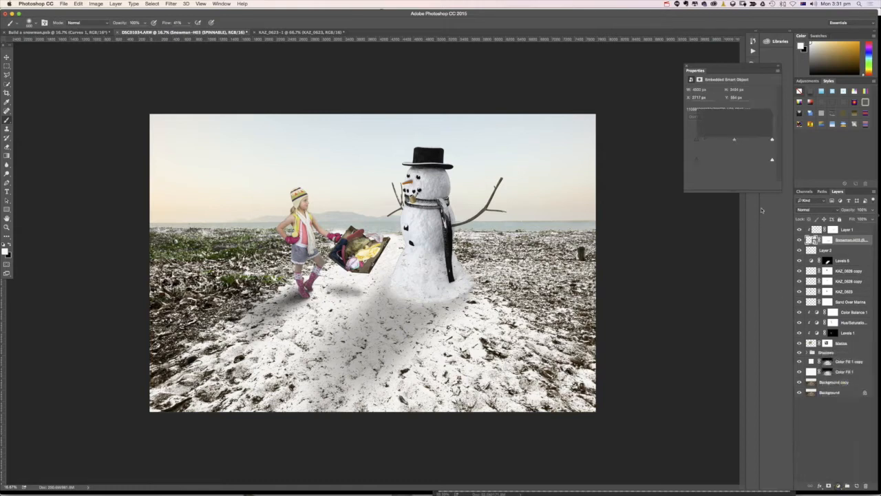
drag(771, 159, 740, 159)
drag(854, 240, 857, 225)
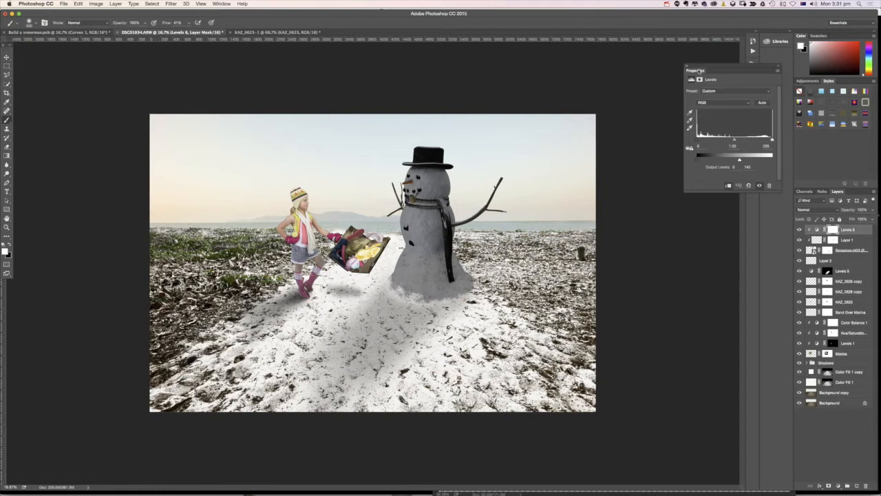
- Set the snowman's clipped Levels layer to Multiply and invert its mask to black
click(688, 66)
click(826, 211)
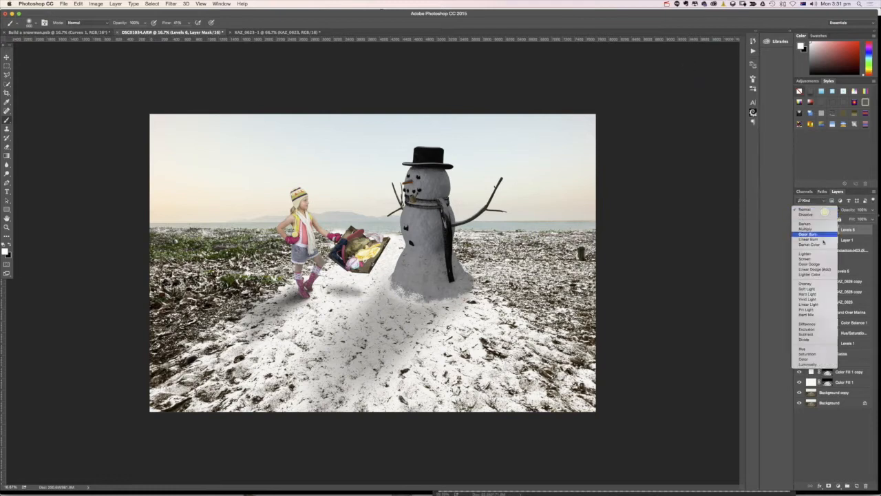
click(823, 232)
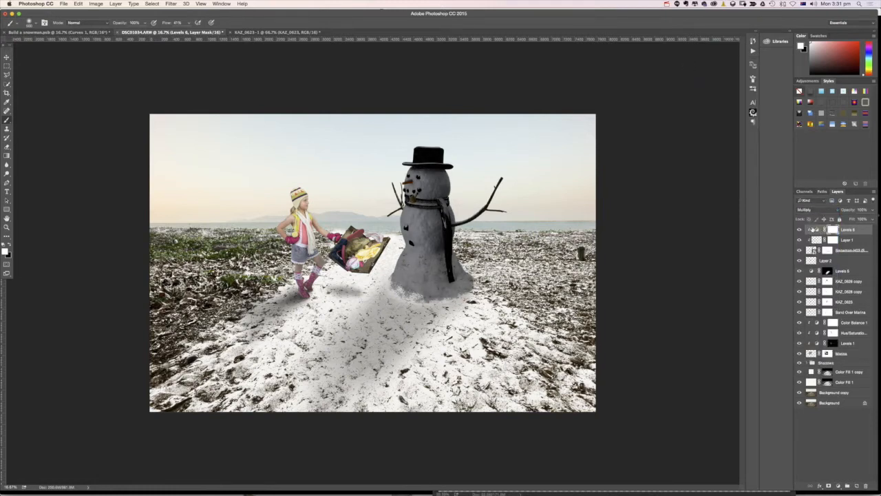
key(super+i)
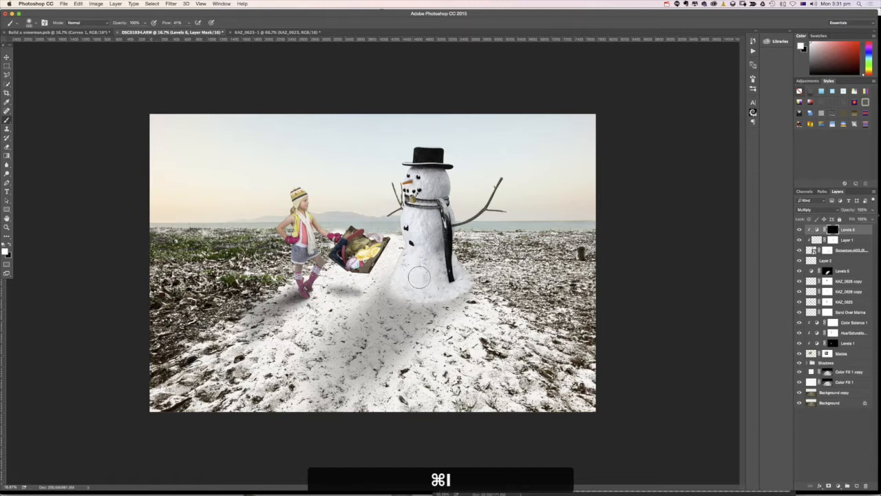
- Paint shading onto the snowman's body with a larger white brush at 12% flow and reduce the Levels layer's opacity to about 63%
key(bracketright)
key(bracketright)
click(188, 22)
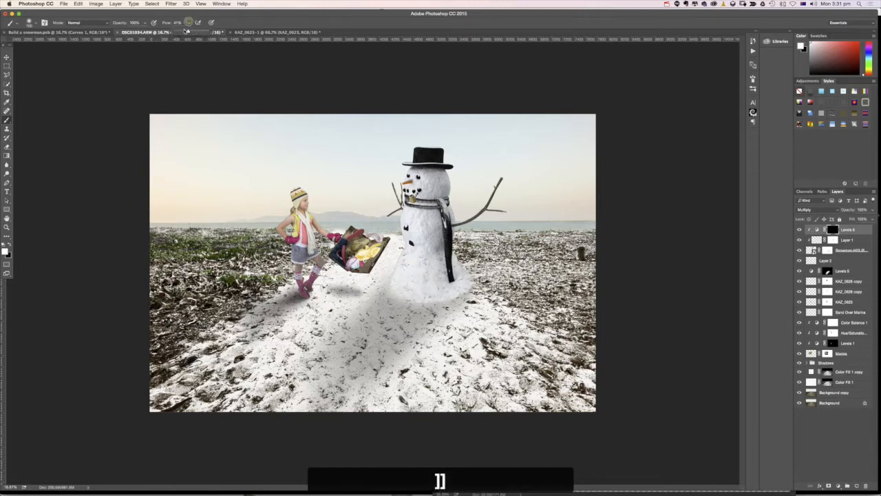
drag(187, 31, 177, 31)
mouse_move(411, 291)
mouse_down()
mouse_move(420, 267)
mouse_move(426, 235)
mouse_move(426, 270)
mouse_move(445, 301)
mouse_move(442, 287)
mouse_move(439, 298)
mouse_move(410, 295)
mouse_move(430, 302)
mouse_move(415, 294)
mouse_move(420, 288)
mouse_move(412, 306)
mouse_move(410, 294)
mouse_move(430, 295)
mouse_move(428, 302)
mouse_move(420, 264)
mouse_move(417, 296)
mouse_move(428, 281)
mouse_move(424, 242)
mouse_move(443, 285)
mouse_move(420, 283)
mouse_move(426, 225)
mouse_move(427, 266)
mouse_move(419, 234)
mouse_up()
key(x)
key(x)
key(x)
key(x)
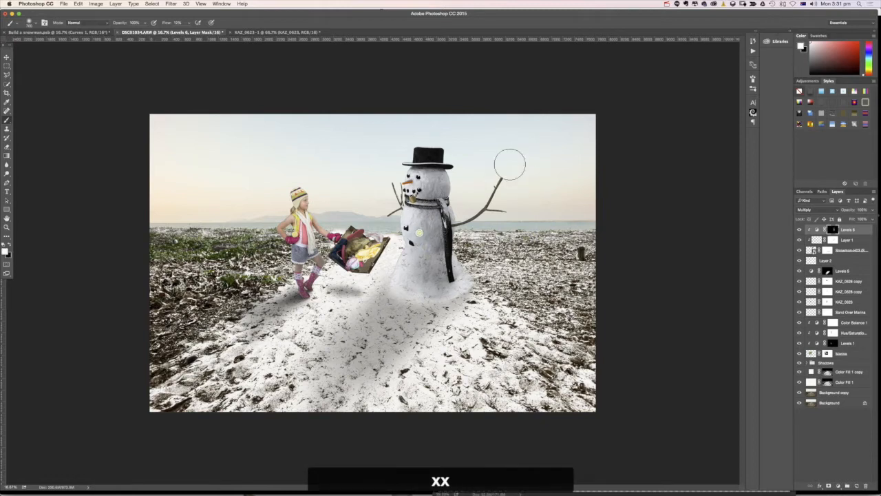
drag(440, 198, 429, 191)
mouse_move(423, 236)
mouse_down()
mouse_move(423, 223)
mouse_move(424, 263)
mouse_up()
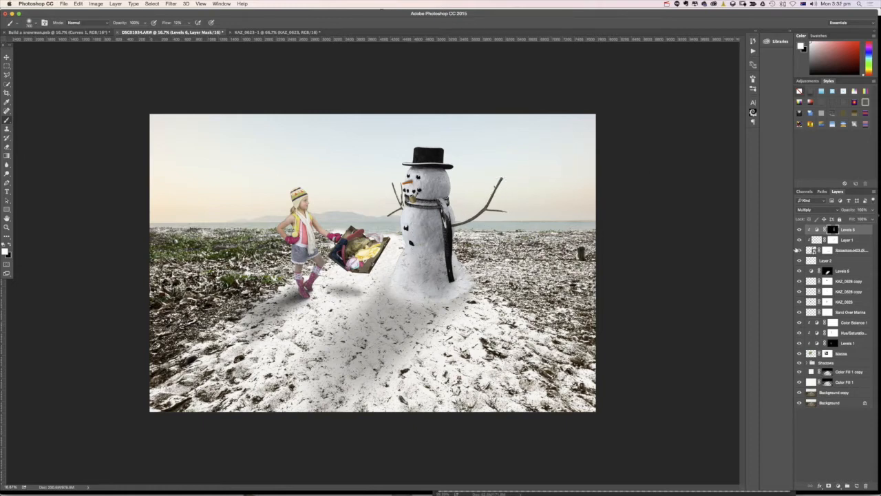
click(872, 210)
drag(871, 214, 860, 221)
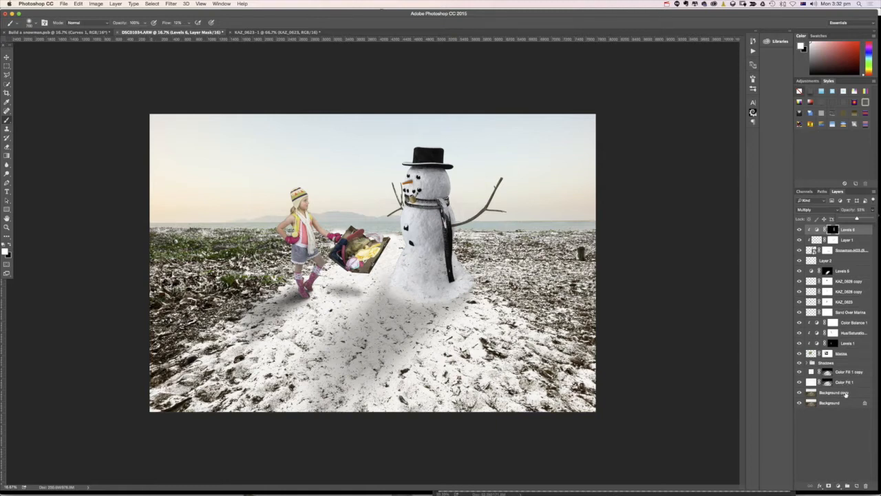
- Add a Color Balance adjustment above the Color Fill 1 copy layer, shifting midtones and highlights slightly toward cyan and blue
click(836, 393)
click(848, 373)
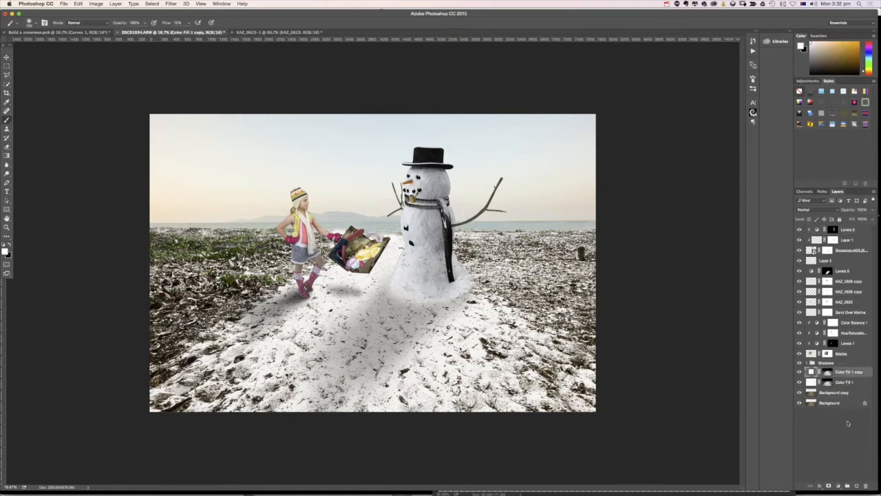
click(839, 485)
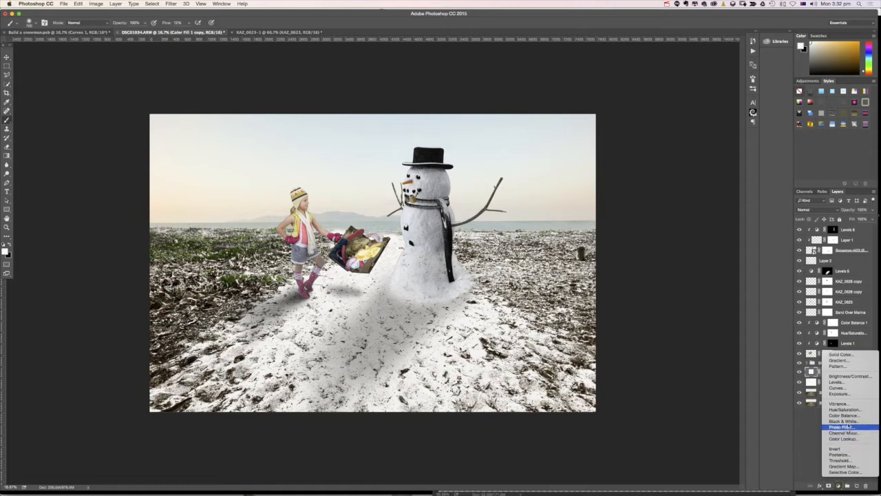
click(848, 417)
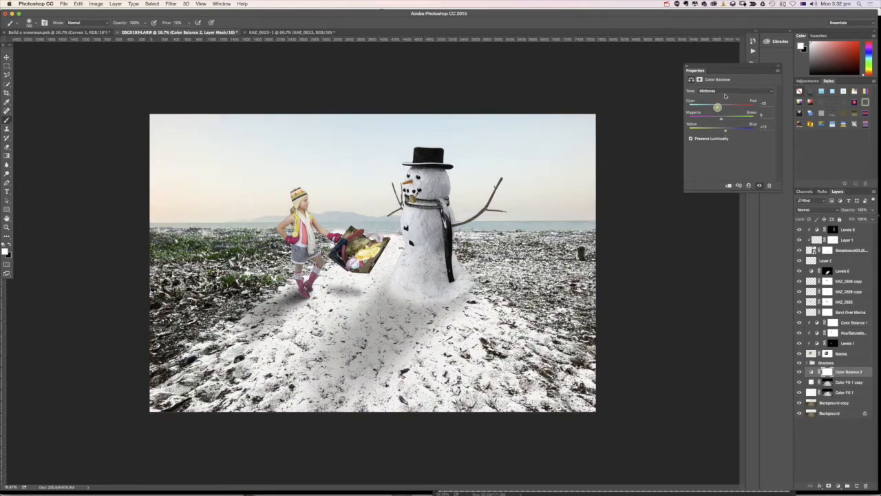
click(725, 95)
click(723, 98)
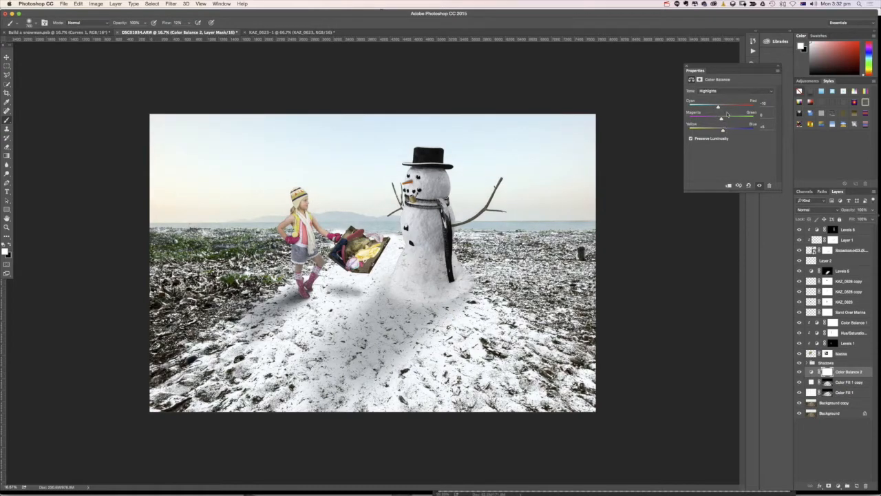
drag(722, 105, 720, 106)
click(687, 64)
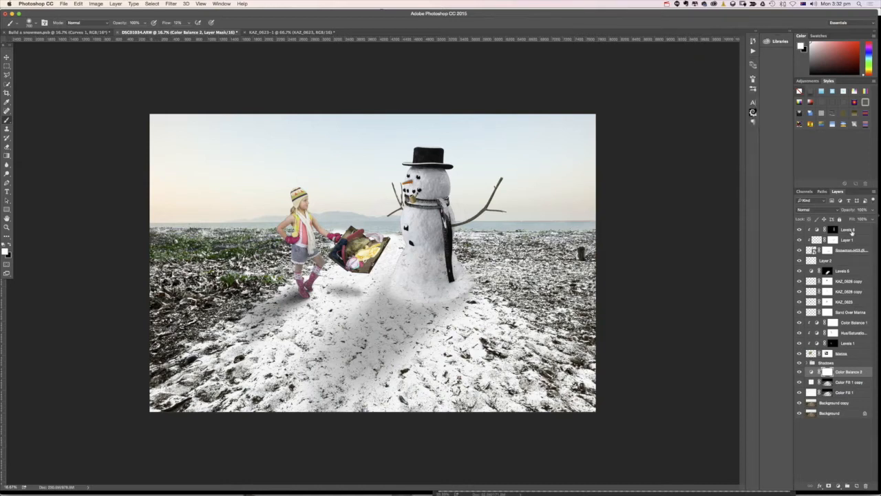
- Add a Color Balance adjustment above all layers and nudge its midtones and highlights slightly toward blue
click(853, 249)
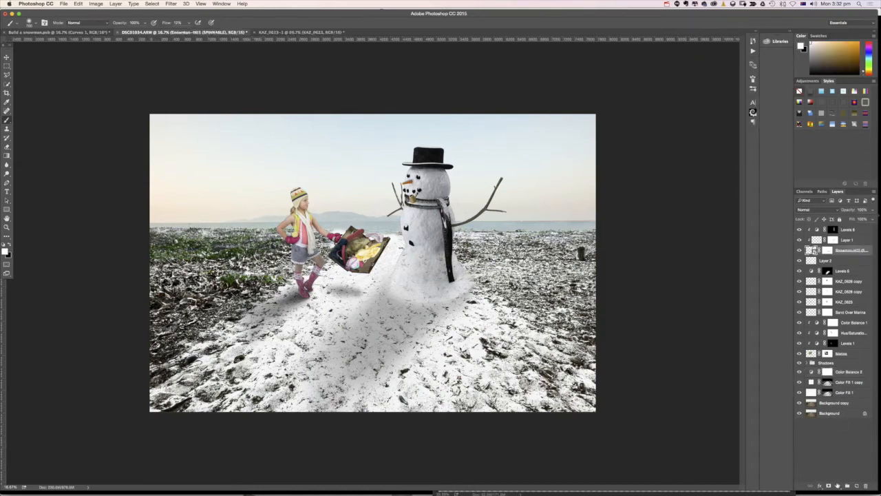
click(838, 486)
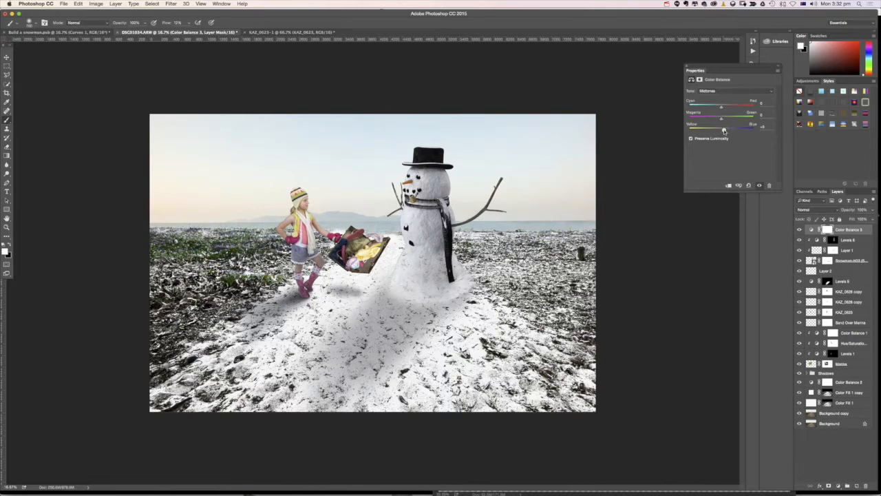
click(719, 91)
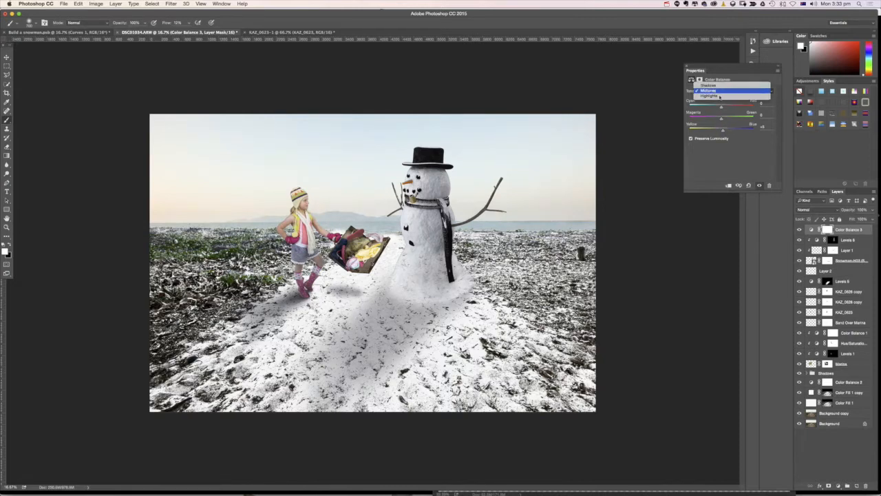
click(720, 95)
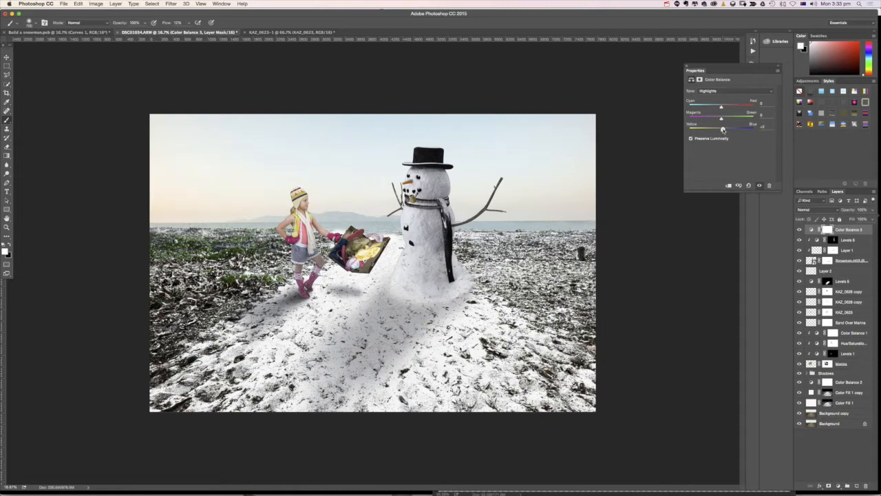
click(687, 68)
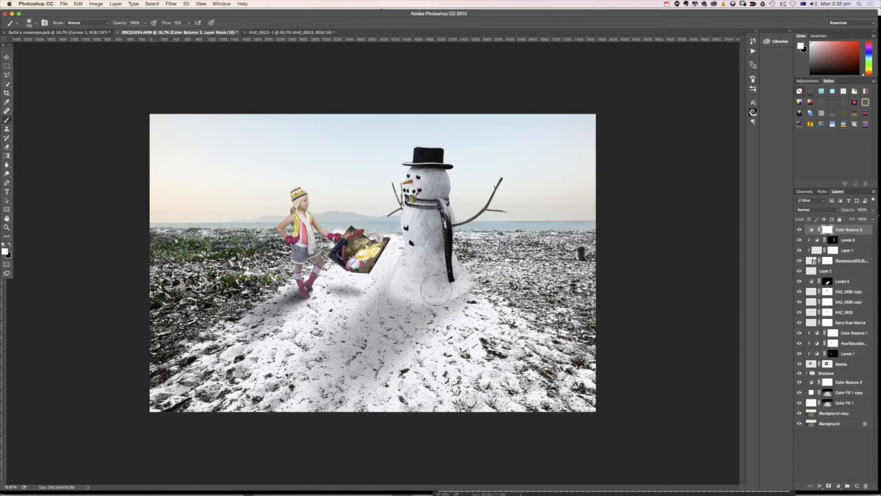
- Add a Levels adjustment above all layers and darken the image by lowering the output white to 166
click(839, 486)
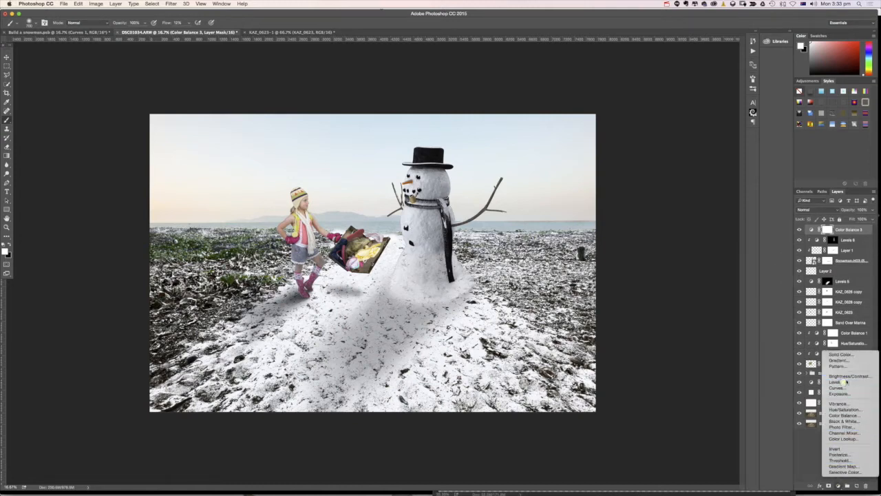
click(841, 382)
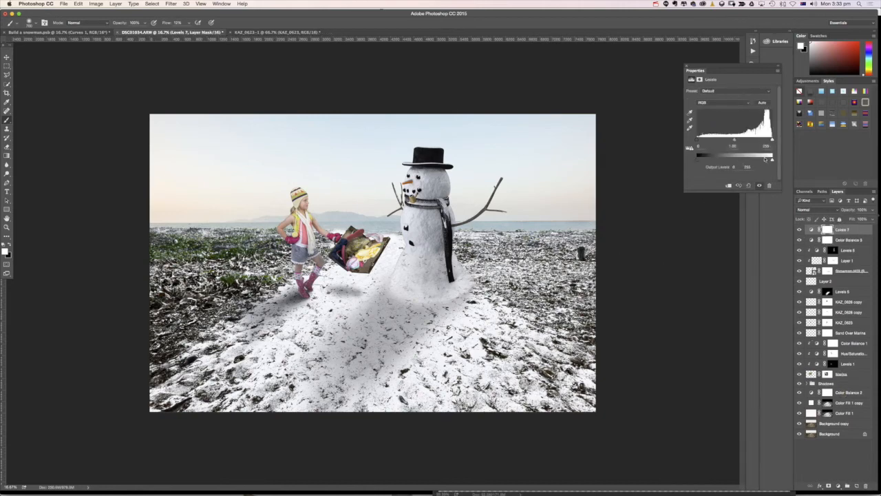
drag(757, 161, 747, 164)
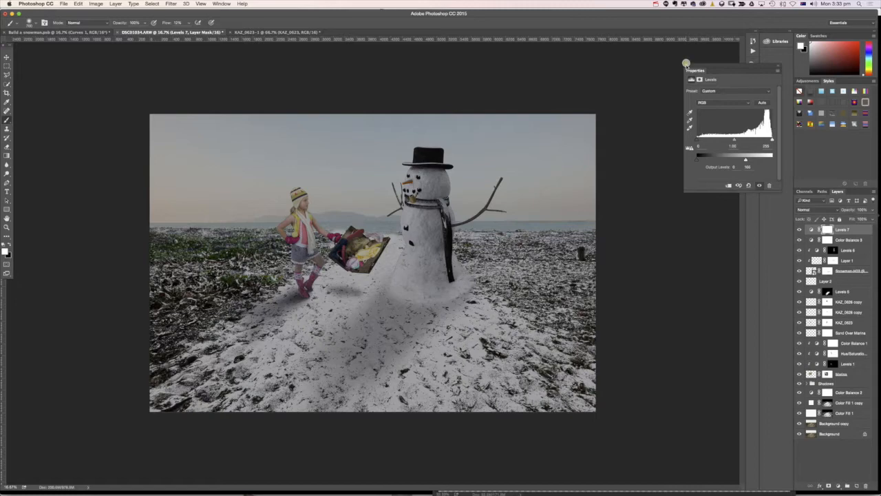
click(686, 64)
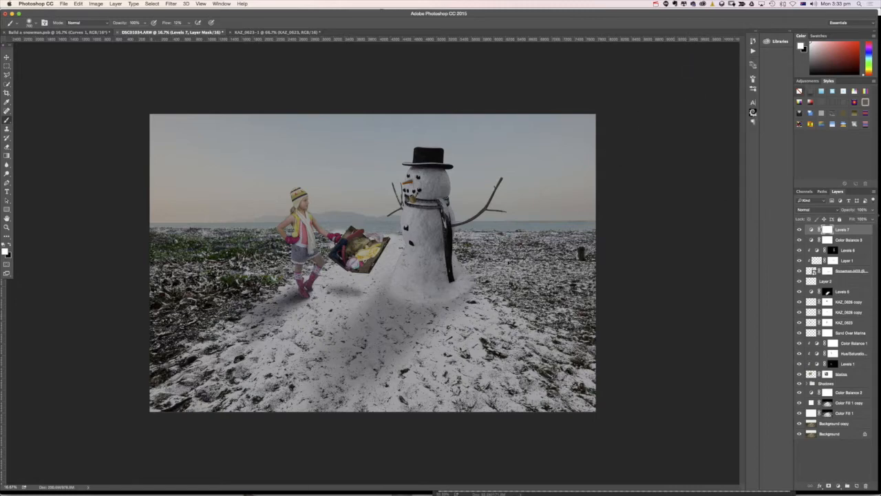
- Invert the top Levels mask to paint the darkening only over the snowman's lower body, and lower the layer's opacity to 61%
key(super+i)
mouse_move(418, 292)
mouse_down()
mouse_move(405, 289)
mouse_move(421, 298)
mouse_move(435, 290)
mouse_move(415, 281)
mouse_move(395, 289)
mouse_move(420, 289)
mouse_move(423, 303)
mouse_move(418, 298)
mouse_move(445, 294)
mouse_move(427, 258)
mouse_up()
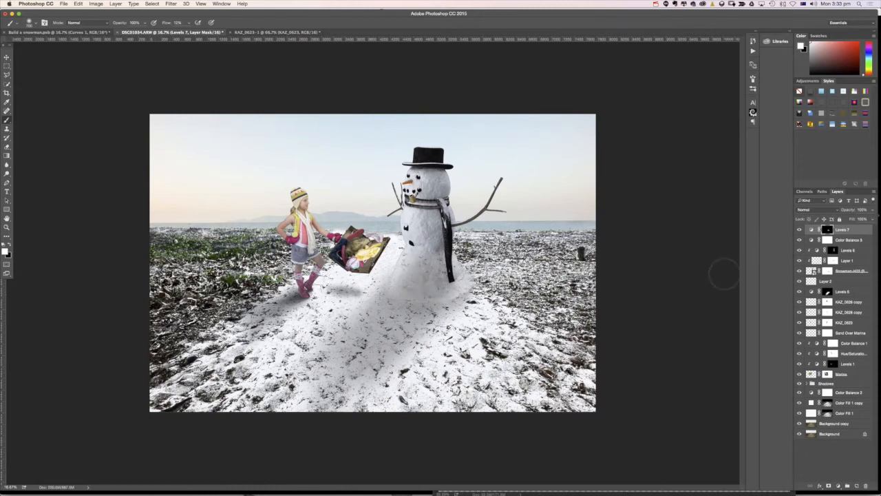
drag(875, 212, 857, 219)
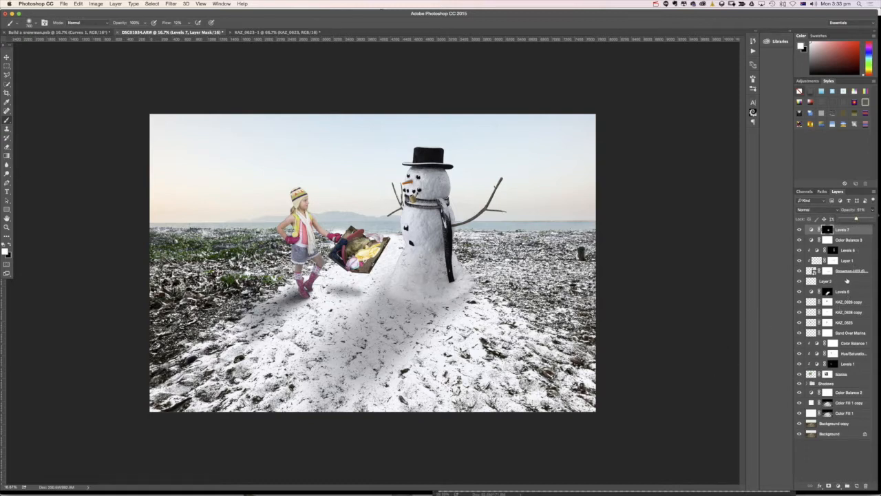
- Fine-tune the opacity of the Multiply Levels layer that holds the snowman's cast shadow
click(848, 282)
click(849, 291)
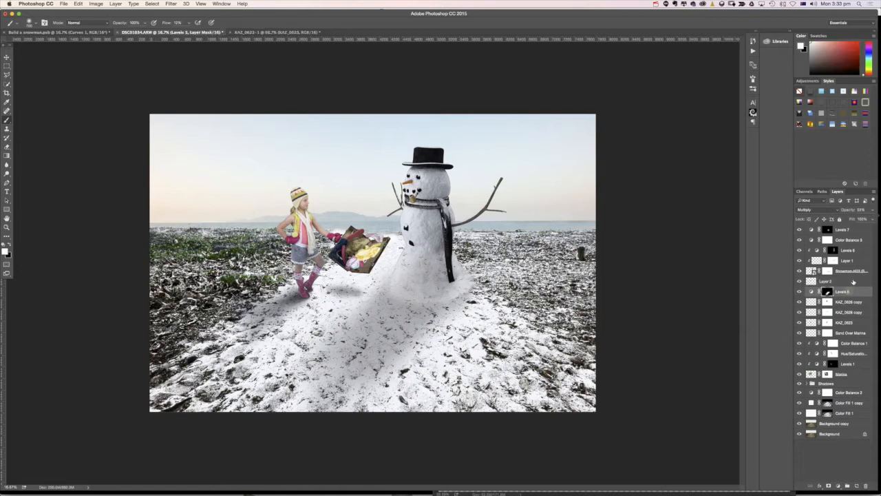
click(871, 211)
drag(855, 221, 858, 219)
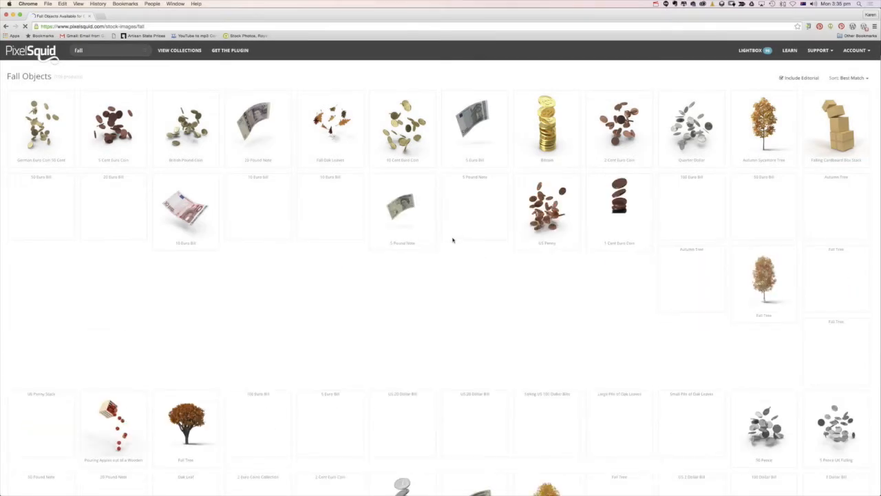
- Switch to PixelSquid in Chrome and look through the fall objects for leaf elements
scroll(453, 241, down, 3)
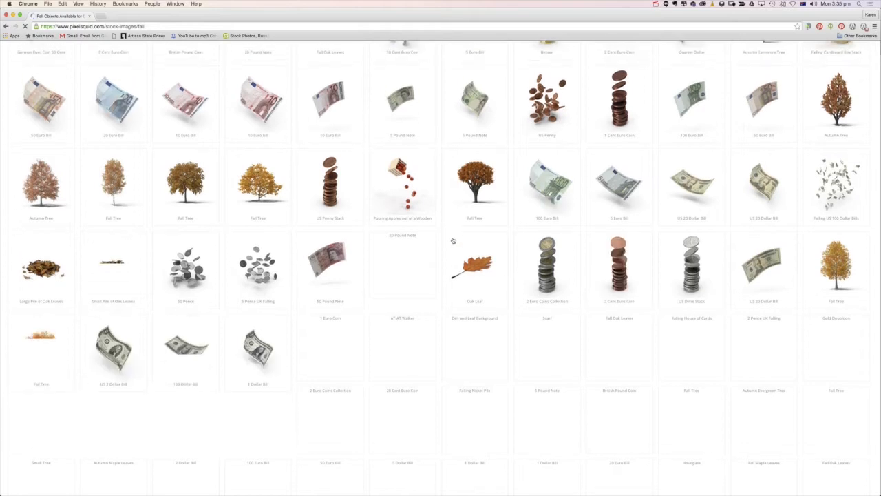
scroll(453, 240, down, 2)
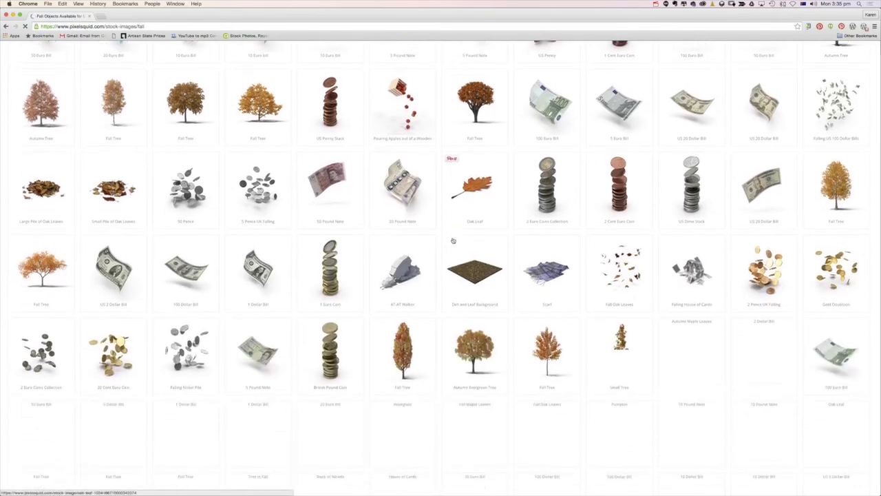
scroll(453, 240, down, 3)
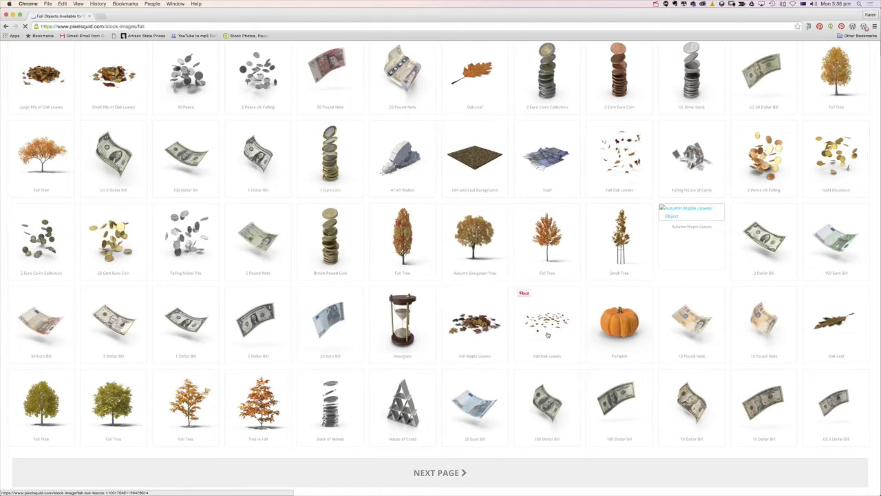
- Add the yellow Fall Tree, the Fall Maple Leaves and the scattered Fall Oak Leaves to Photoshop from the fall objects
scroll(566, 328, down, 2)
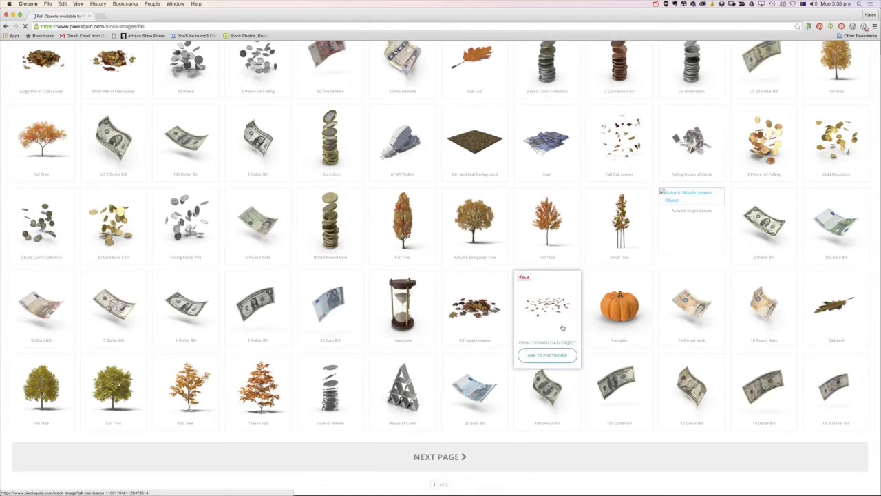
scroll(317, 355, up, 5)
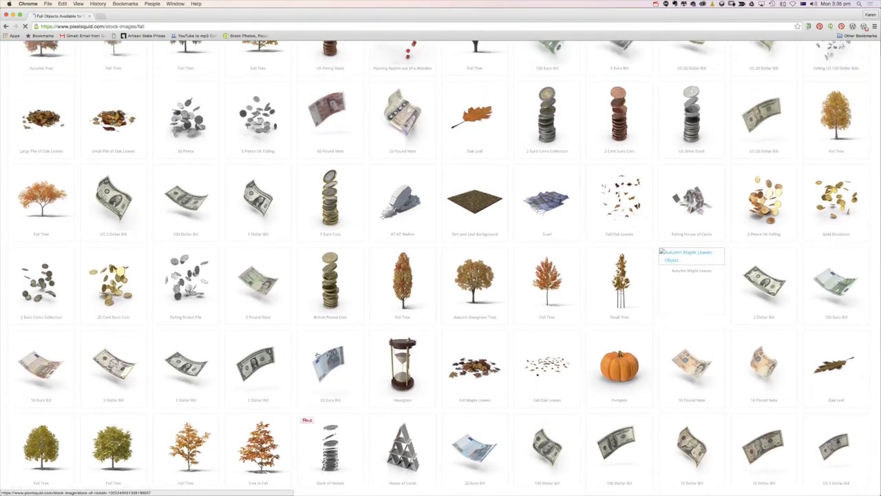
scroll(318, 355, up, 1)
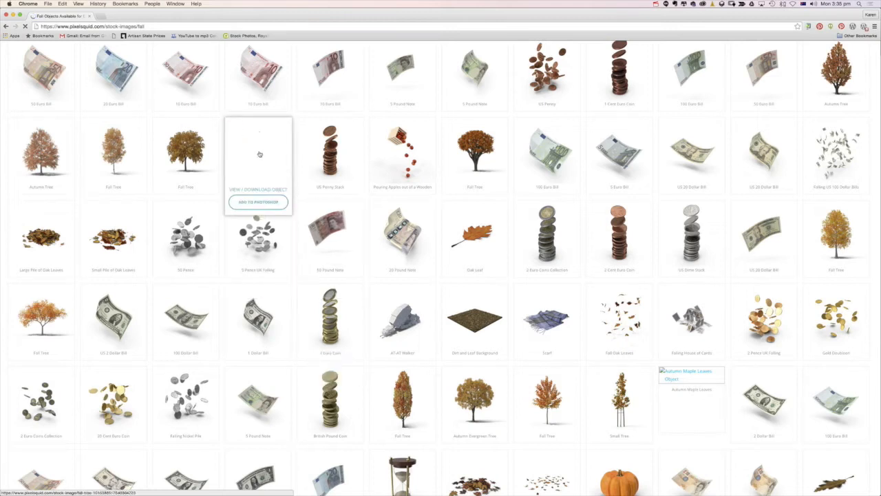
click(260, 202)
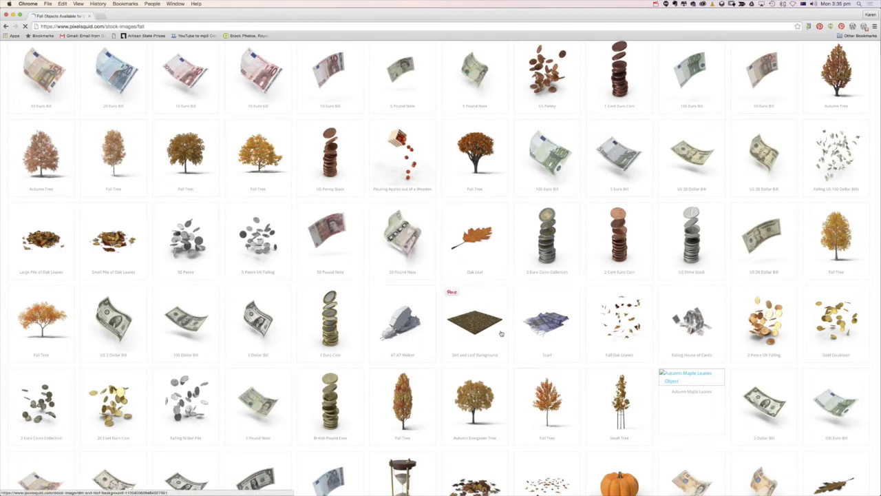
scroll(501, 334, down, 3)
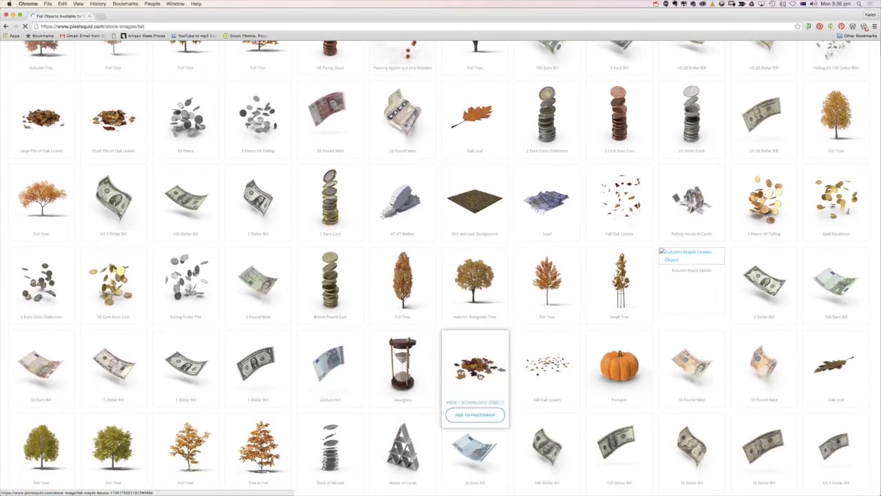
click(487, 419)
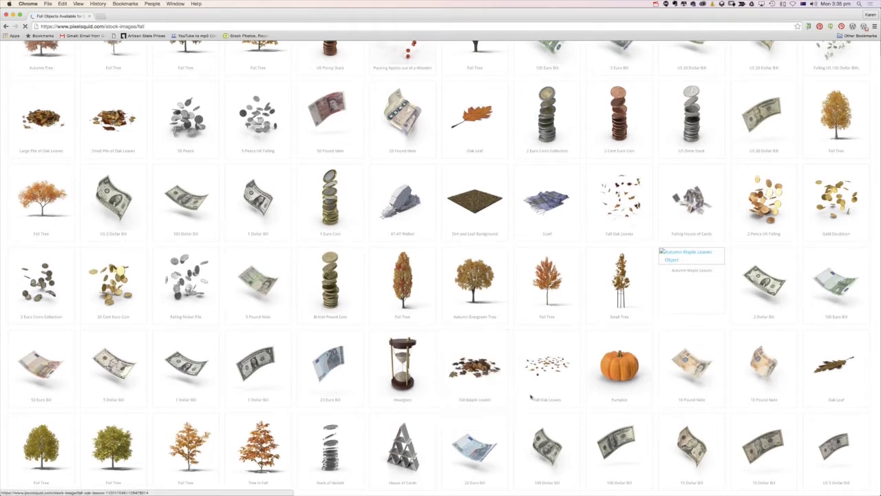
mouse_move(533, 398)
click(548, 415)
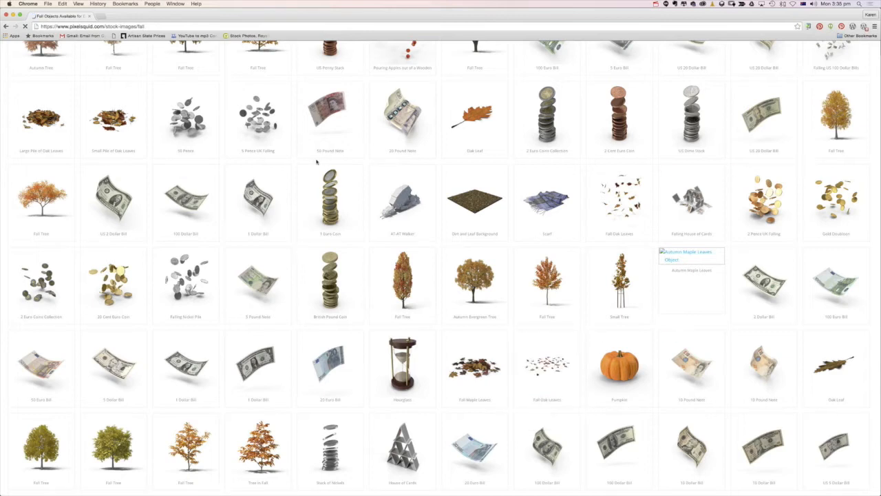
- Add the orange Oak Leaf, the Small Pile of Oak Leaves and the brown Oak Leaf to Photoshop from the fall objects
scroll(317, 161, up, 1)
mouse_move(480, 193)
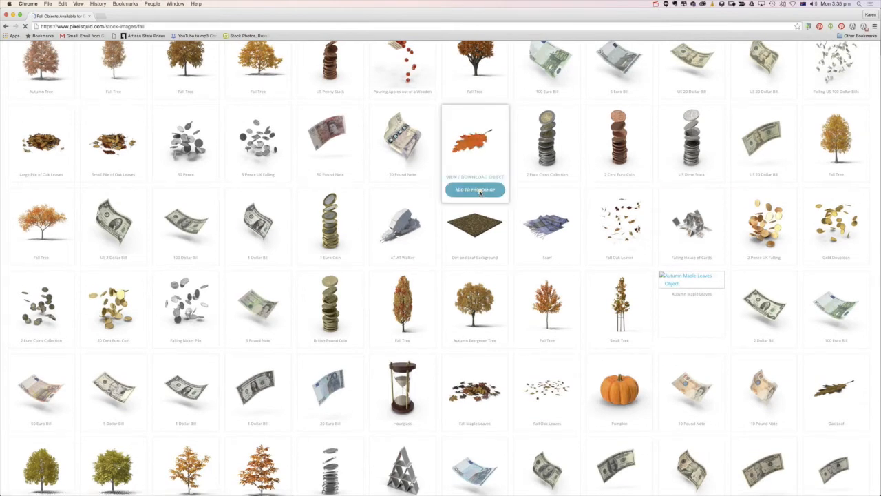
scroll(87, 270, up, 2)
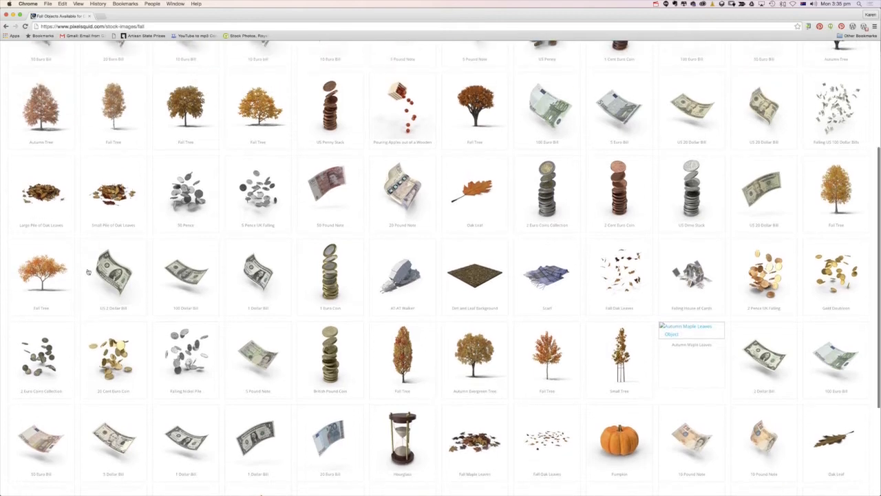
mouse_move(179, 117)
scroll(61, 122, up, 3)
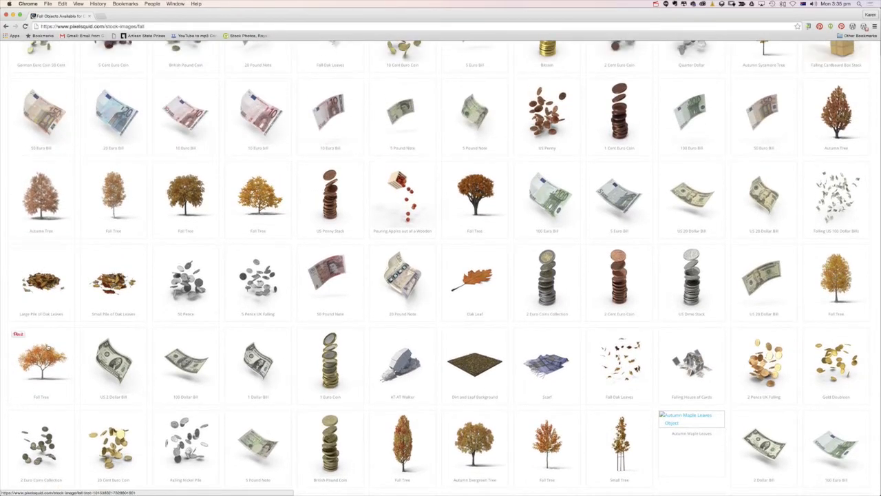
mouse_move(45, 384)
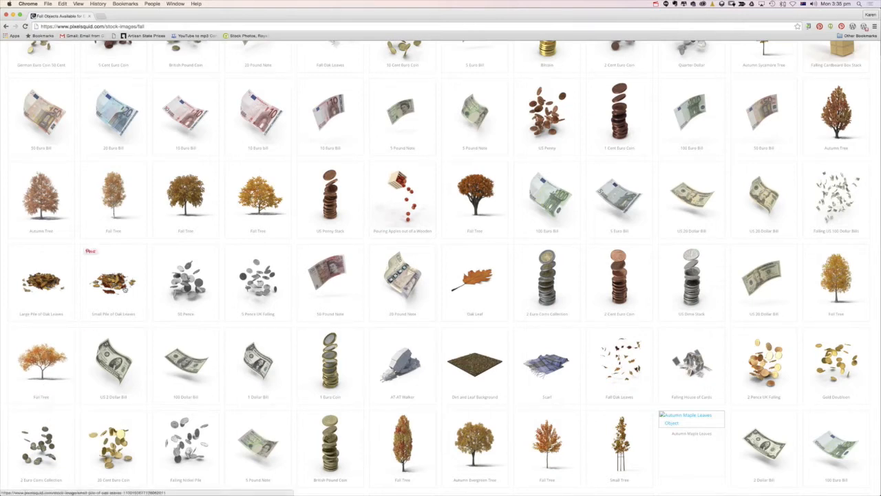
mouse_move(126, 290)
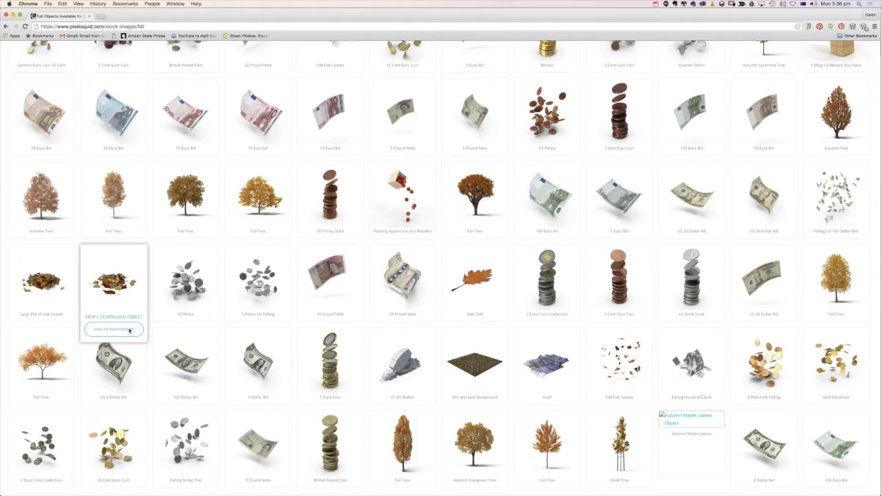
scroll(129, 331, down, 5)
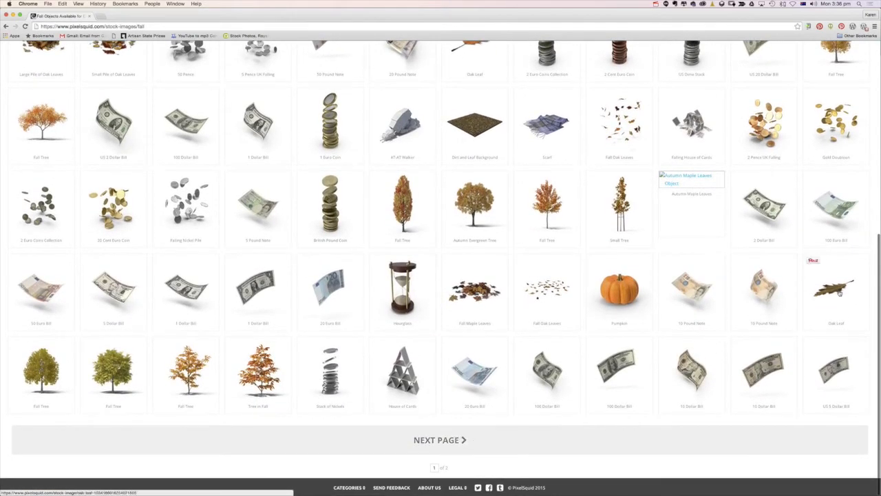
mouse_move(838, 293)
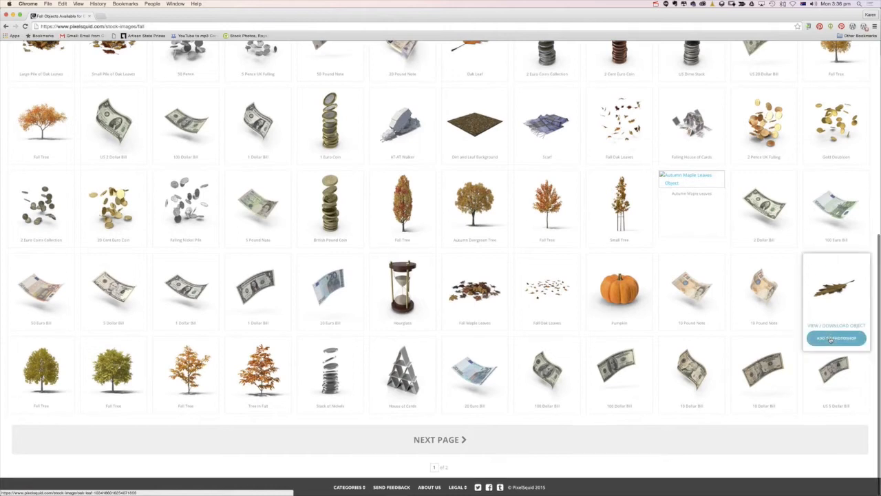
- Open the second page of fall objects and add the Bare Tree to Photoshop
click(447, 442)
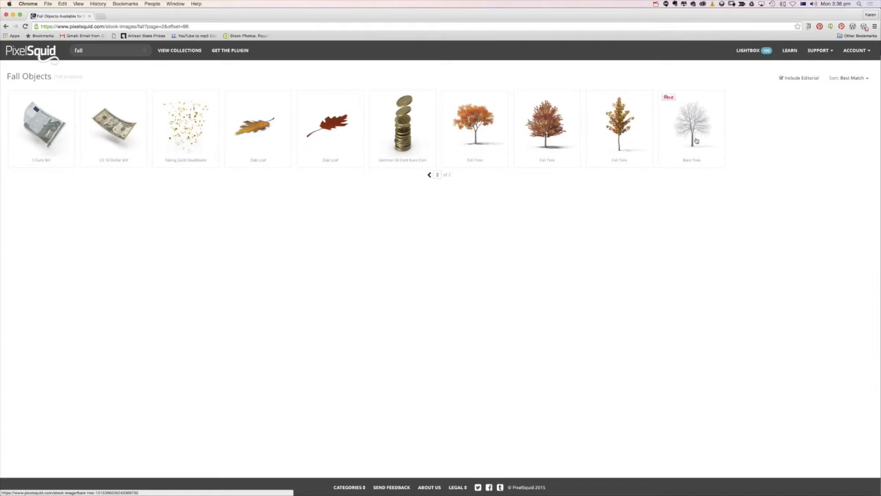
mouse_move(697, 127)
click(695, 176)
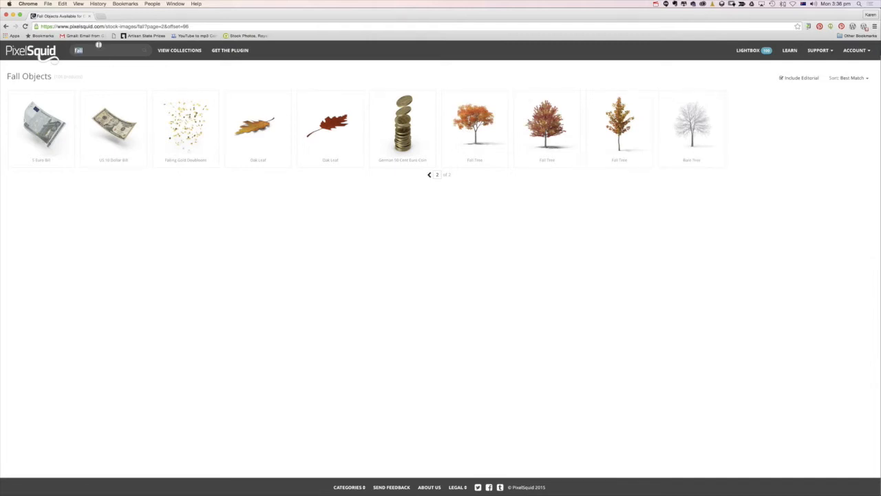
- Search PixelSquid for "winter" and examine the first winter objects
double_click(99, 48)
text(winter)
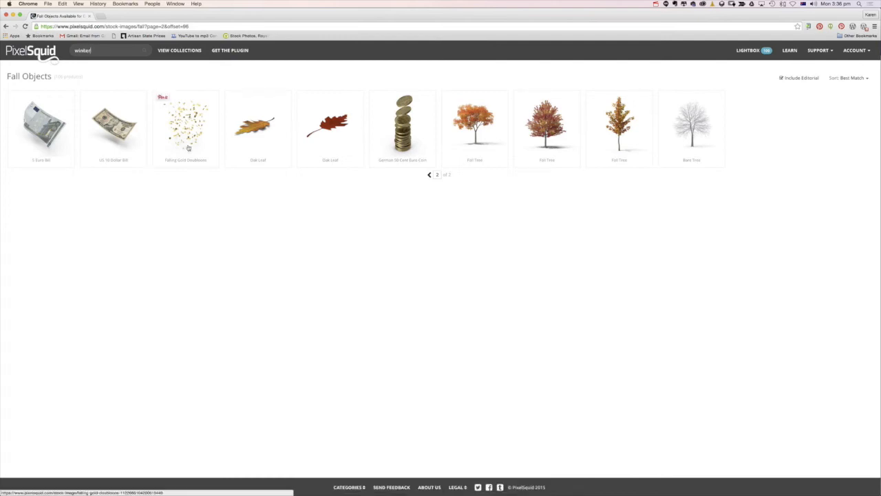
key(Return)
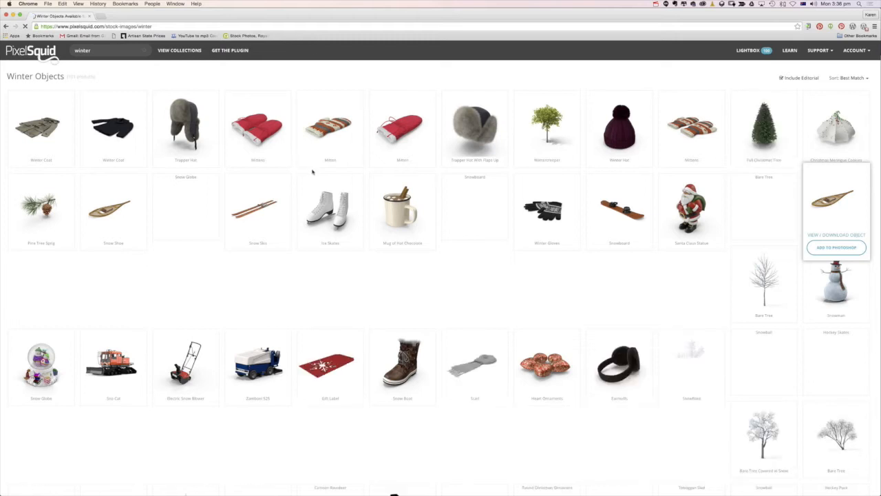
mouse_move(314, 172)
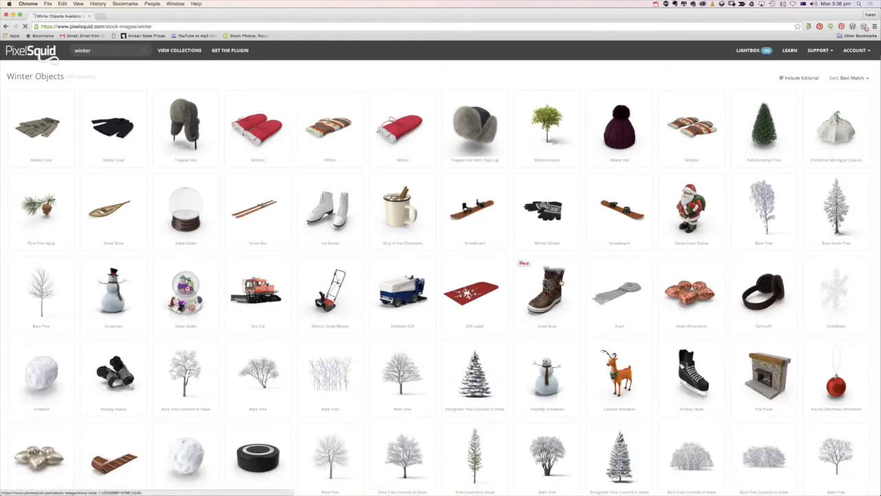
mouse_move(567, 301)
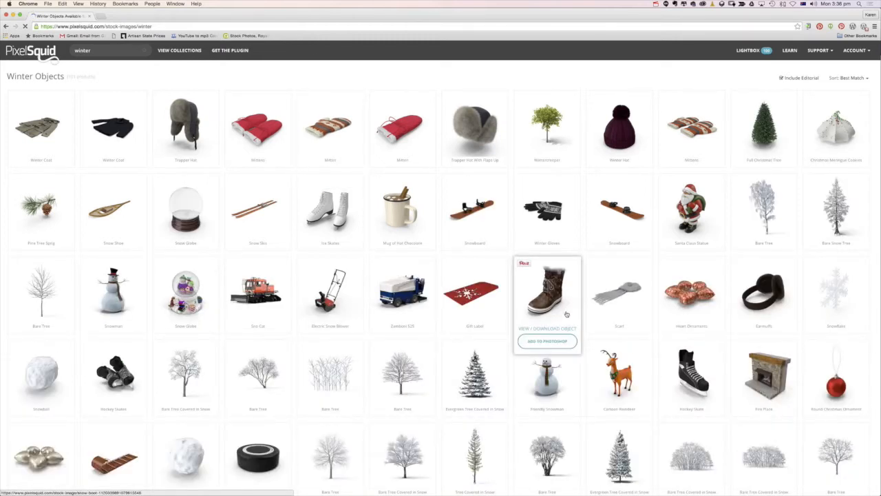
scroll(567, 314, up, 1)
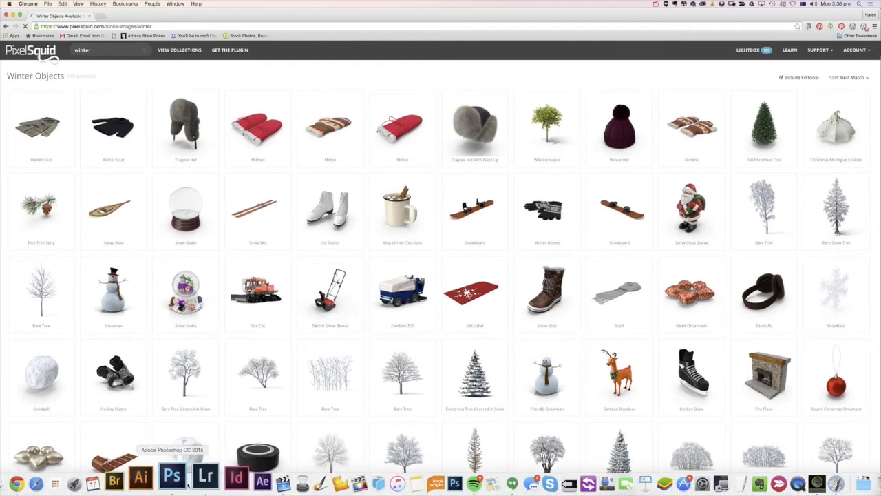
- Check the composite in Photoshop and, back in Chrome, add the Evergreen Tree Covered in Snow and a Bare Tree from the winter objects
click(180, 483)
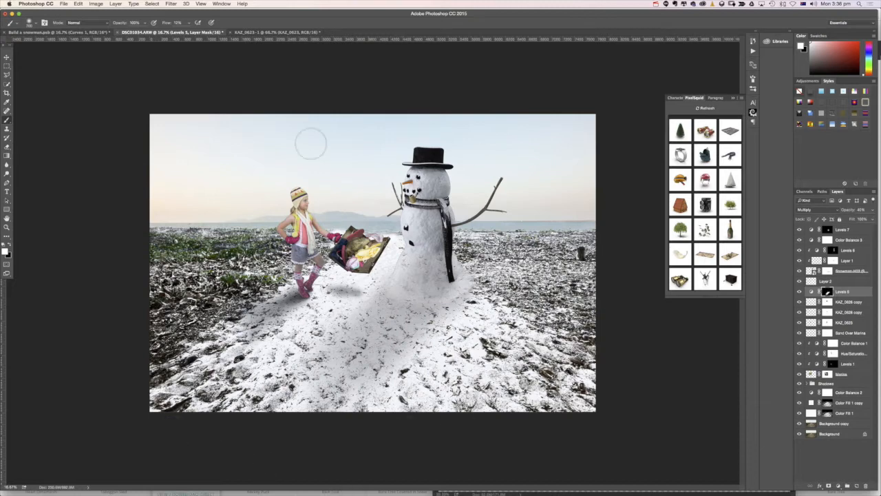
click(67, 476)
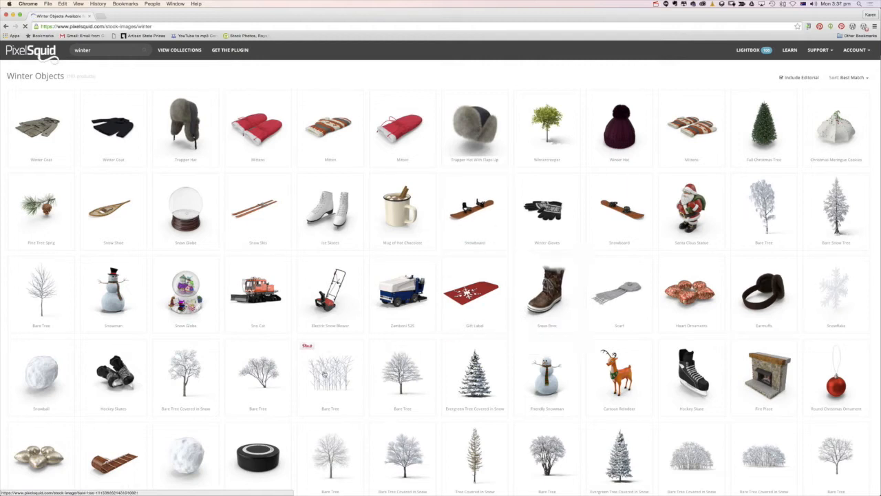
scroll(281, 381, down, 5)
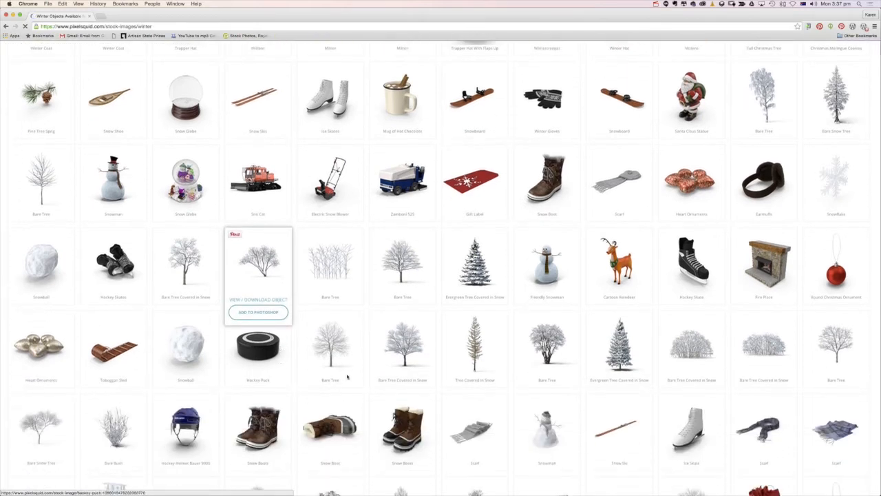
mouse_move(631, 361)
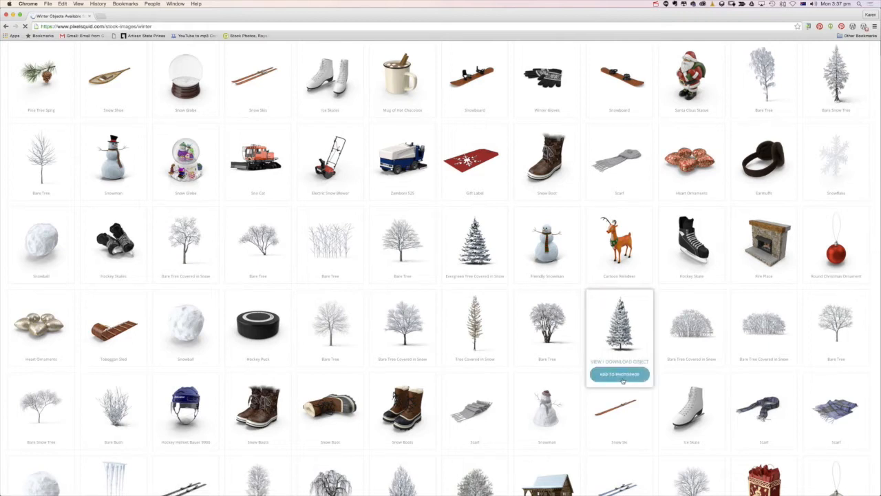
click(621, 375)
mouse_move(356, 354)
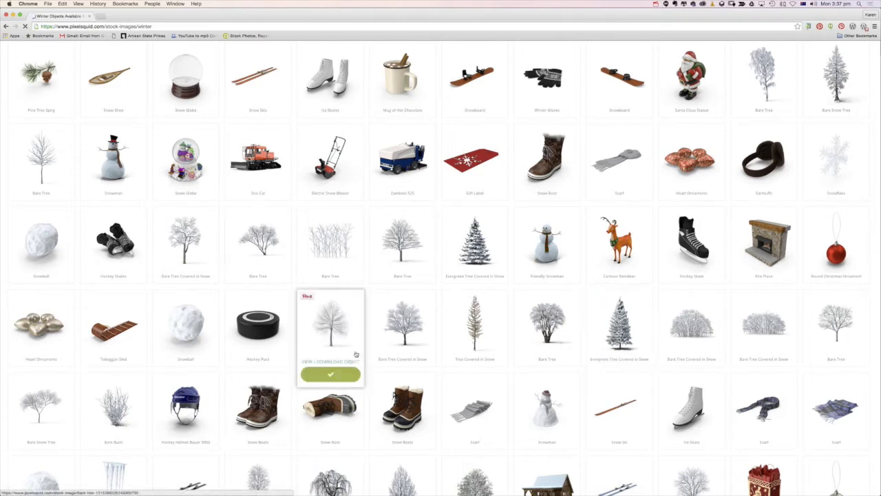
- Look through the PixelSquid winter objects for further snowy trees and props that suit the scene
scroll(356, 354, down, 3)
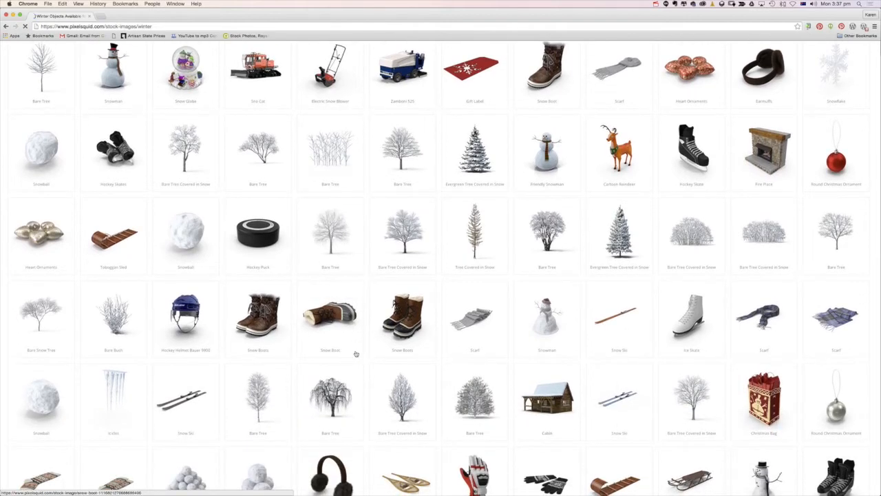
scroll(356, 354, up, 6)
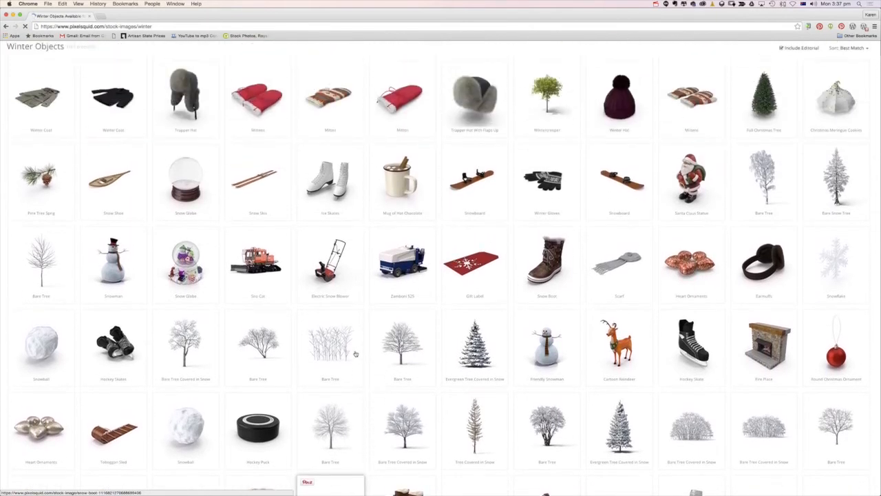
scroll(482, 199, up, 1)
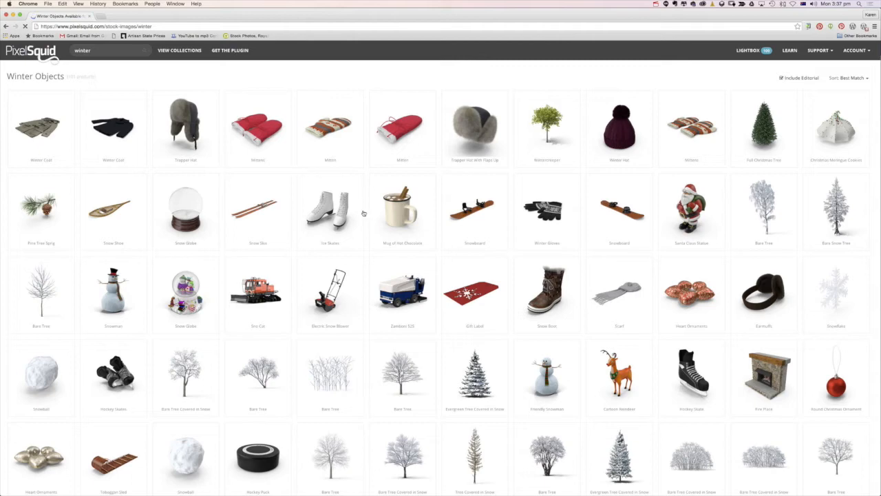
scroll(363, 213, down, 3)
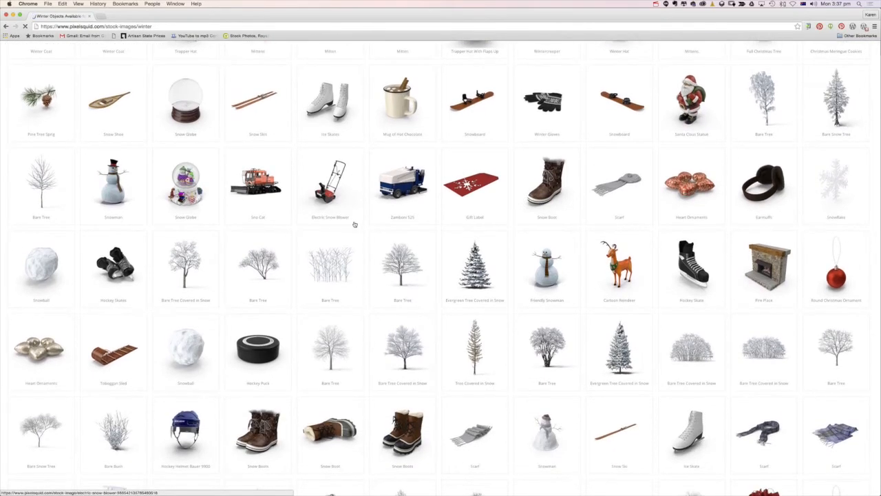
scroll(361, 221, down, 1)
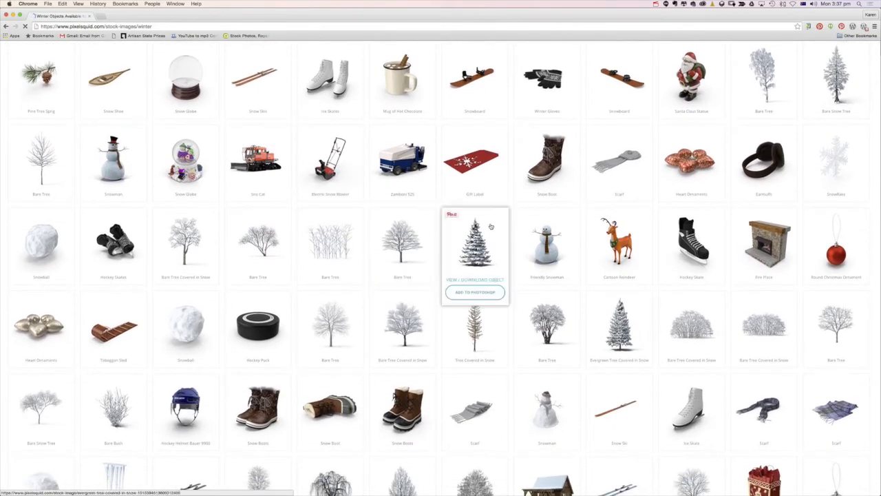
scroll(491, 226, down, 2)
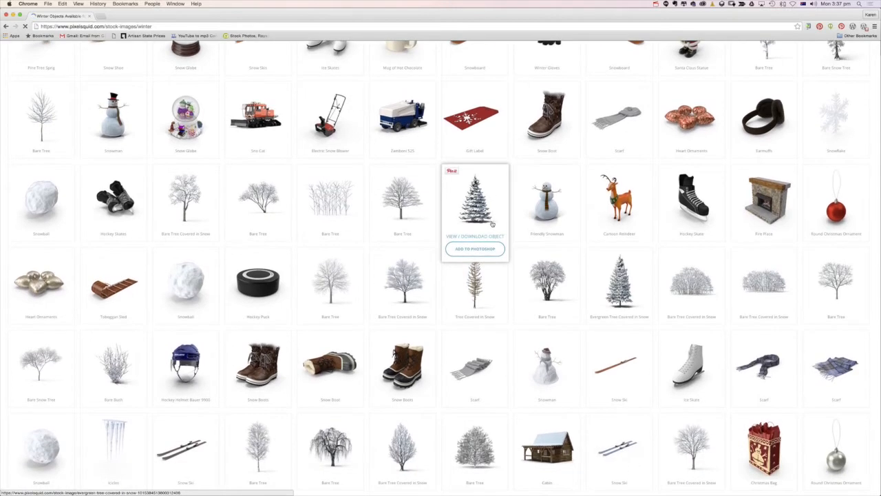
scroll(492, 224, up, 3)
scroll(493, 224, up, 1)
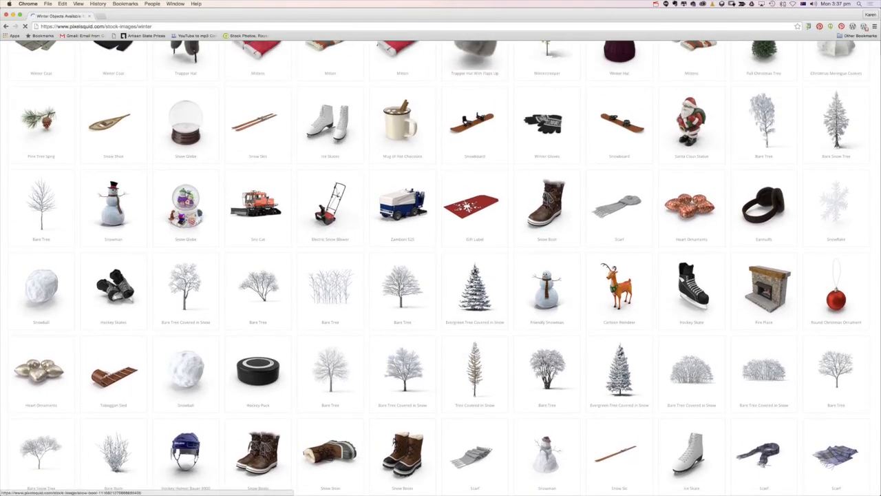
- Switch to Photoshop and refresh the PixelSquid object collection to bring in the newly collected fall and winter objects
mouse_move(275, 482)
click(186, 482)
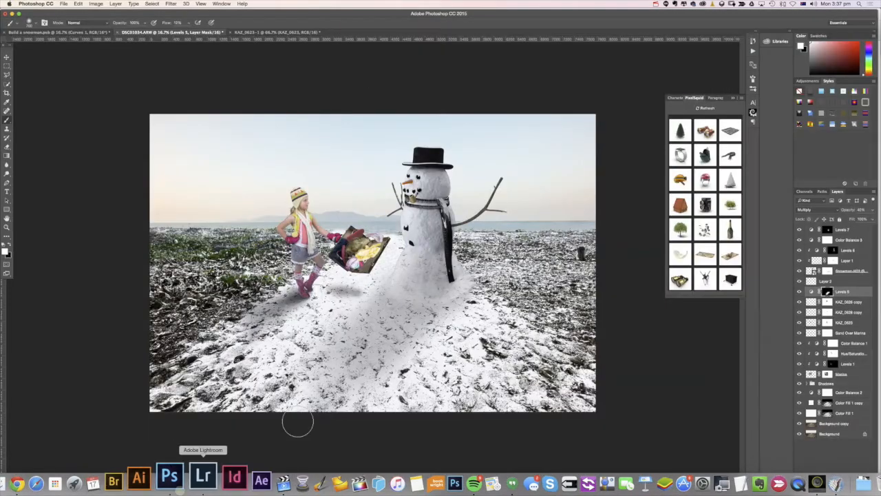
scroll(716, 219, down, 5)
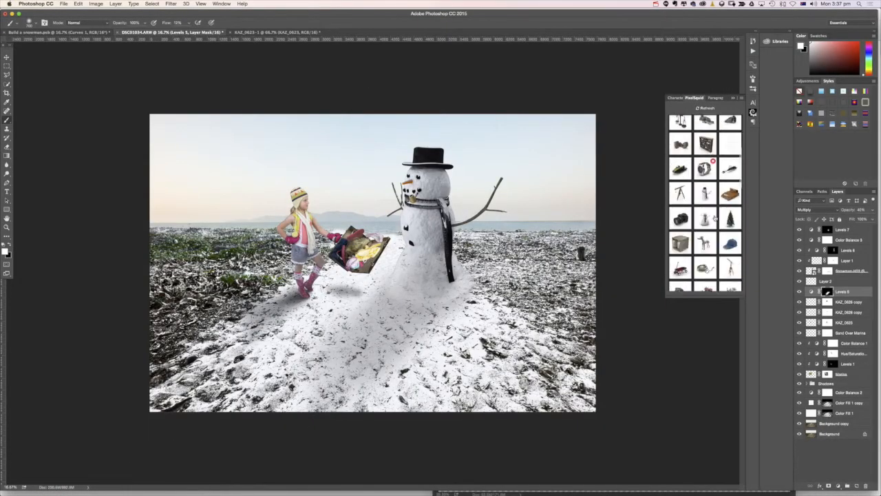
scroll(715, 217, down, 4)
scroll(715, 217, down, 10)
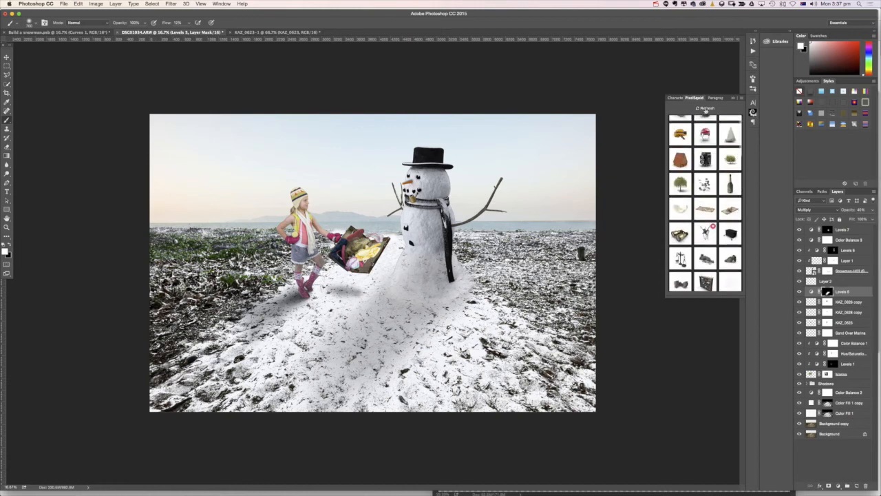
scroll(739, 157, up, 2)
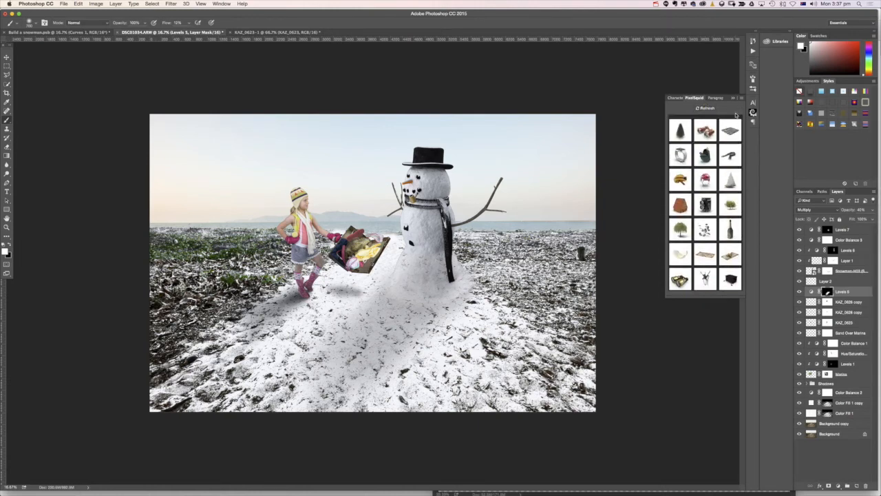
scroll(737, 131, up, 3)
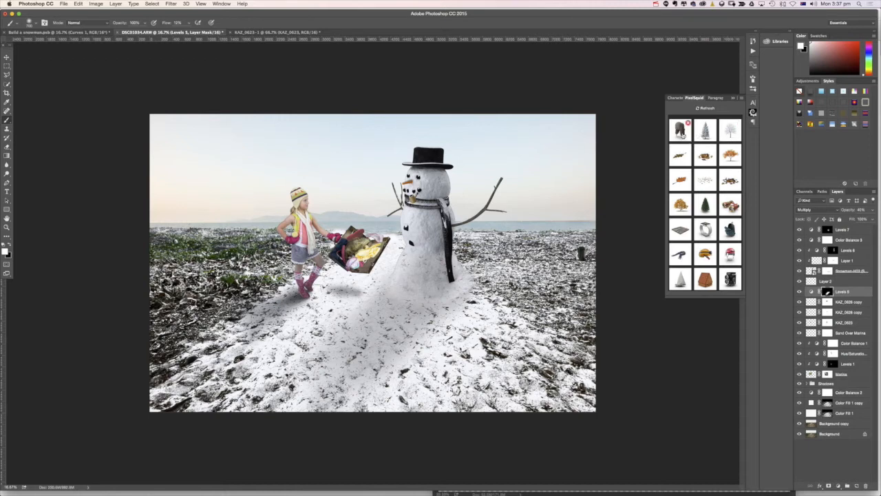
- Place the Trapper Hat object in the composite and move its layer to the top of the layer stack
click(681, 131)
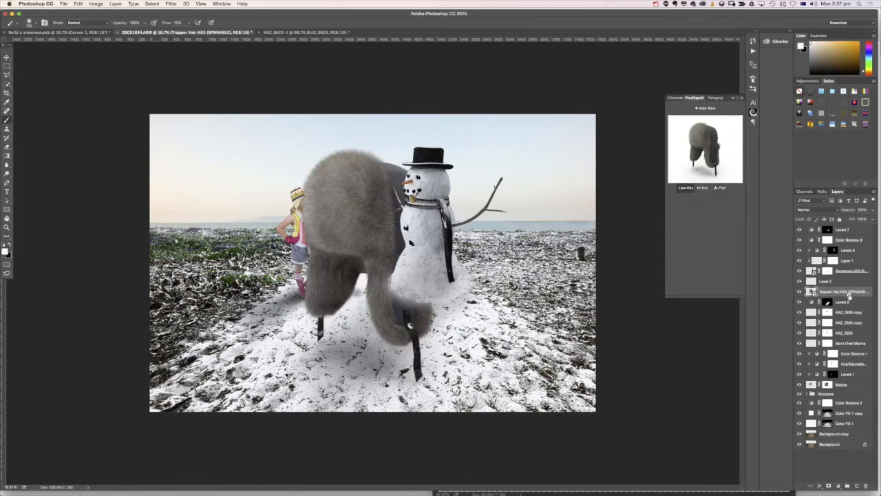
drag(849, 296, 844, 229)
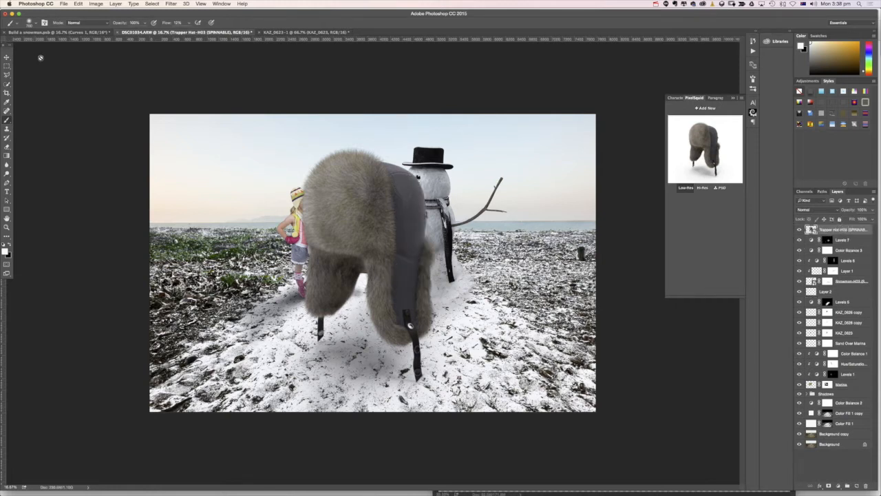
key(v)
- Scale the trapper hat down, position it hanging from the girl's suitcase and load its Hi-Res version
drag(224, 146, 433, 261)
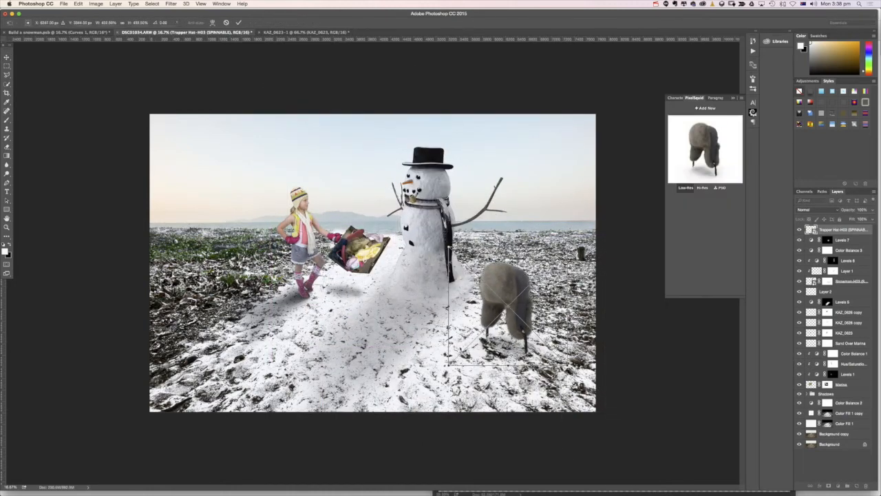
drag(506, 289, 366, 186)
drag(320, 147, 372, 188)
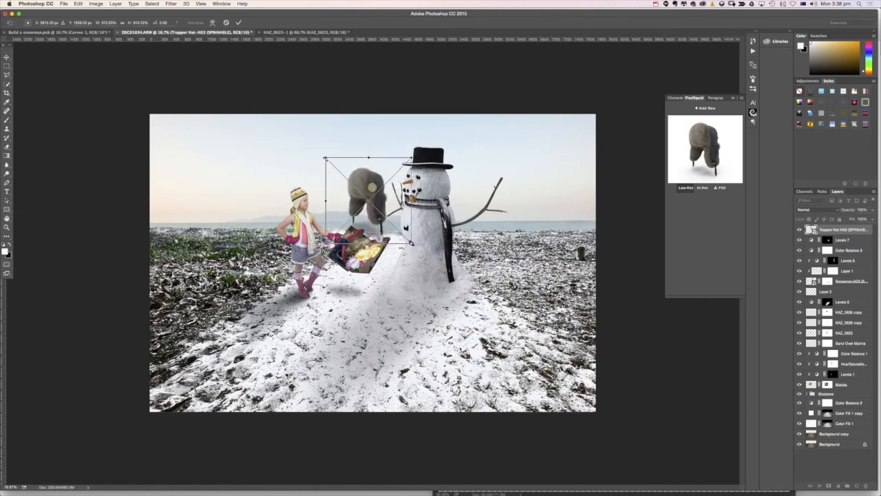
drag(332, 164, 396, 285)
drag(355, 271, 377, 278)
key(Return)
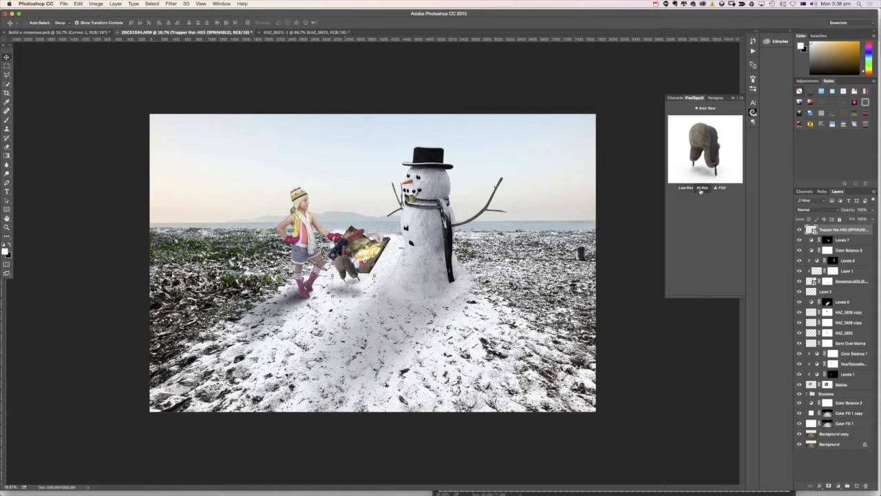
click(702, 188)
- Add the Bare Tree object, move it into the left background behind the girl and load its Hi-Res version
click(701, 110)
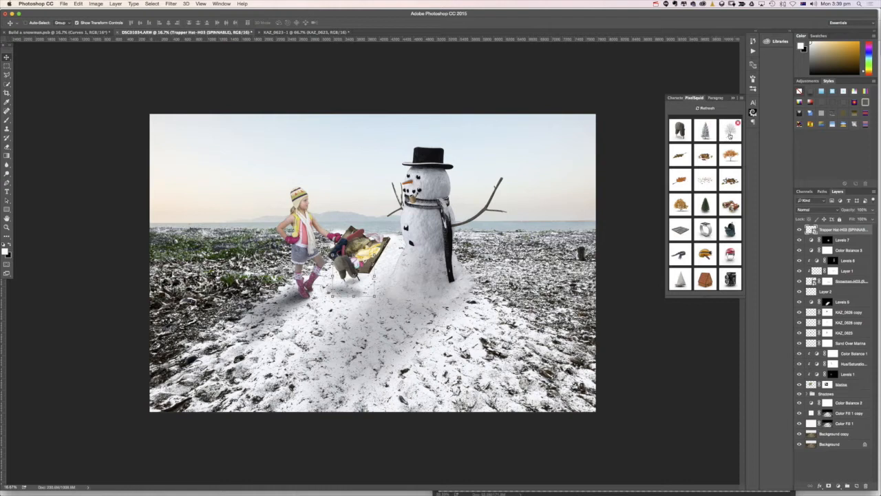
click(730, 136)
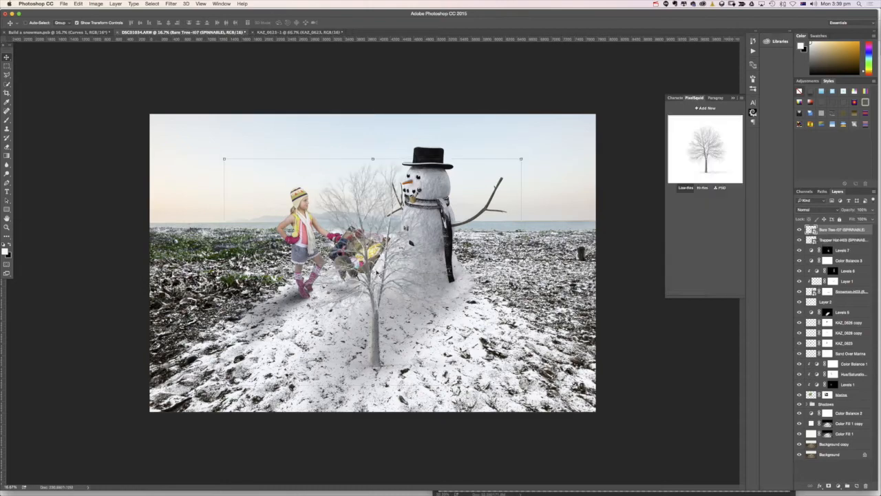
drag(358, 227, 188, 187)
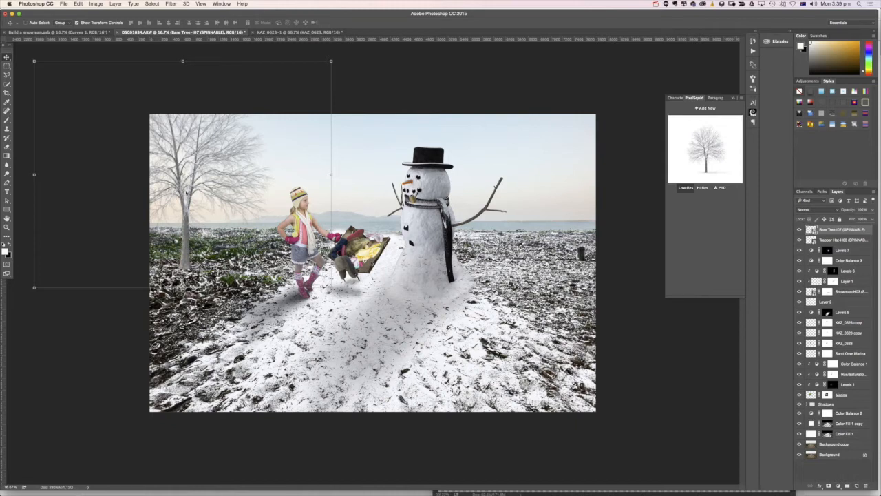
click(707, 189)
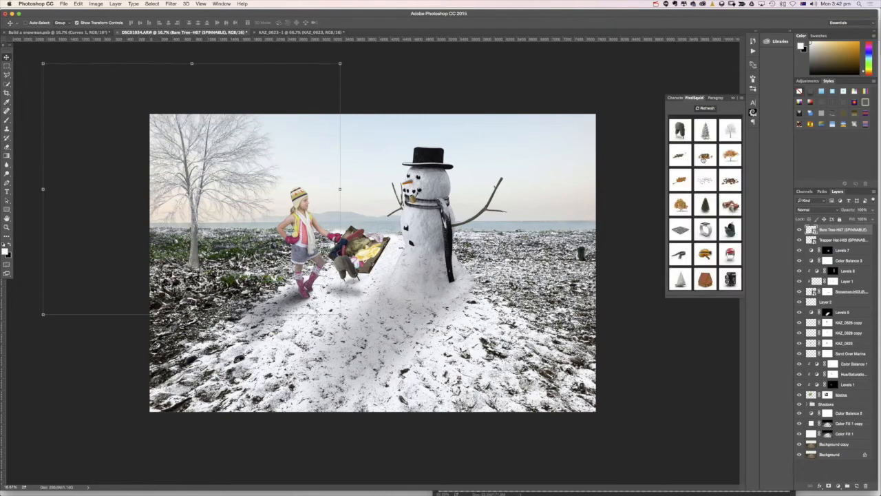
- Add the Fall Maple Leaves object, scale it down at the snowman's base and load its Hi-Res version
click(703, 159)
drag(223, 114, 384, 232)
drag(470, 341, 413, 289)
drag(328, 182, 370, 211)
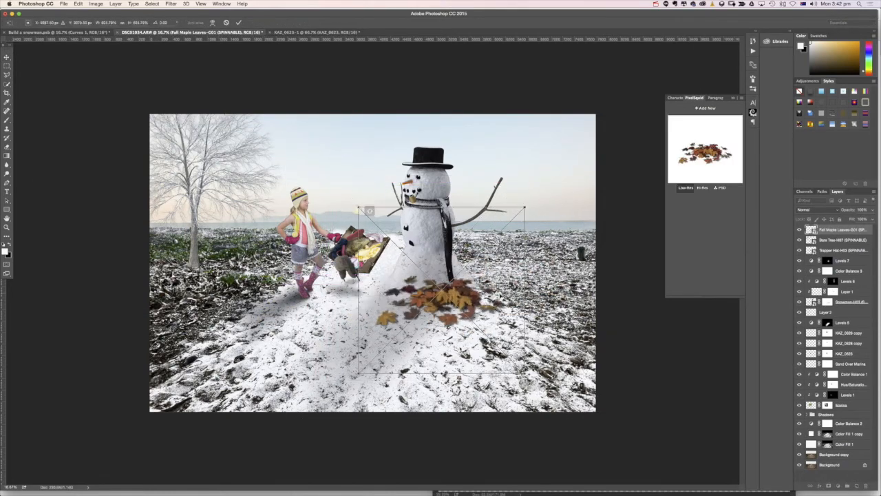
key(Return)
click(702, 188)
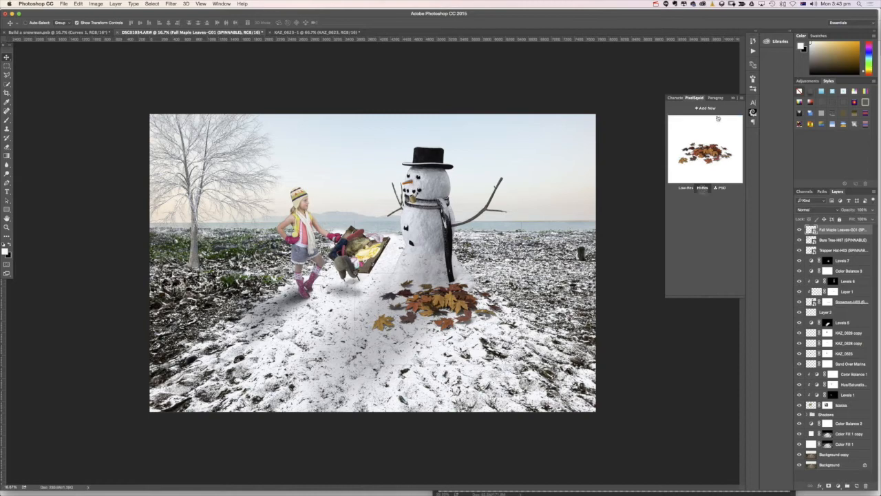
- Add the Oak Leaf object, scale it down and fit it at the tip of the snowman's right-hand stick arm
click(708, 109)
click(706, 159)
drag(372, 262, 563, 232)
drag(413, 380, 520, 254)
drag(541, 223, 507, 178)
key(Return)
drag(704, 158, 704, 188)
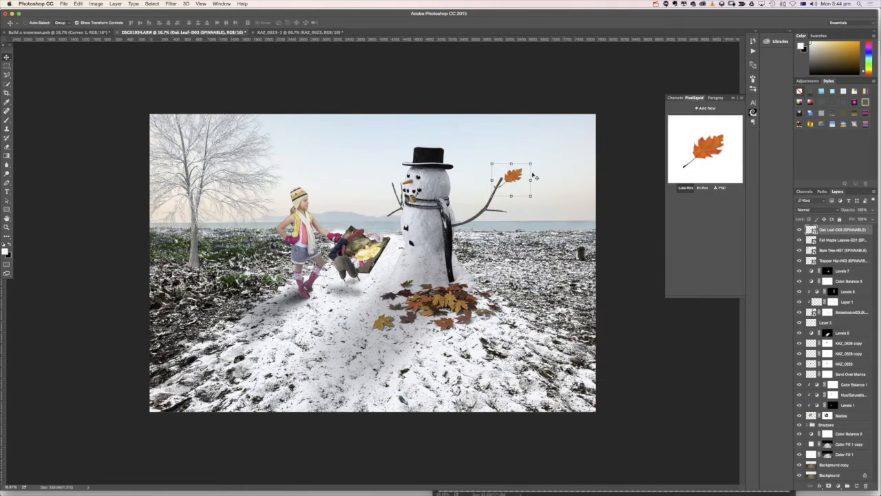
mouse_move(521, 180)
mouse_down()
mouse_move(514, 202)
mouse_move(517, 176)
mouse_up()
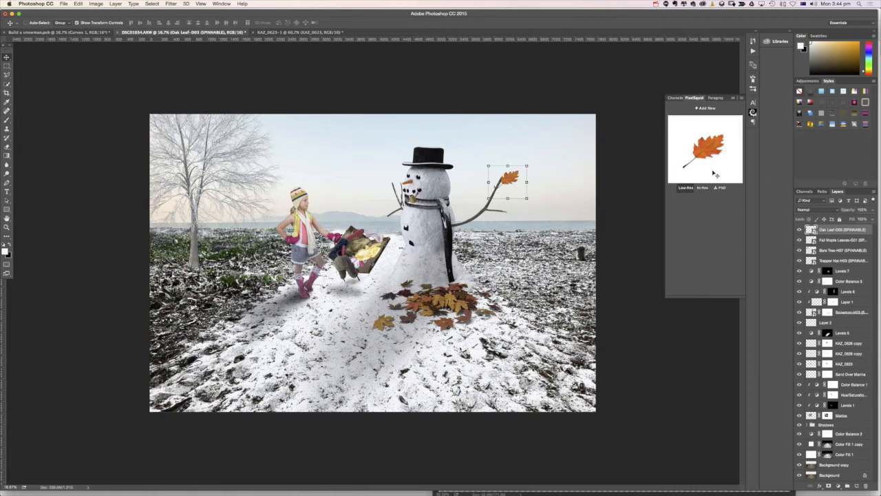
- Open the oak leaf's layered PSD as a new document and toggle its Shadows layer to compare the leaf without its shadow
click(723, 189)
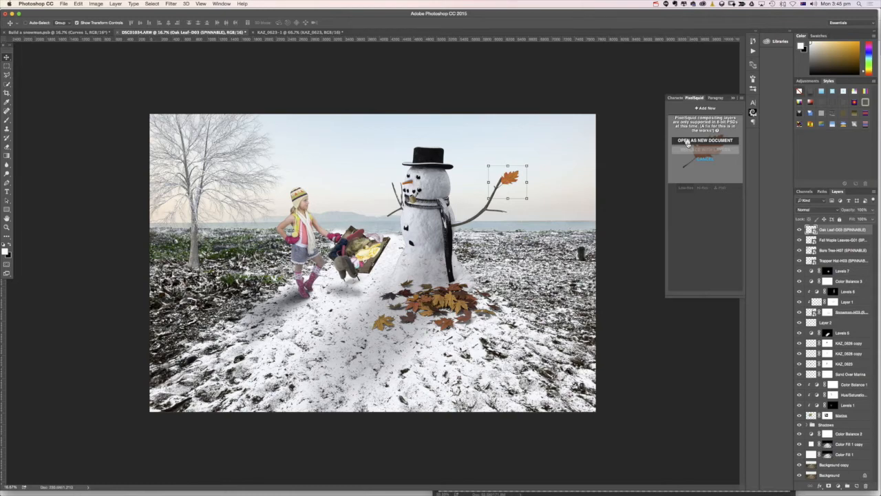
click(687, 142)
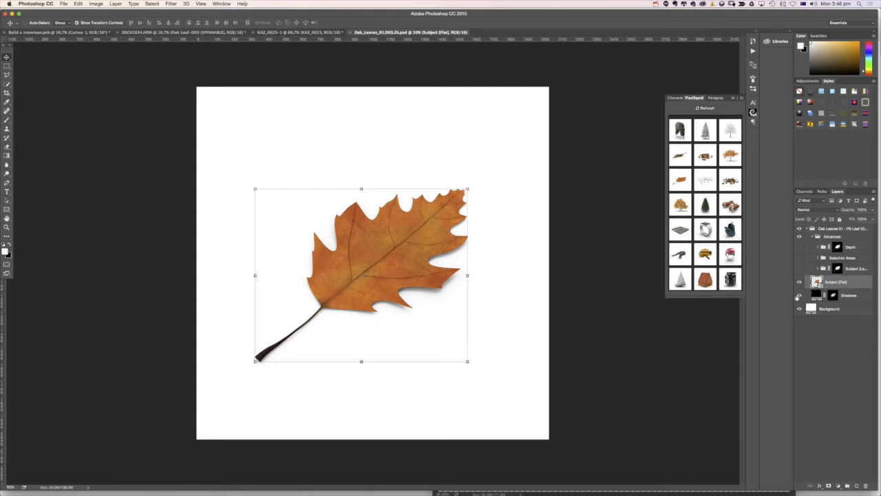
click(799, 295)
click(798, 295)
click(799, 295)
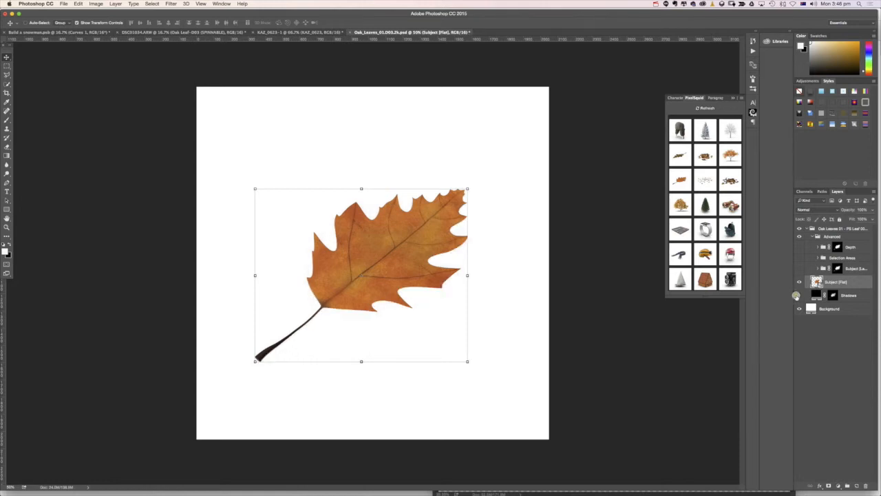
click(799, 295)
click(798, 295)
click(63, 3)
click(79, 69)
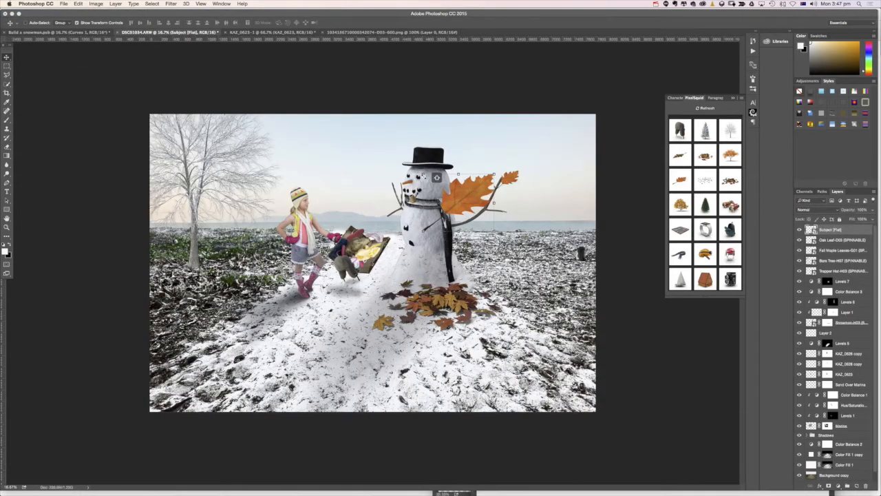
- Scale down the large Subject [Flat] leaf in the composite and place it at the tip of the snowman's stick arm
key(ctrl+t)
drag(455, 196, 513, 177)
key(Return)
key(Return)
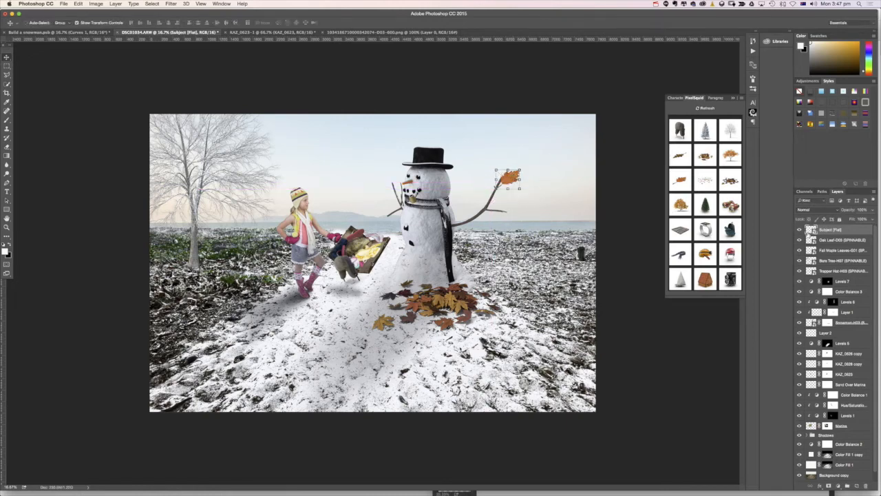
- Delete the spinnable Oak Leaf layer from the composite and undo the accidental move of the maple leaves
click(843, 241)
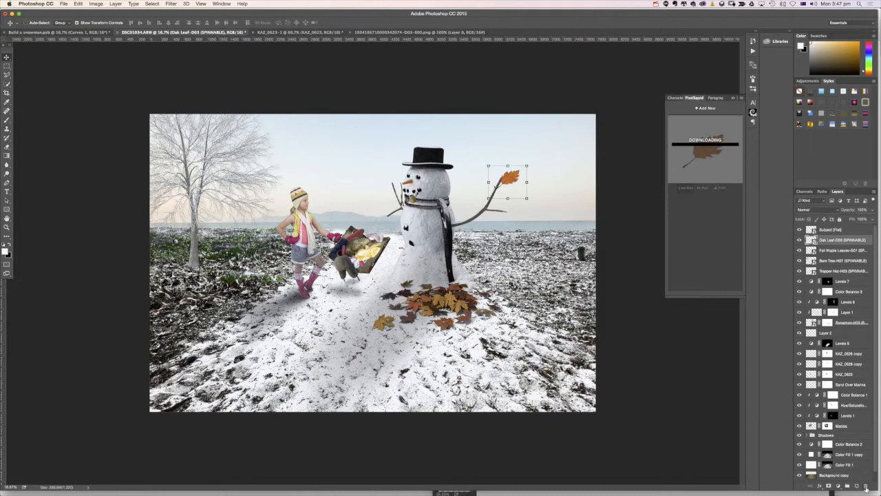
click(865, 486)
click(500, 166)
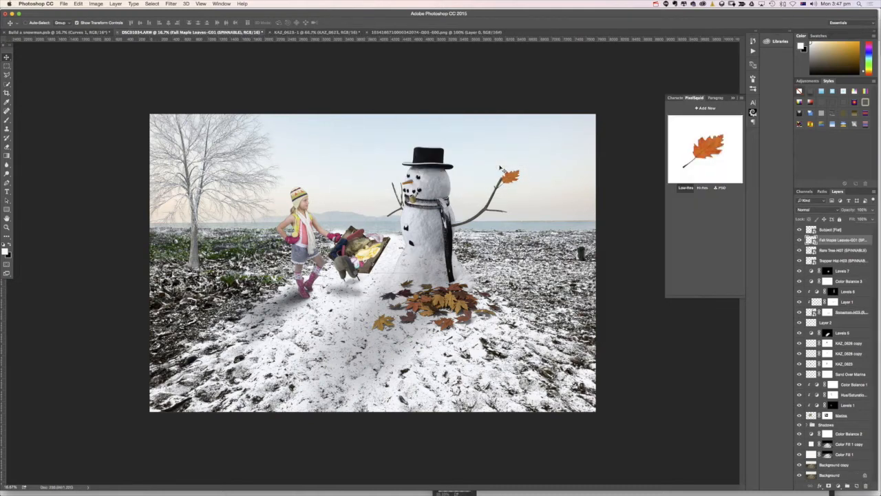
drag(517, 178, 513, 184)
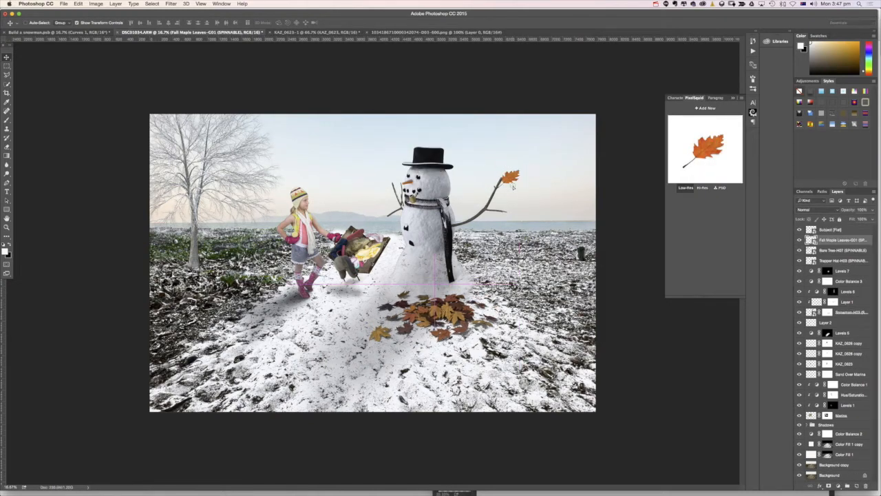
key(super+z)
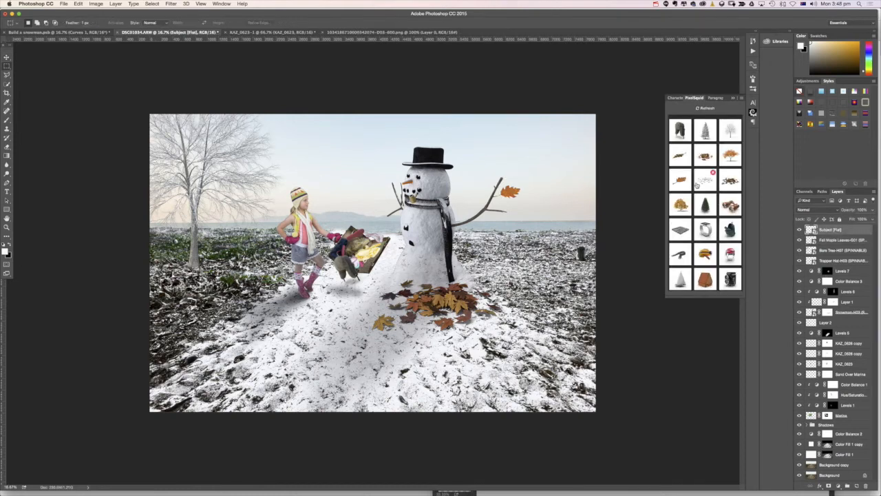
- Add the scattered Fall Oak Leaves object and move it onto the ground to the right of the snowman
click(708, 185)
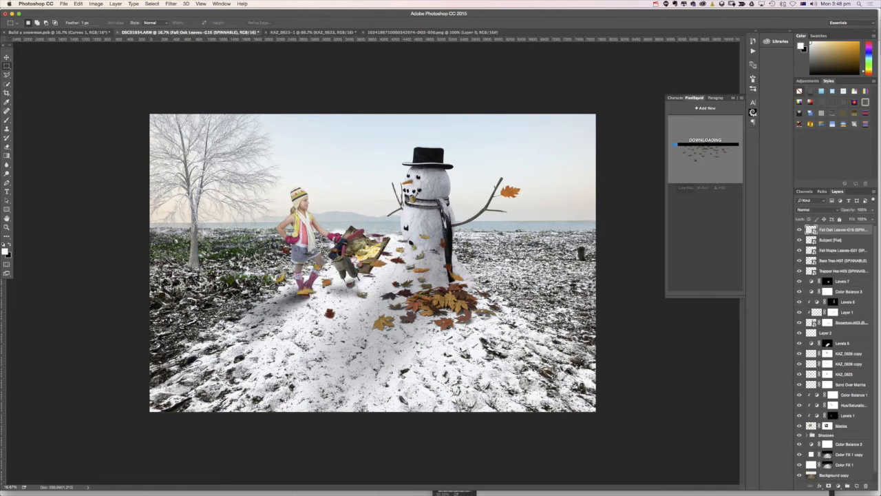
click(6, 57)
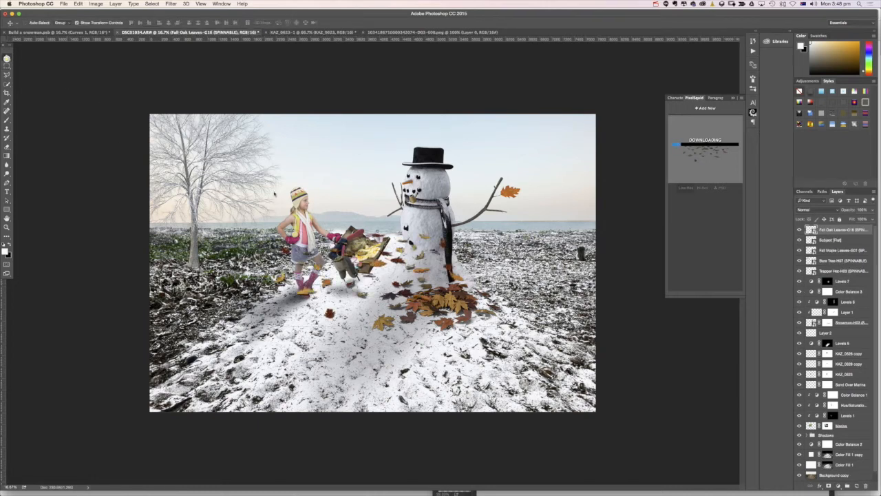
drag(391, 271, 523, 267)
key(super+t)
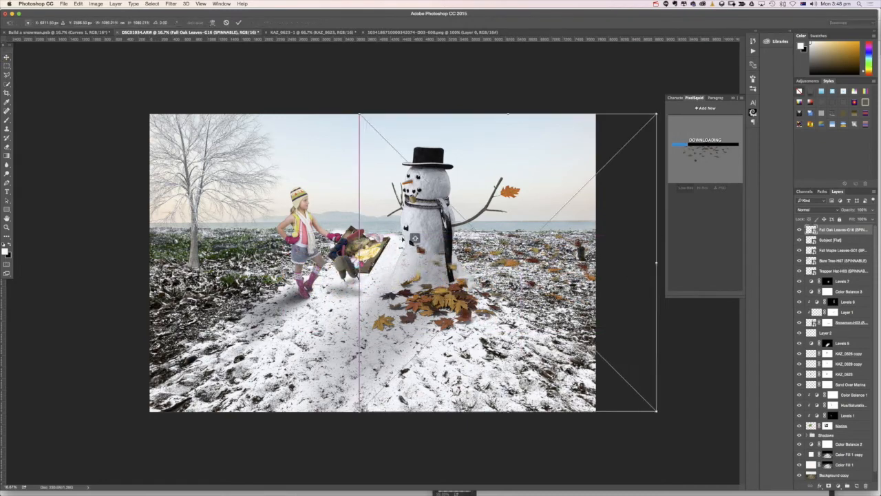
drag(415, 230, 439, 255)
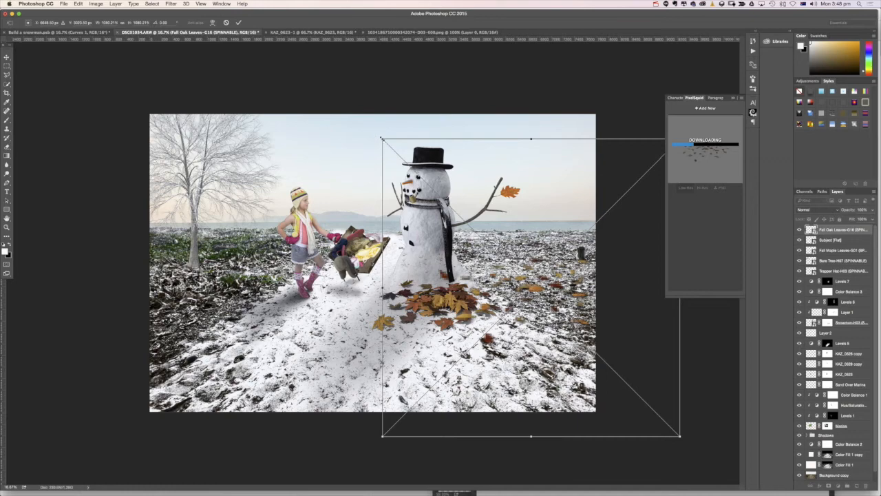
- Scale down the scattered Fall Oak Leaves object and position it around the snowman's base and leaf pile
drag(382, 138, 456, 213)
drag(559, 349, 473, 281)
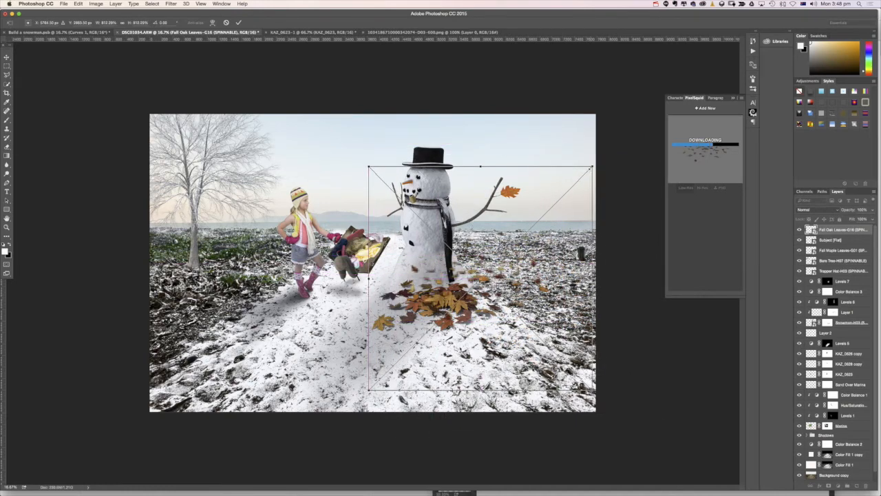
drag(593, 166, 610, 150)
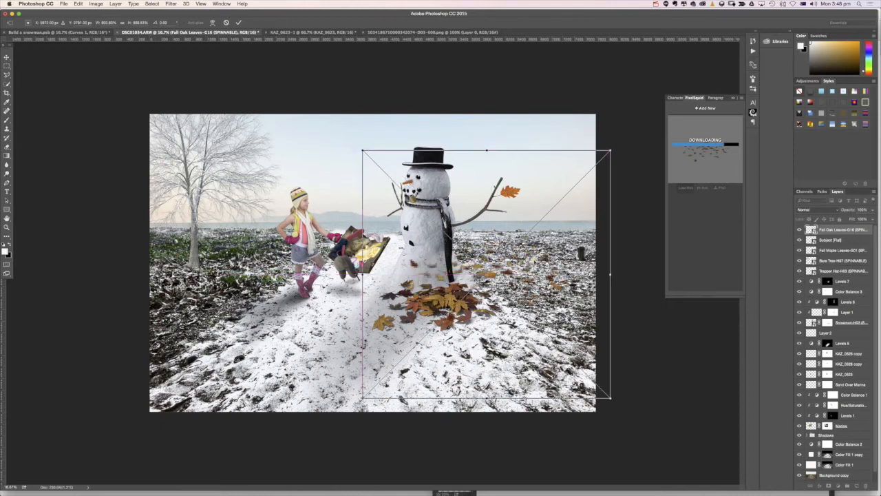
drag(530, 260, 497, 264)
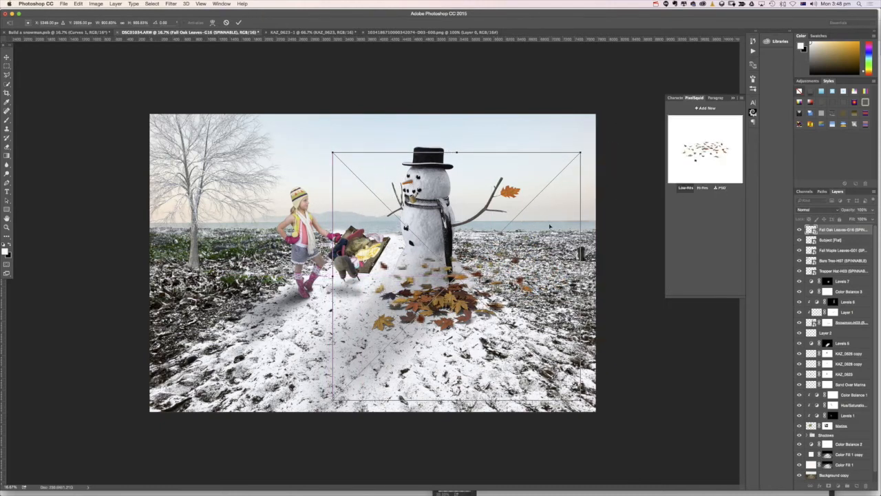
drag(500, 271, 497, 268)
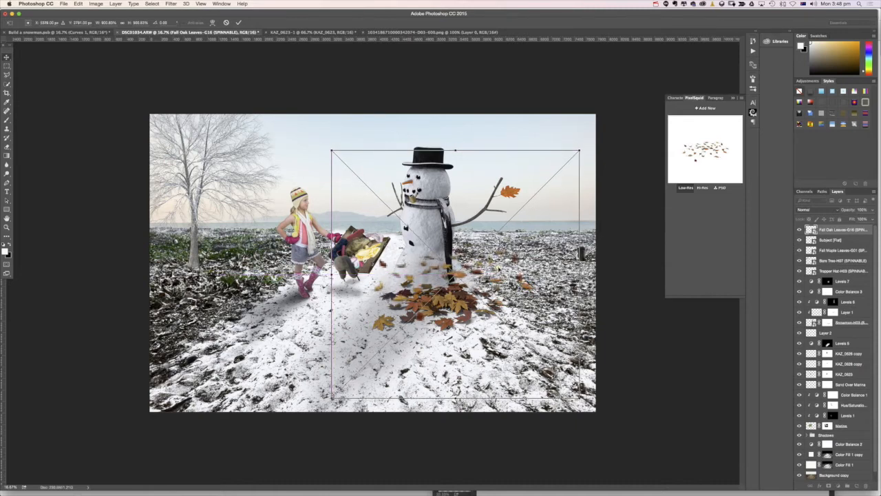
key(Return)
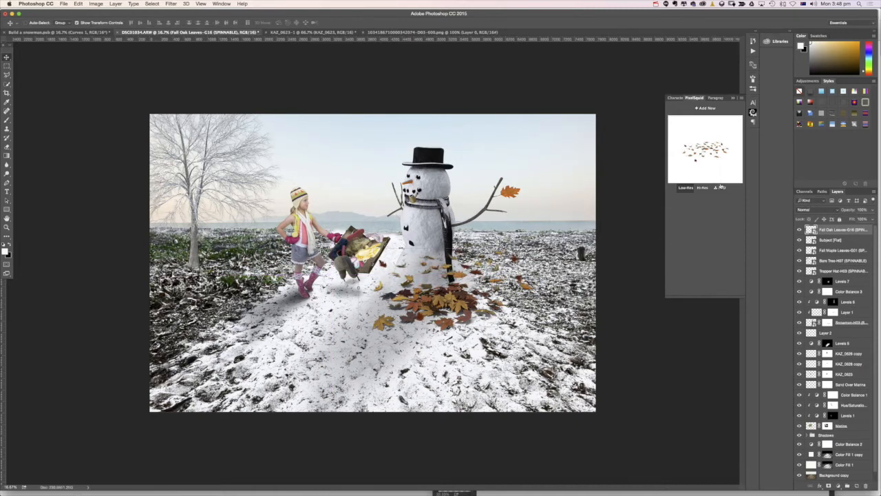
- Spin the scattered oak leaves to a higher viewing angle, nudge them into position and move their layer beneath the snowman layer
drag(712, 159, 711, 164)
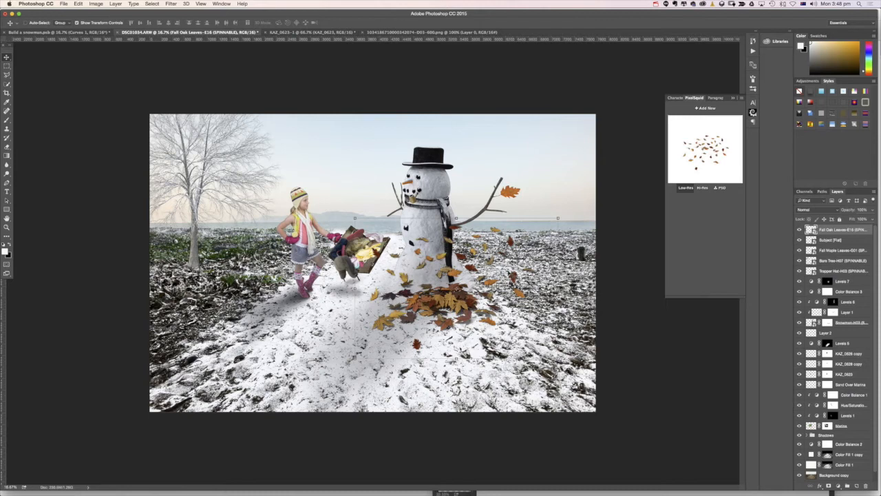
drag(504, 268, 507, 264)
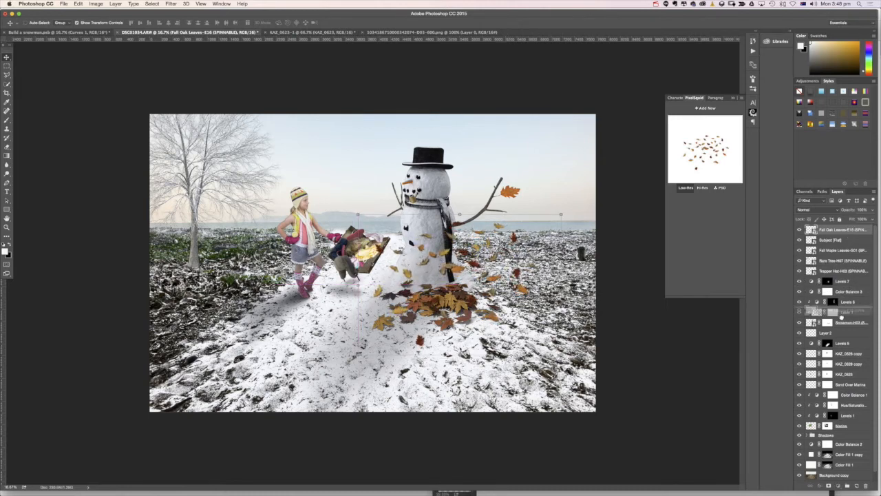
drag(844, 322, 841, 330)
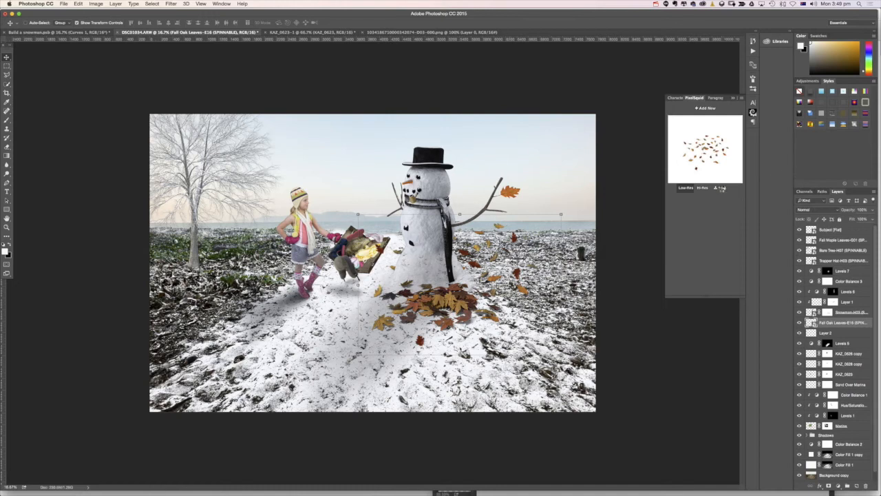
- Open the scattered oak leaves' layered PSD and reduce its Shadows layer opacity to 15%
click(721, 188)
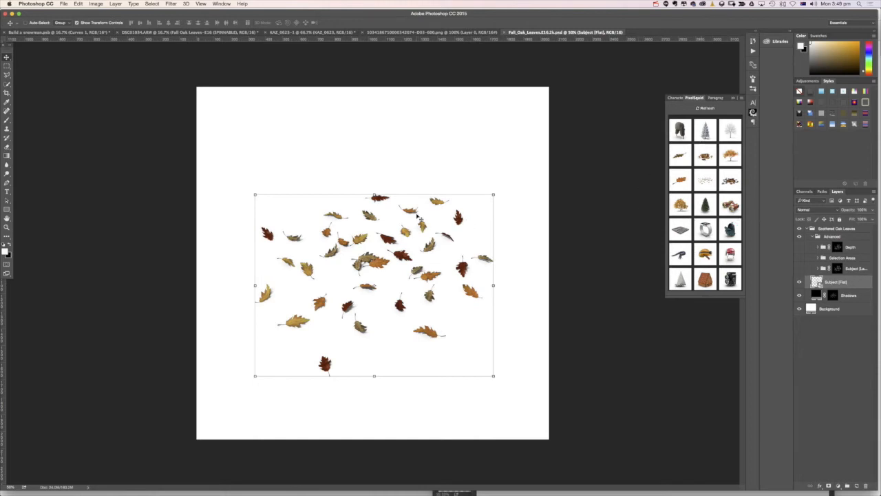
click(845, 296)
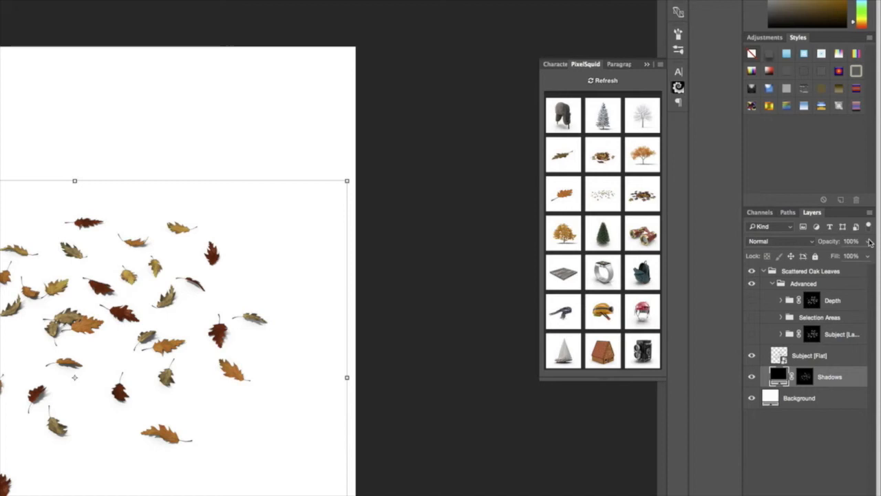
click(871, 209)
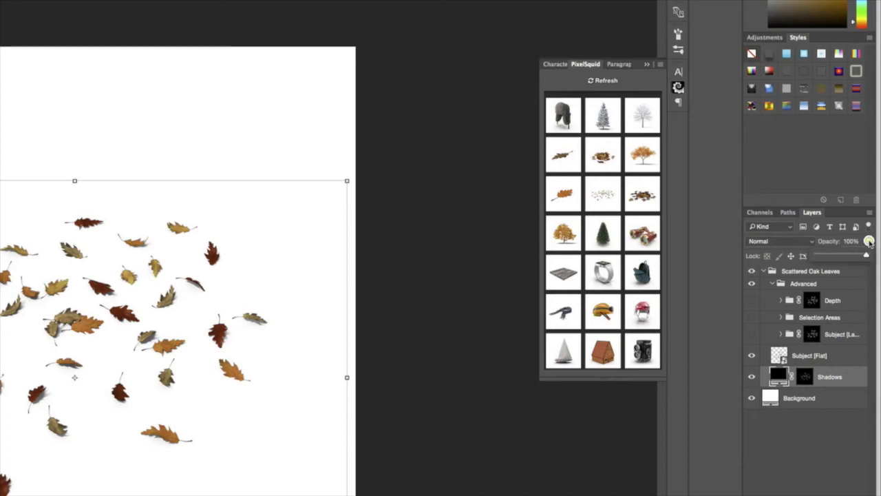
drag(871, 218, 847, 218)
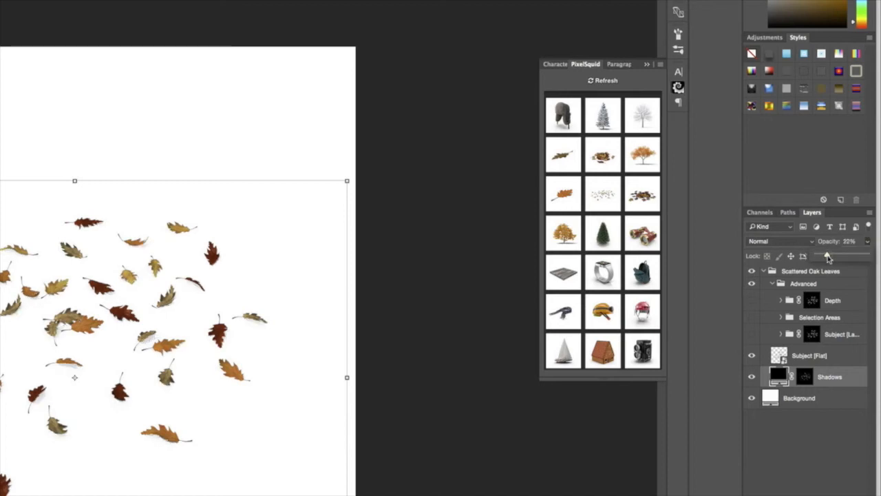
drag(828, 256, 825, 256)
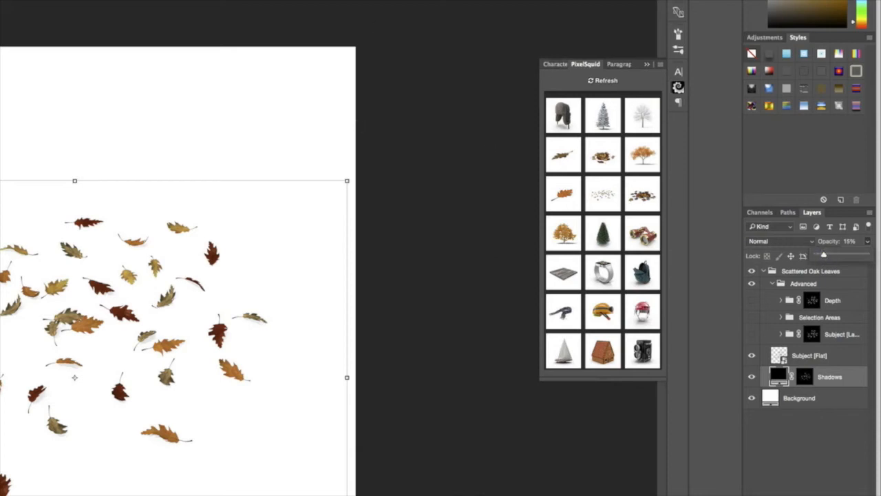
- Float the oak leaves document and bring its collapsed Scattered Oak Leaves group into the snowman composite
drag(521, 32, 427, 102)
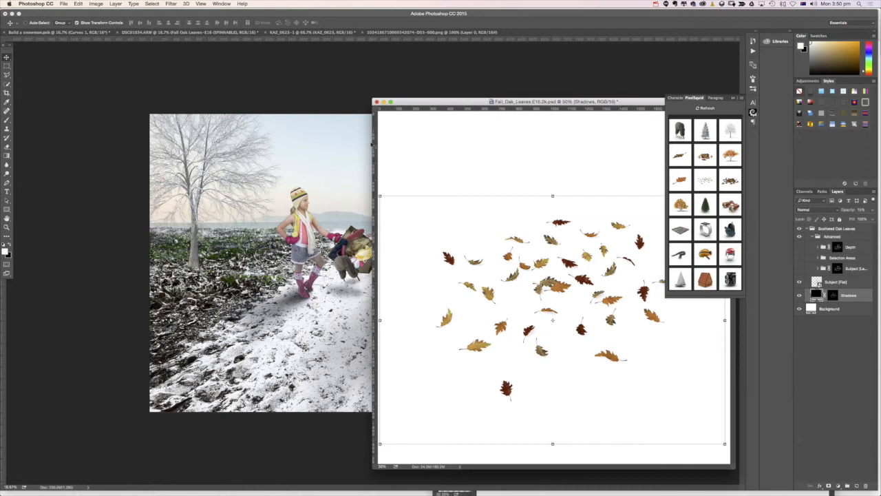
click(830, 230)
click(812, 228)
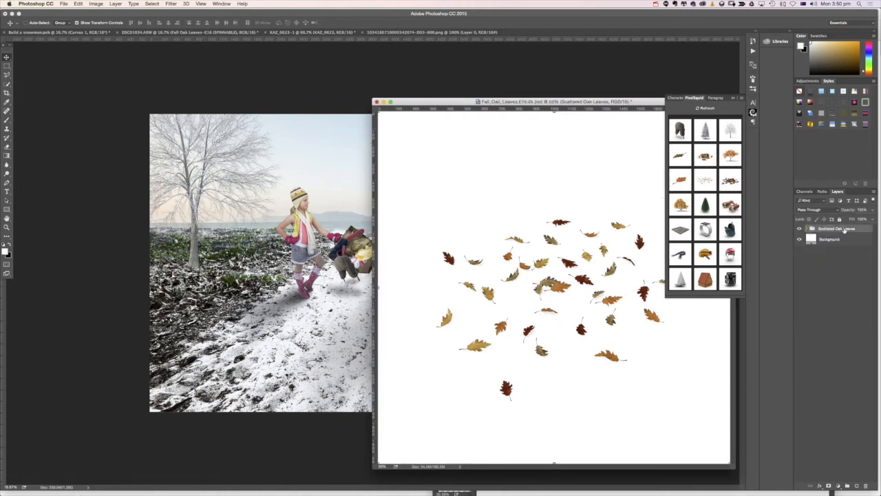
drag(845, 232, 408, 233)
- Enlarge the Scattered Oak Leaves group and position it around the snowman's base in place of the spinnable leaves
key(super+t)
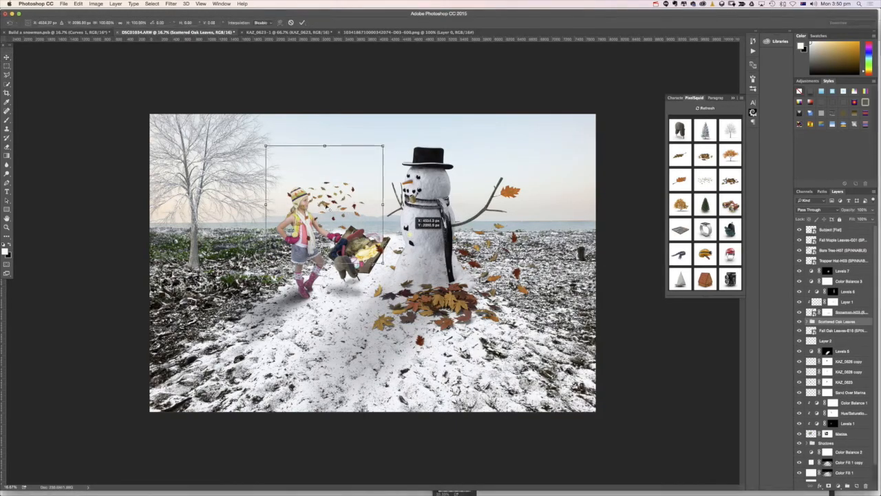
drag(573, 142, 595, 154)
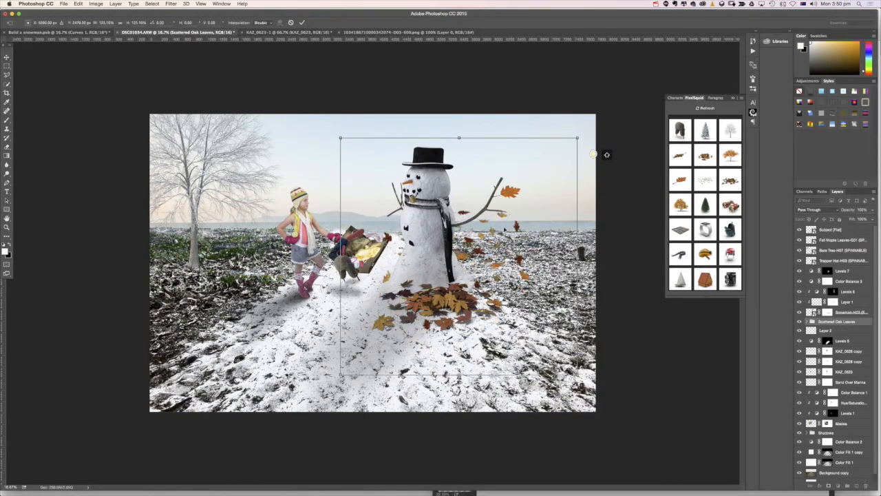
mouse_move(501, 230)
mouse_down()
mouse_move(487, 238)
mouse_move(507, 243)
mouse_up()
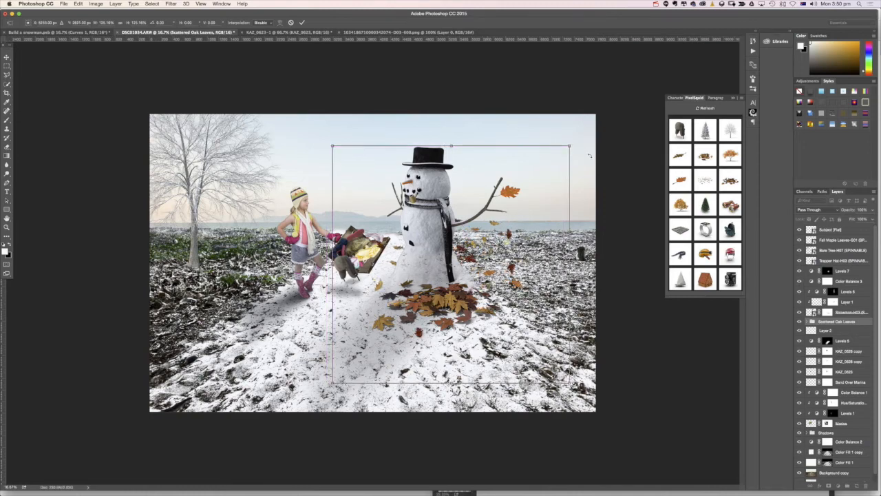
drag(569, 146, 579, 137)
drag(513, 213, 501, 224)
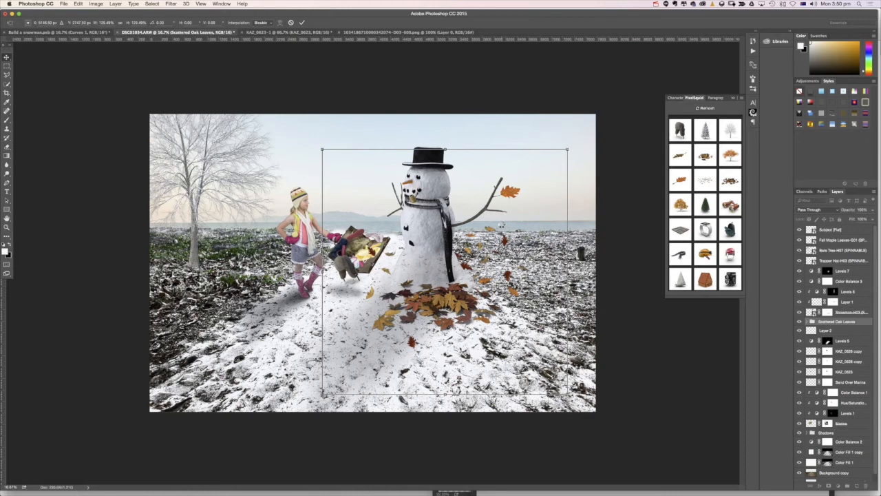
key(Return)
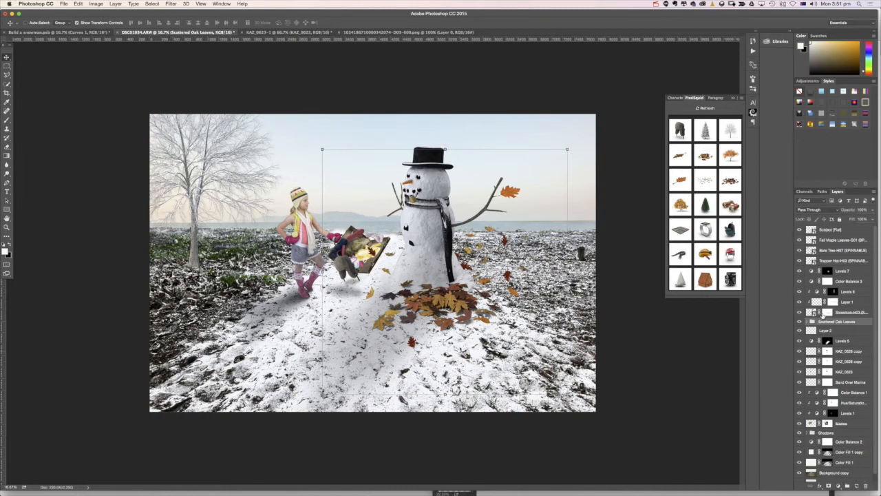
- Target the Shadows mask inside the Scattered Oak Leaves group and prepare a smaller black brush at 100% flow
click(807, 321)
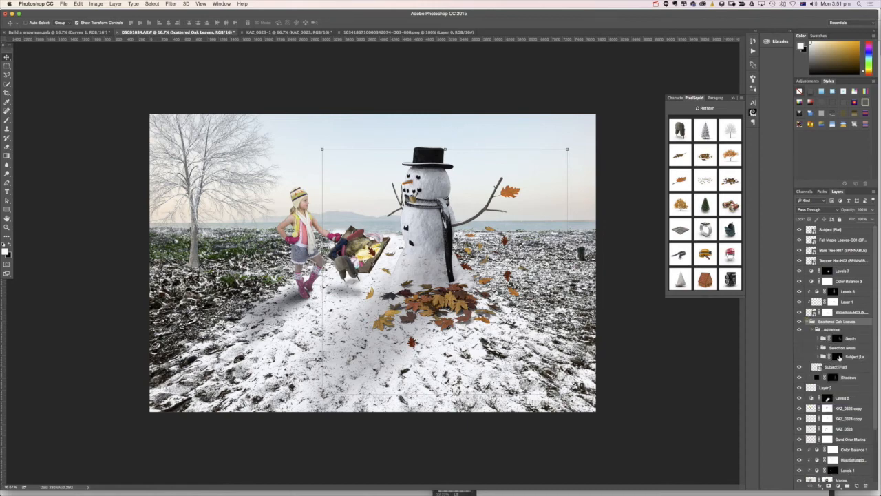
click(813, 329)
click(831, 348)
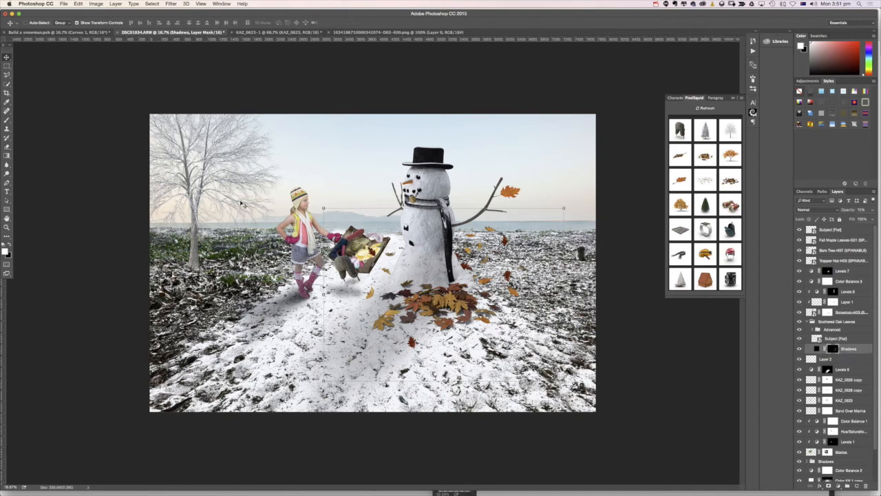
click(7, 120)
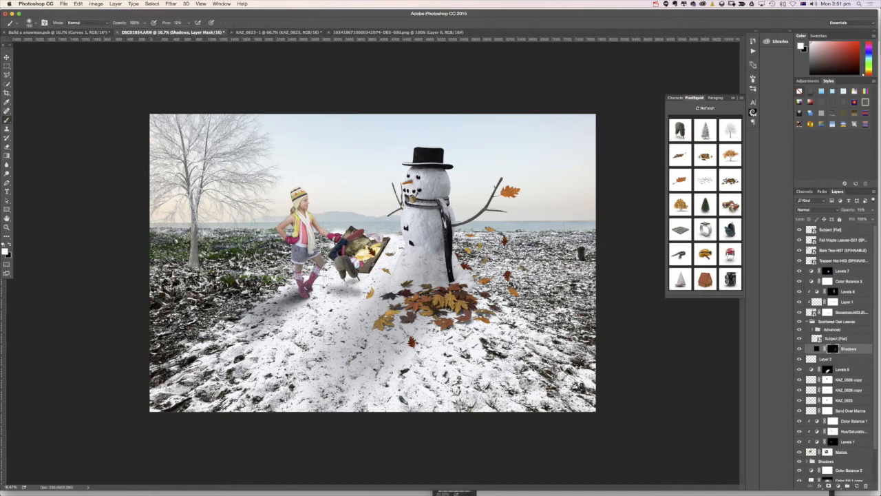
key(x)
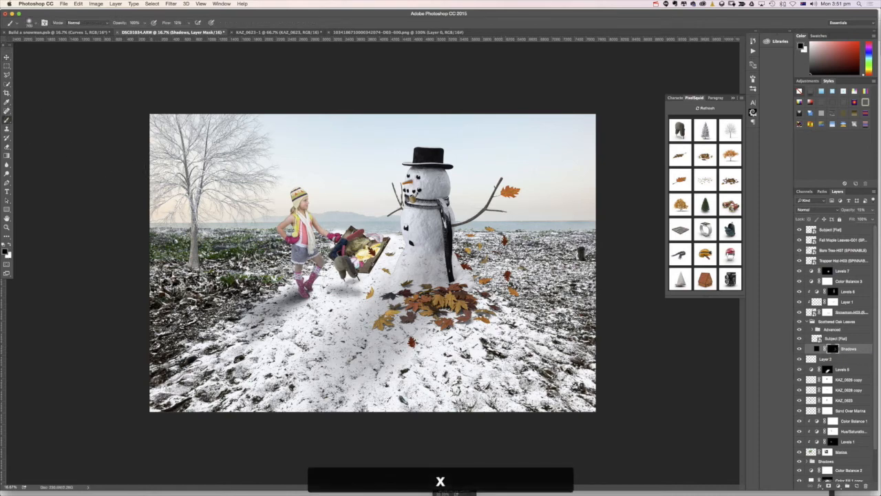
key(bracketleft)
key(bracketleft)
key(bracketleft)
drag(188, 23, 227, 34)
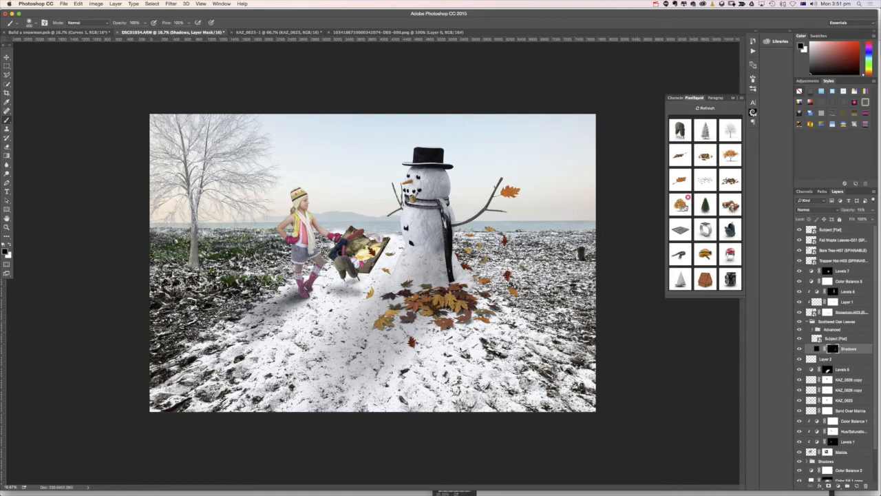
- Add the orange Fall Tree object to the composite, shift it slightly upward and spin it to a slightly different viewing angle
click(684, 204)
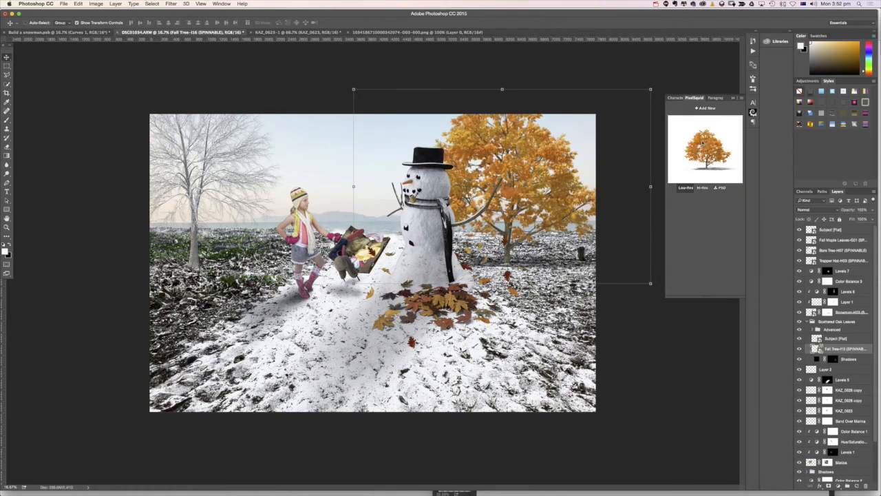
drag(543, 145, 541, 139)
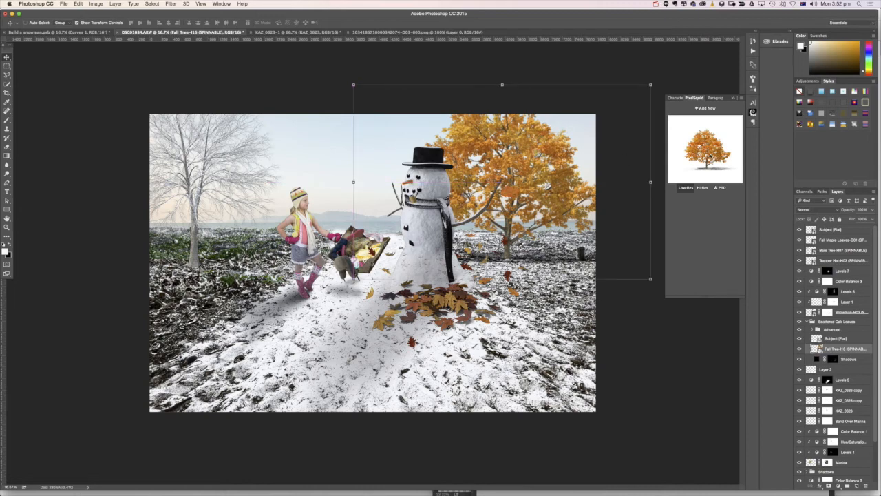
drag(709, 143, 709, 144)
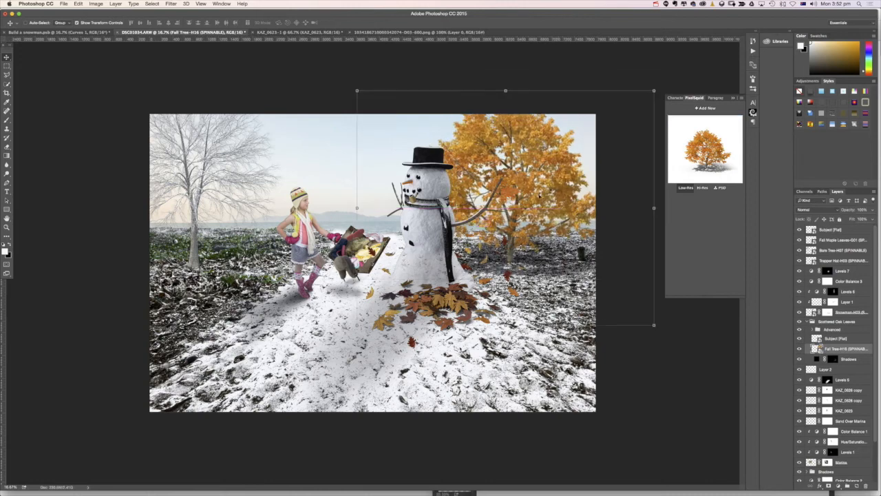
- Scale down the fall tree, place it on the ground behind the snowman's stick arm and switch it to Hi-Res
drag(357, 90, 436, 107)
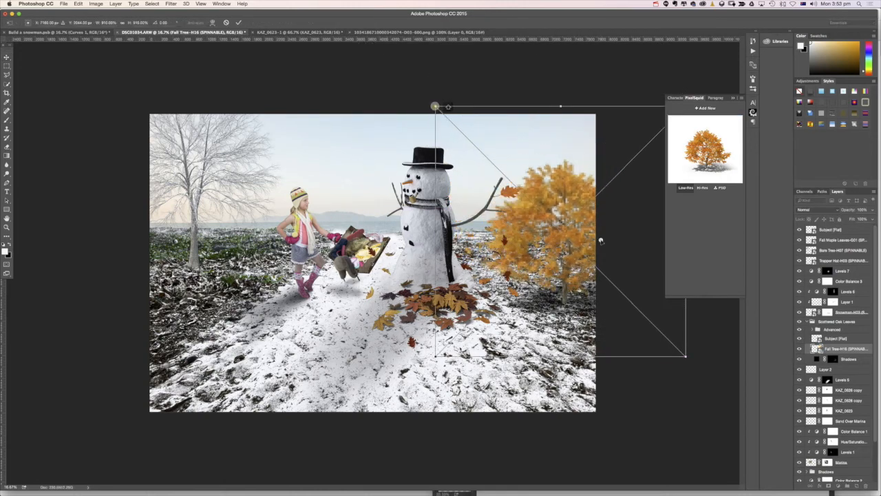
drag(602, 242, 557, 191)
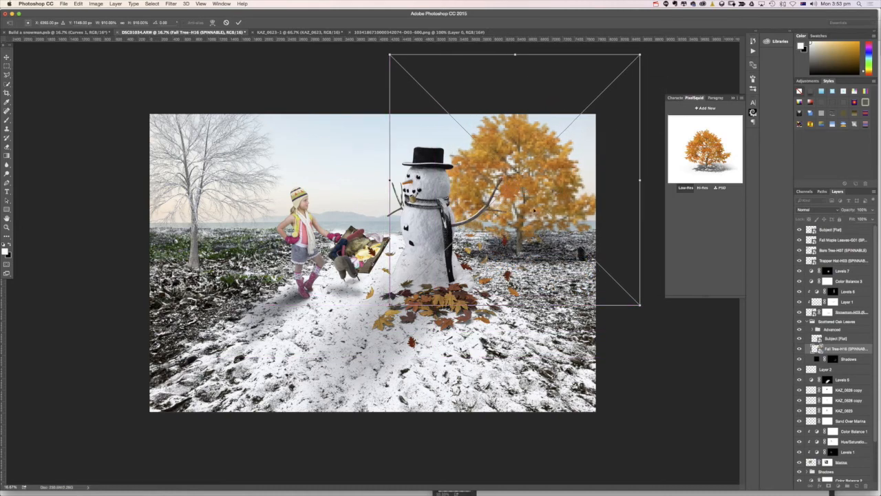
key(Return)
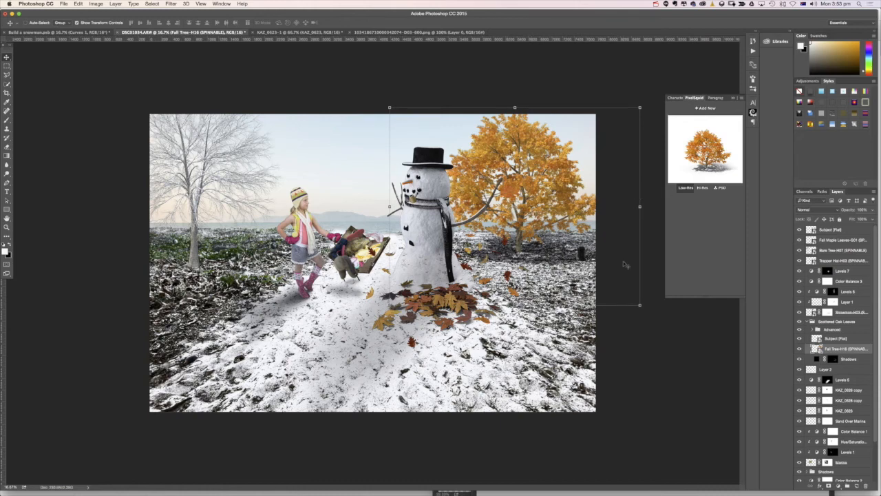
click(704, 188)
- Add a layer mask to the Fall Tree layer and set up a larger soft black brush with 0% hardness
click(829, 490)
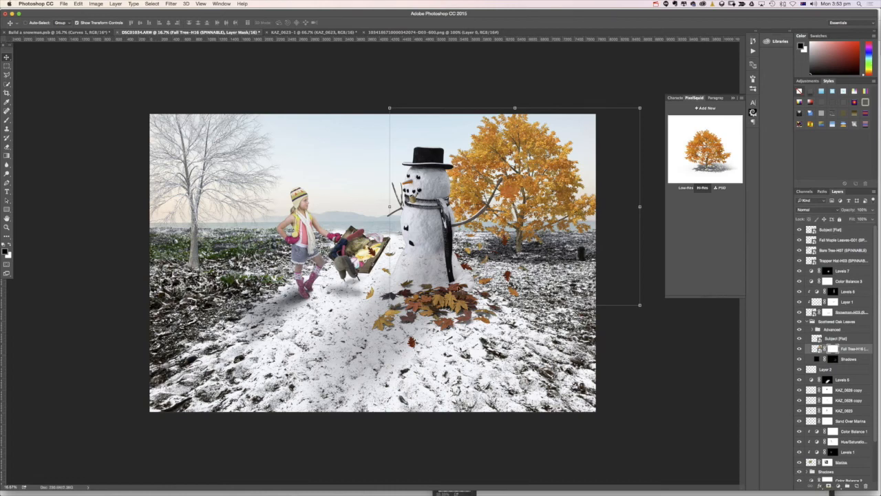
click(8, 129)
click(7, 119)
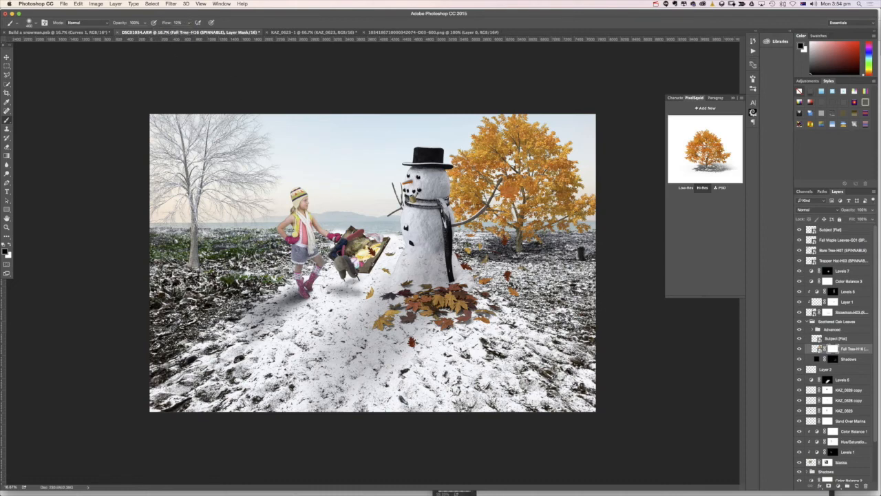
key(bracketright)
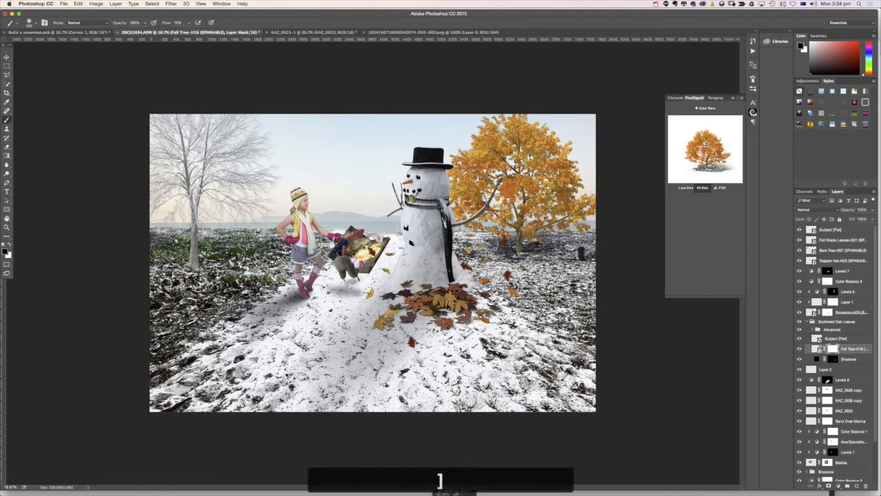
click(30, 22)
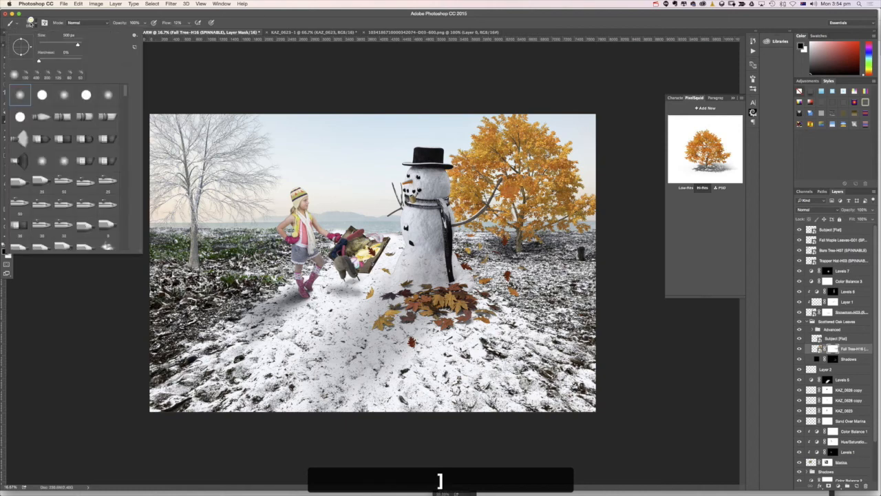
click(37, 62)
click(238, 72)
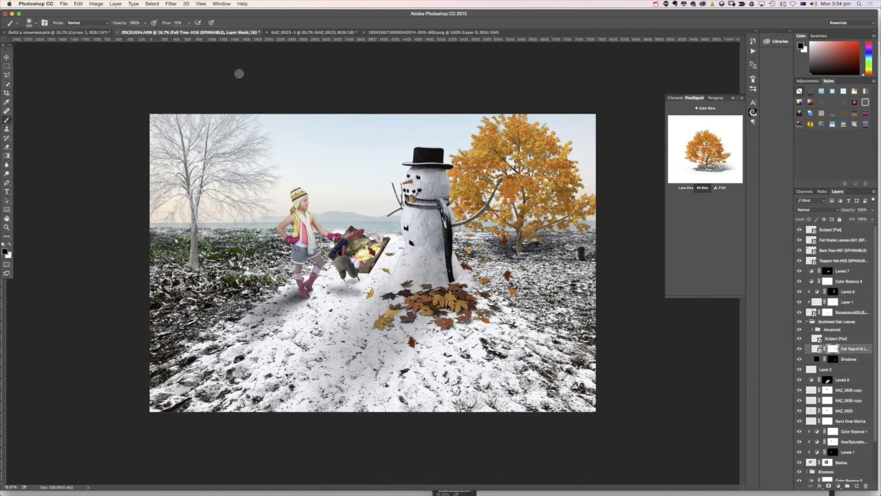
- Mask out the fall tree's dark shadow on the ground around its trunk, reducing the brush size for finer blending
mouse_move(518, 252)
mouse_down()
mouse_move(494, 251)
mouse_move(536, 254)
mouse_up()
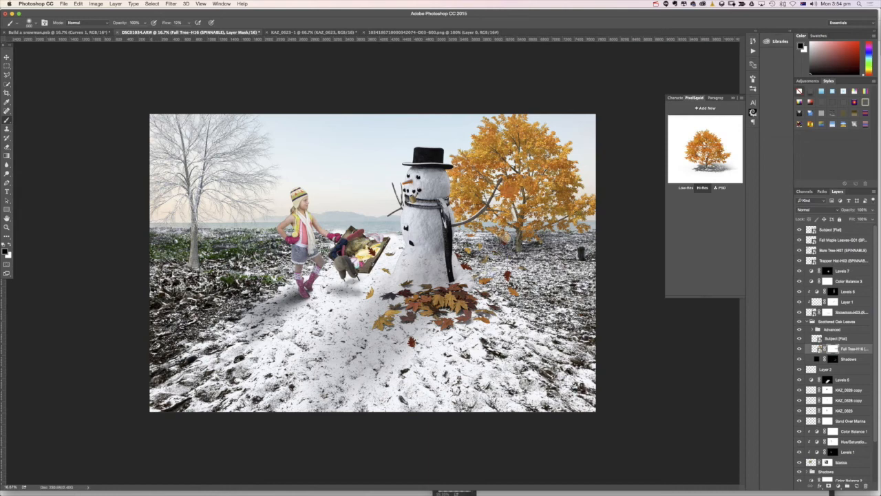
key(bracketleft)
key(bracketleft)
key(bracketleft)
key(bracketleft)
key(bracketleft)
key(bracketleft)
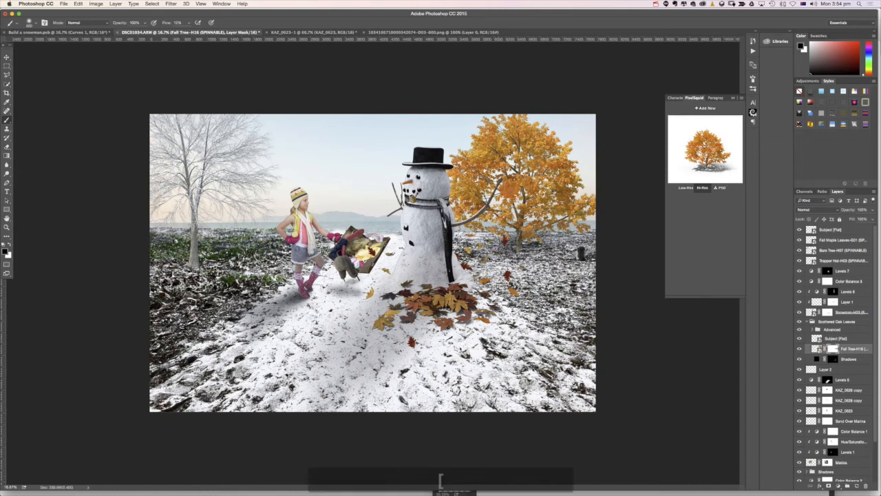
key(bracketleft)
key(bracketleft)
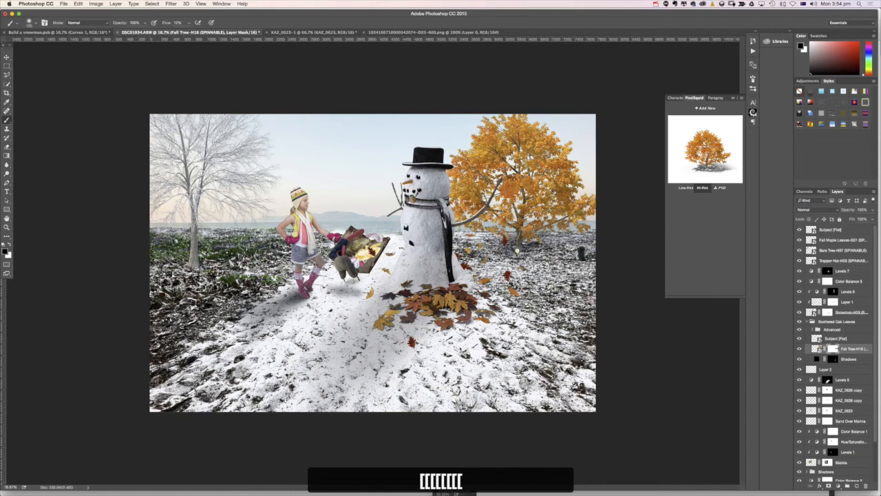
key(x)
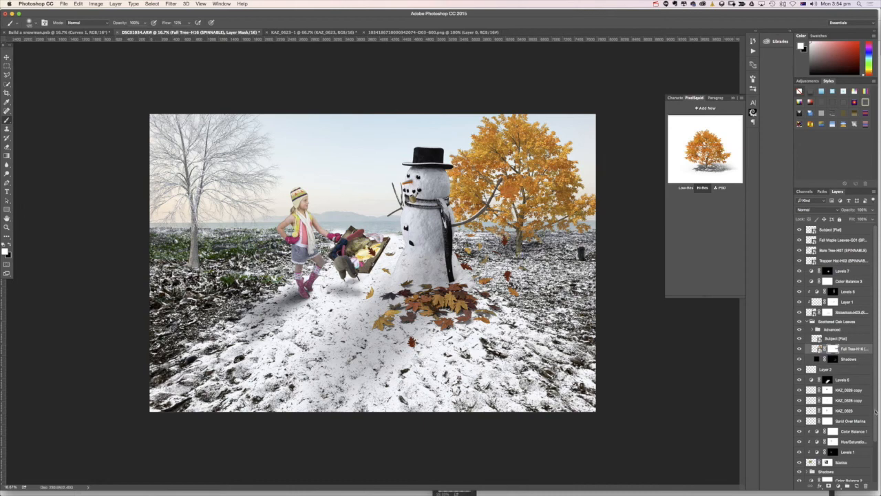
- Add a layer mask to the Bare Tree layer, ready a black brush for it and collapse PixelSquid
drag(874, 408, 872, 428)
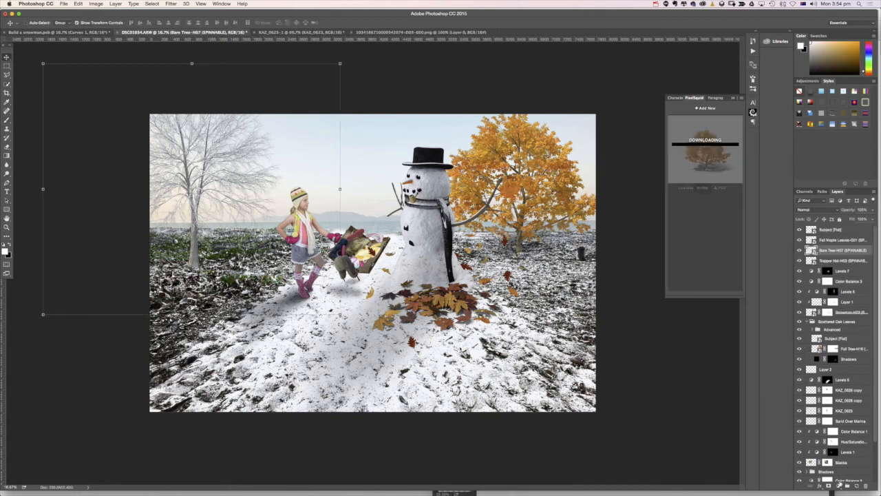
click(832, 486)
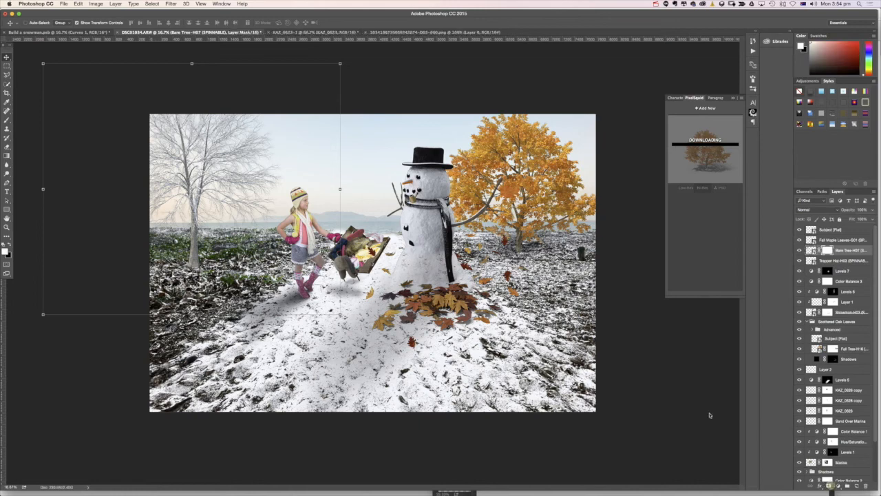
key(b)
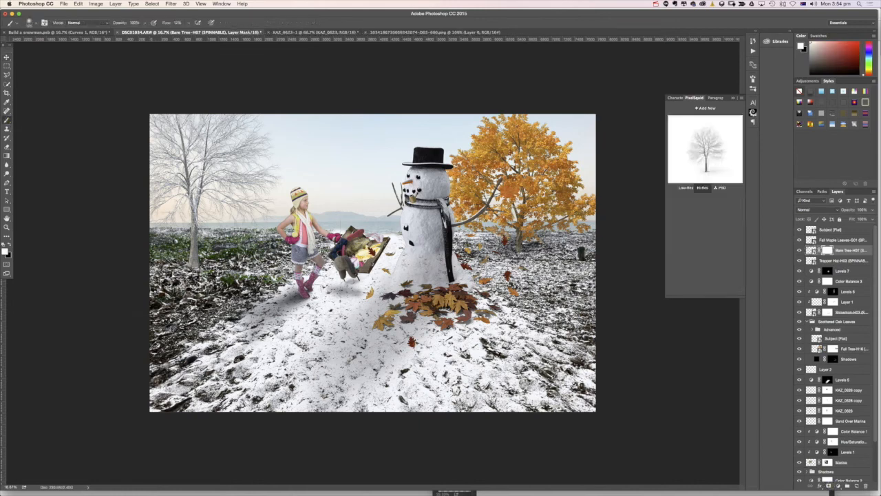
key(x)
click(691, 99)
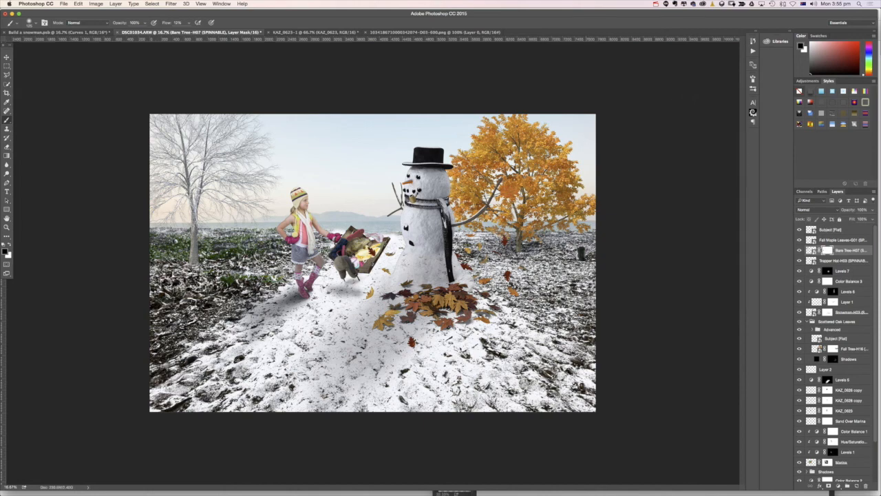